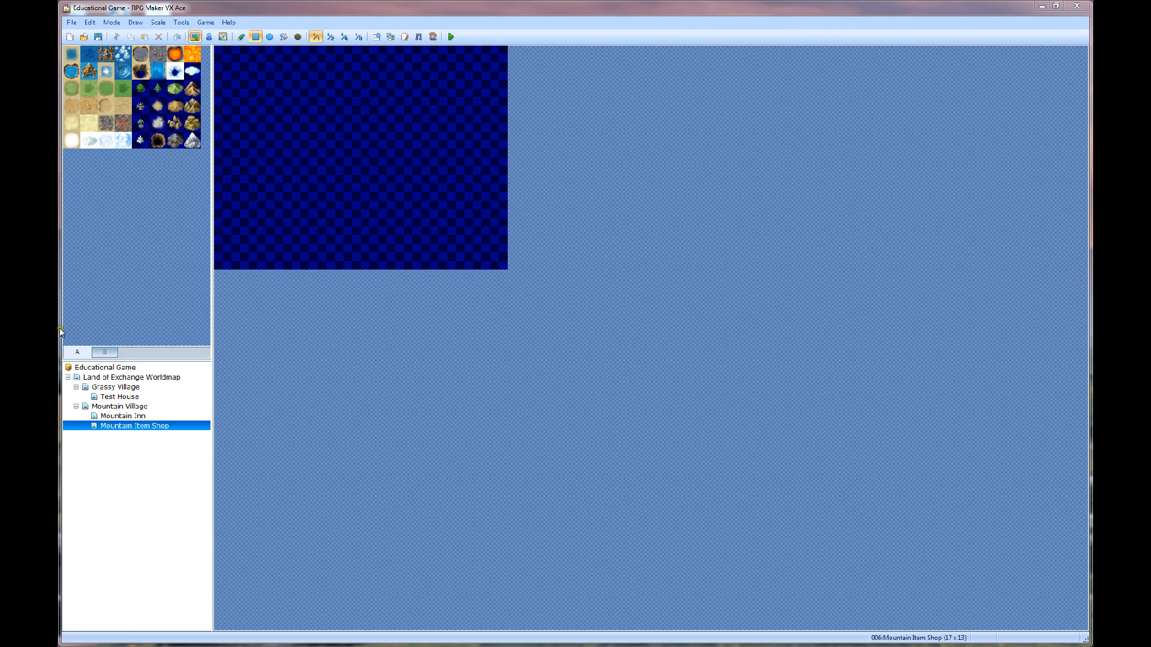
Examine the mountain, town, bridge and castle tiles available for the blank Mountain Item Shop map
left_click(103, 352)
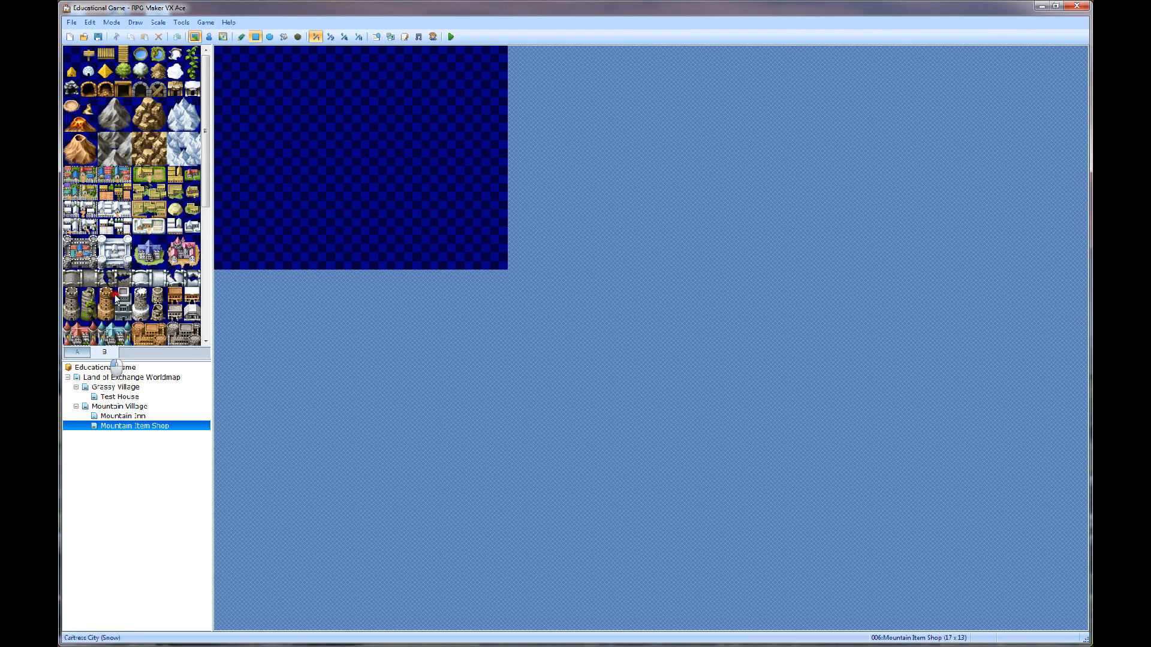
left_click(156, 276)
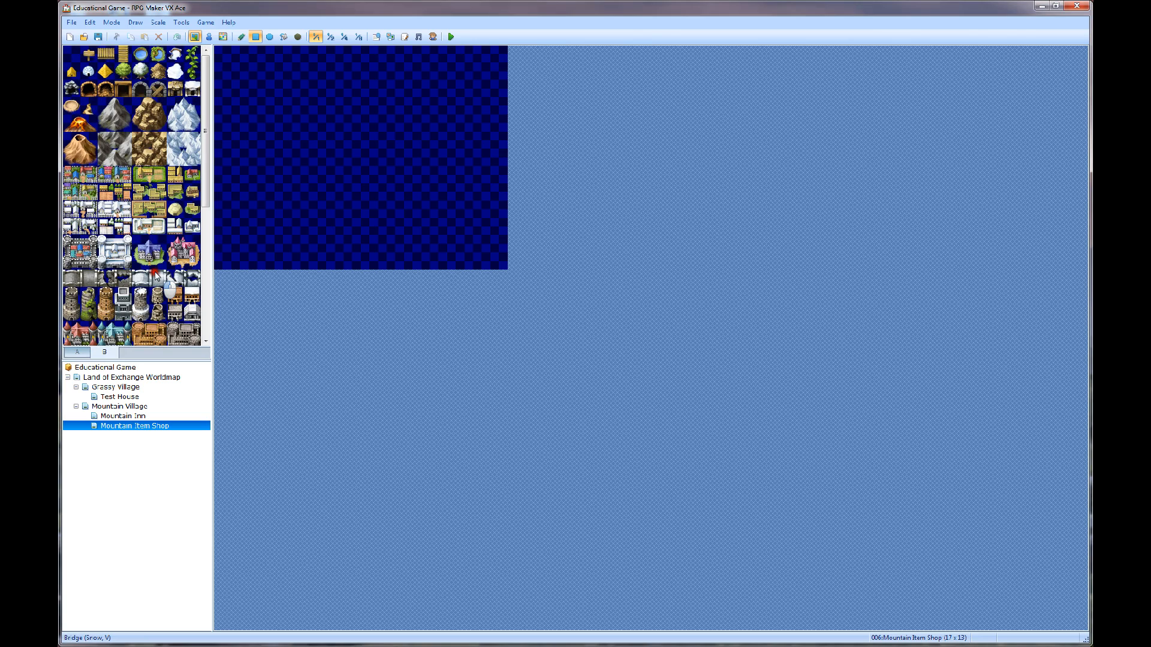
left_click(121, 144)
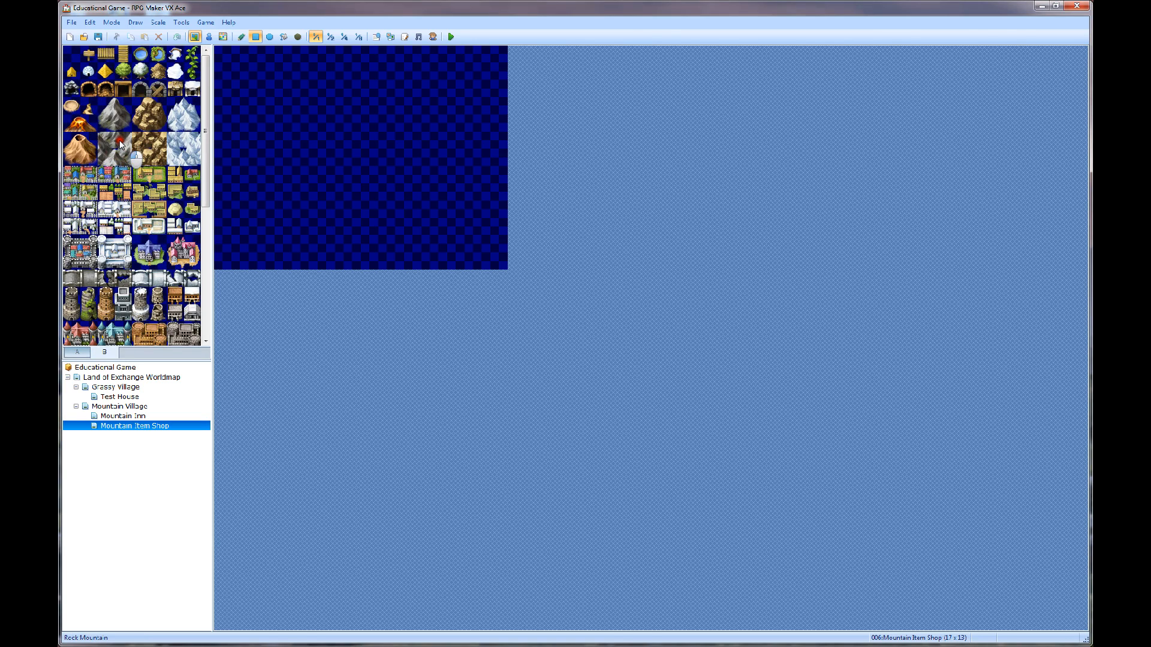
left_click(76, 353)
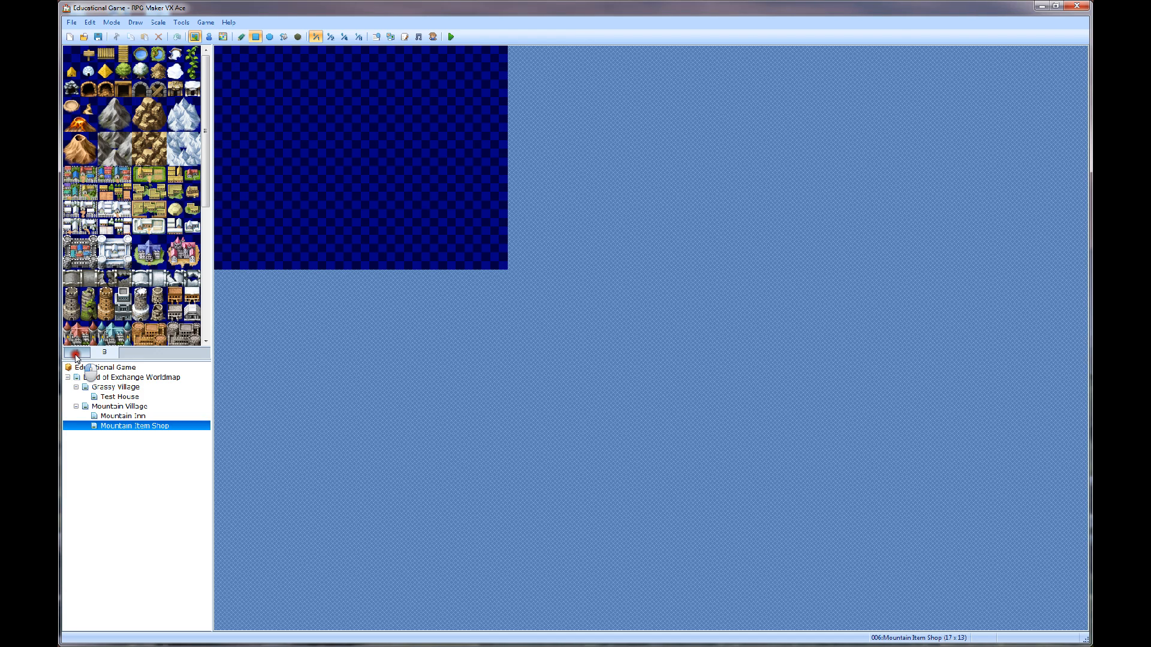
left_click(236, 227)
left_click(317, 406)
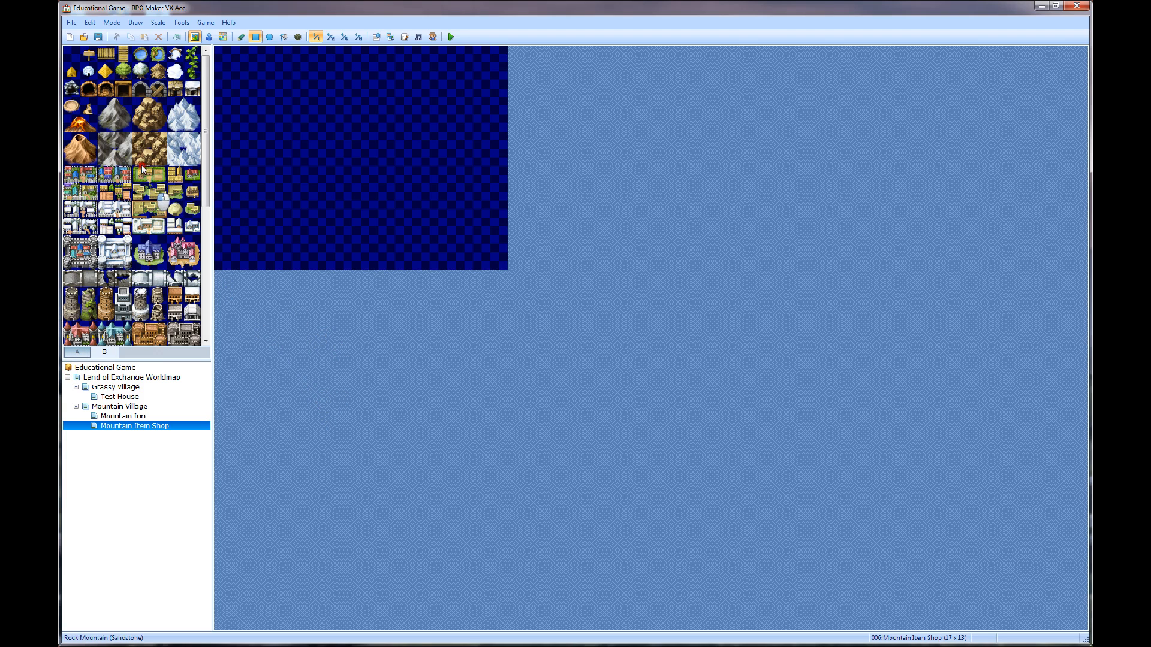
left_click(313, 211)
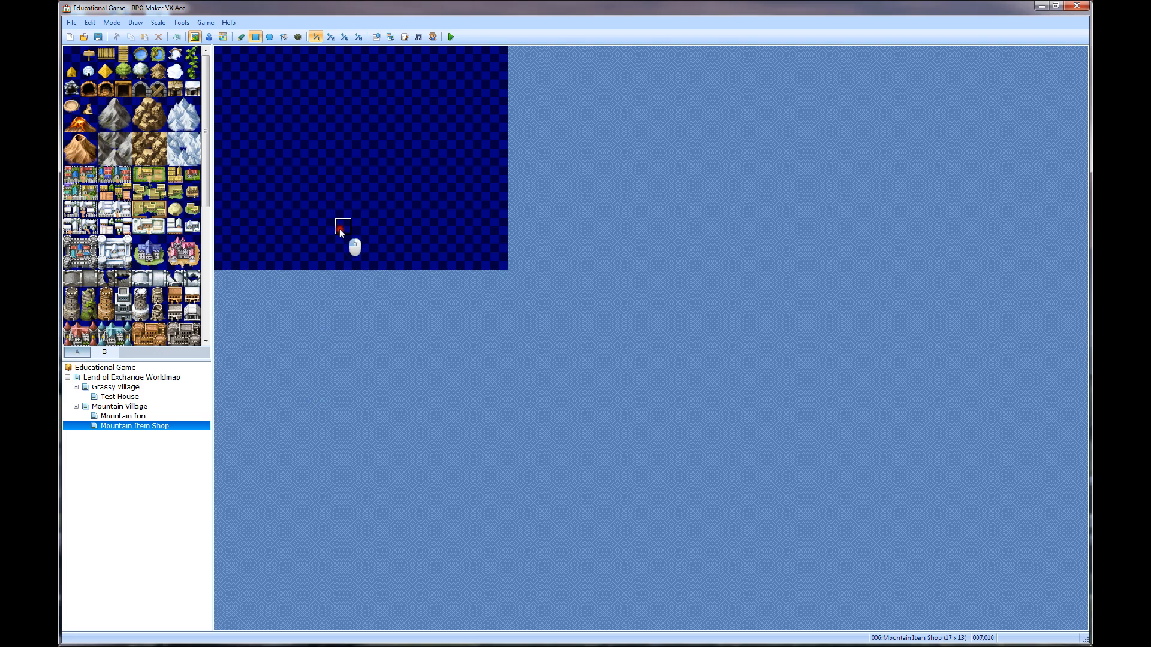
left_click(99, 94)
left_click(111, 204)
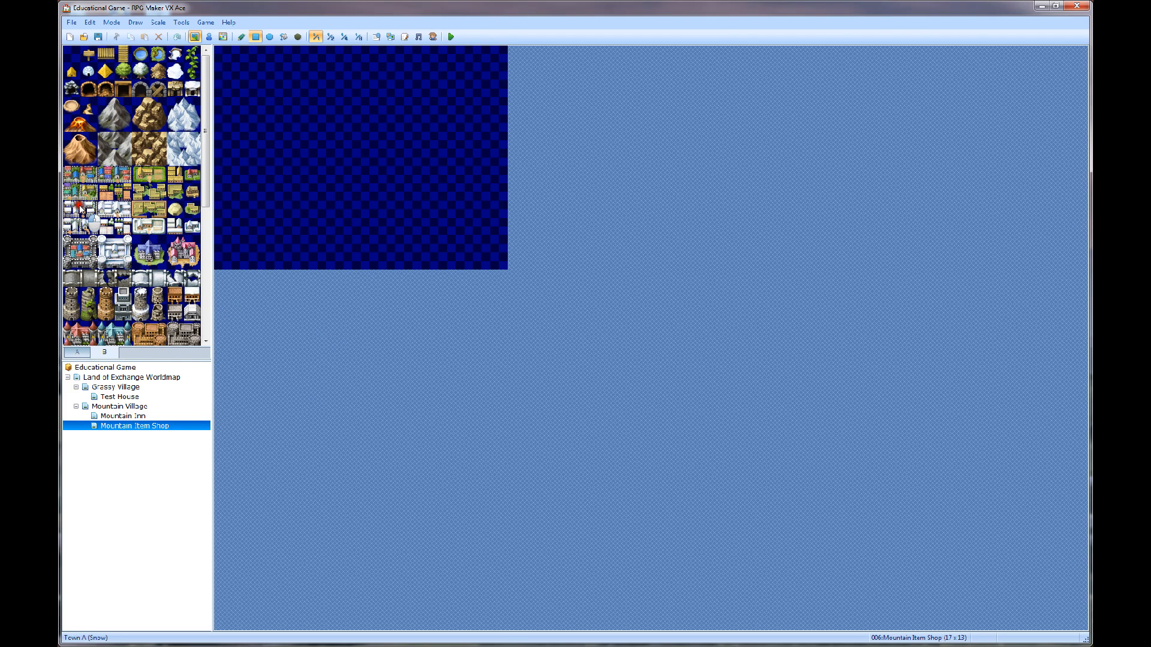
left_click(139, 212)
left_click(139, 278)
left_click(304, 387)
Review the islands and settlements on the Land of Exchange Worldmap, and the building entrances in Mountain Village
left_click(144, 378)
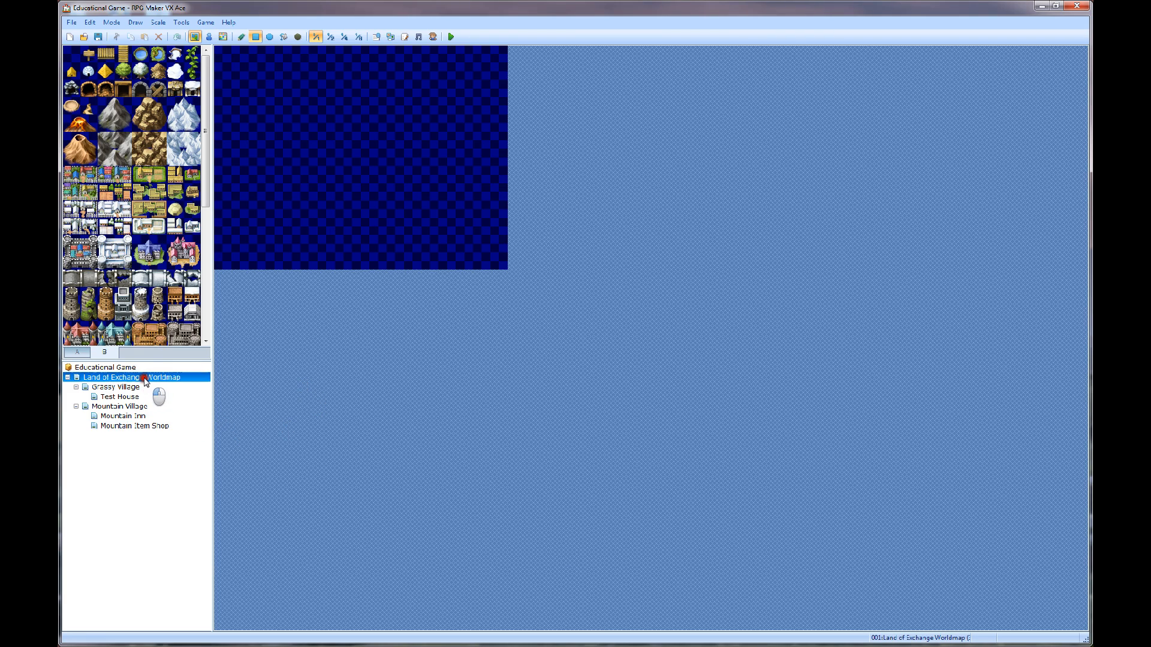
left_click(688, 89)
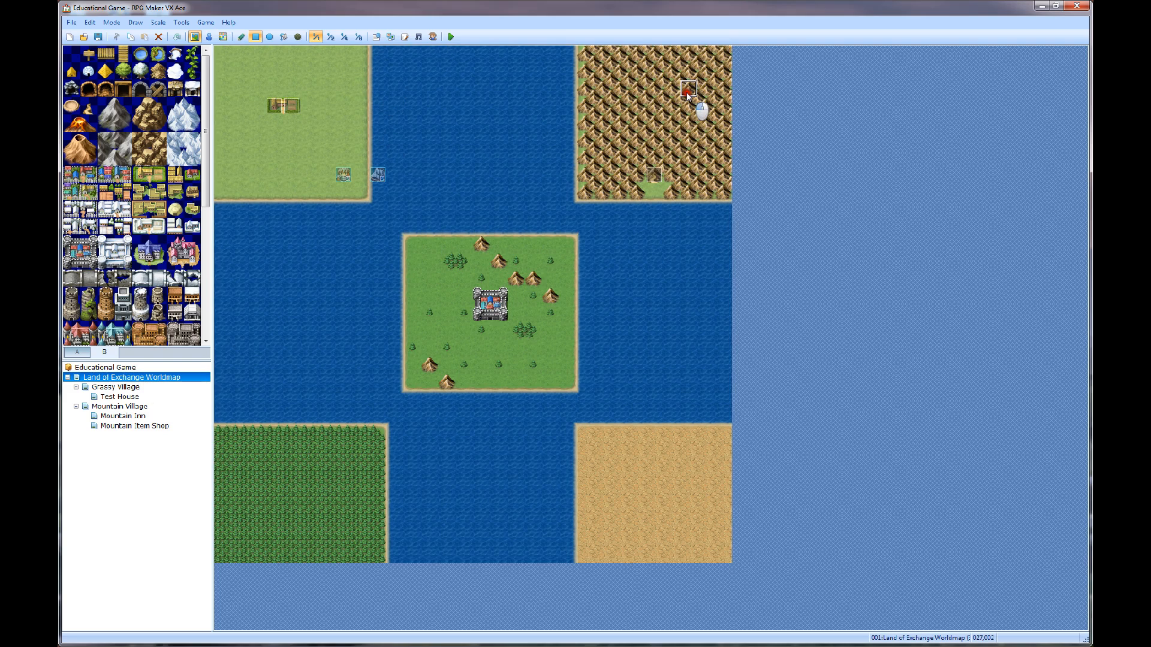
left_click(361, 179)
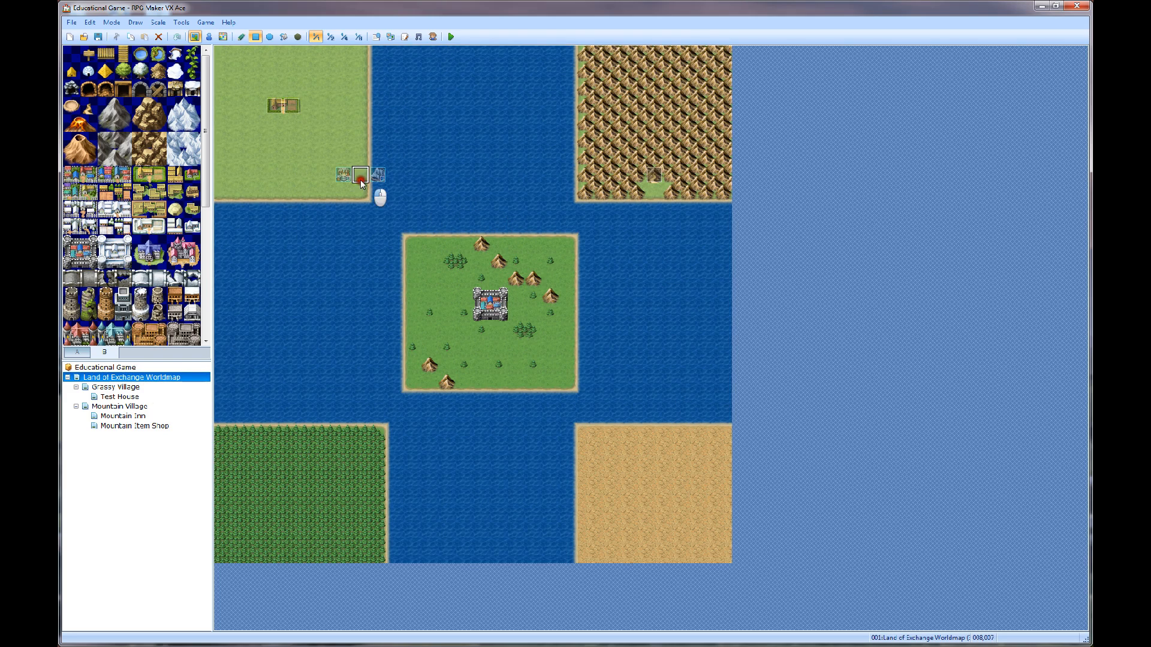
left_click(659, 175)
left_click(528, 333)
left_click_drag(499, 304, 484, 321)
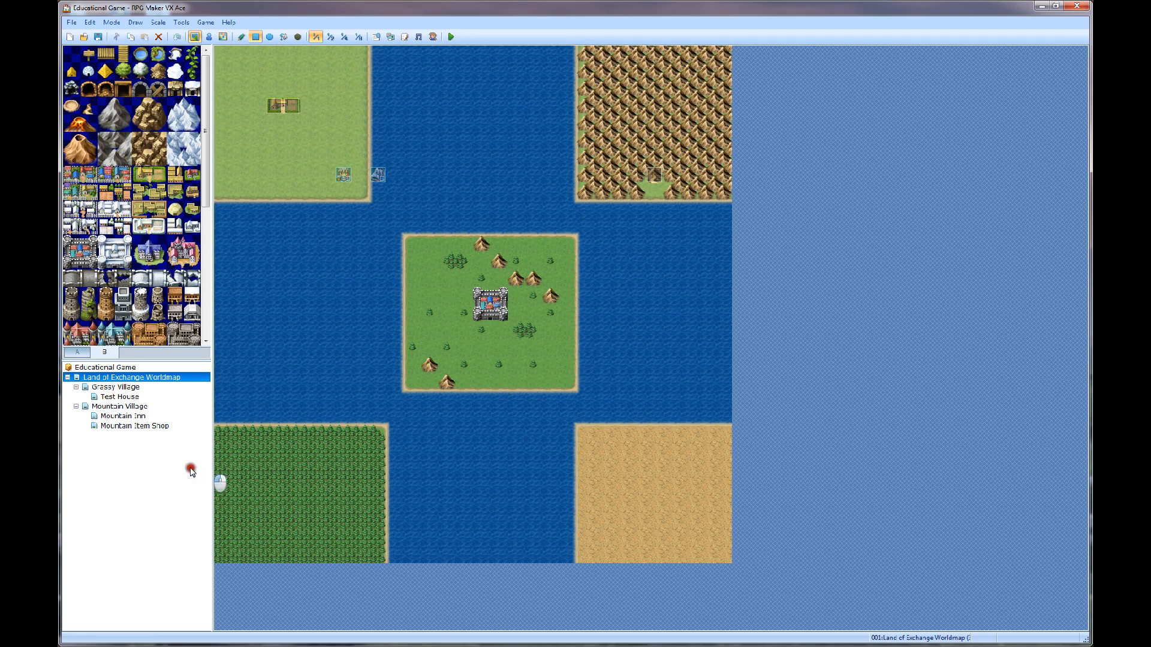
left_click(128, 426)
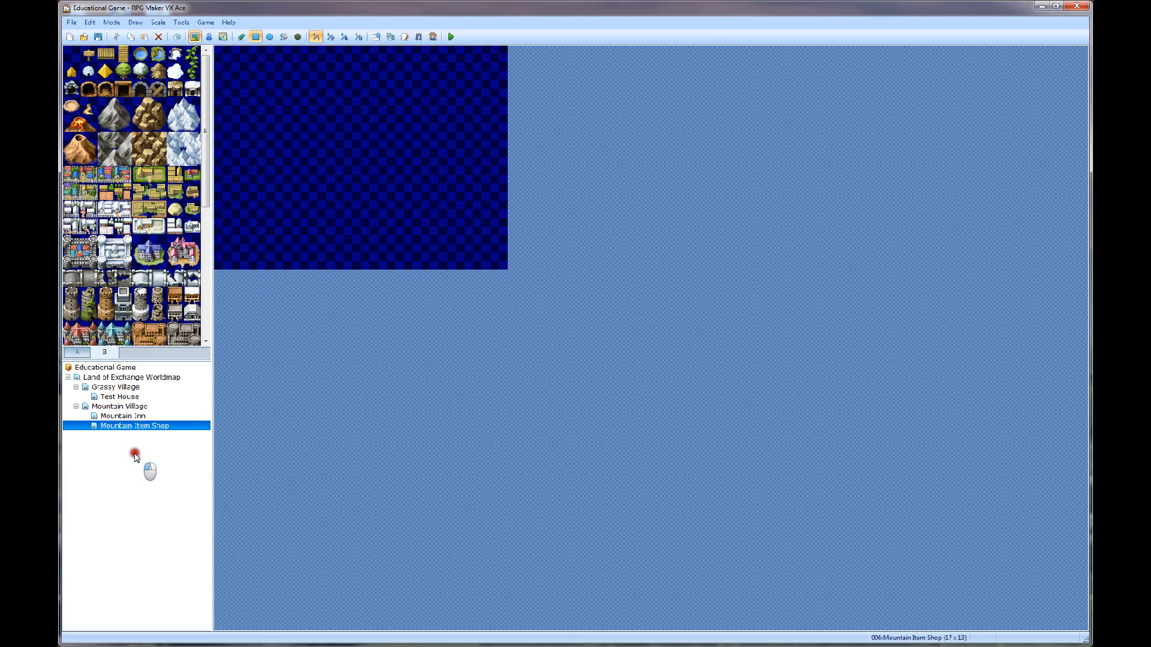
left_click(123, 407)
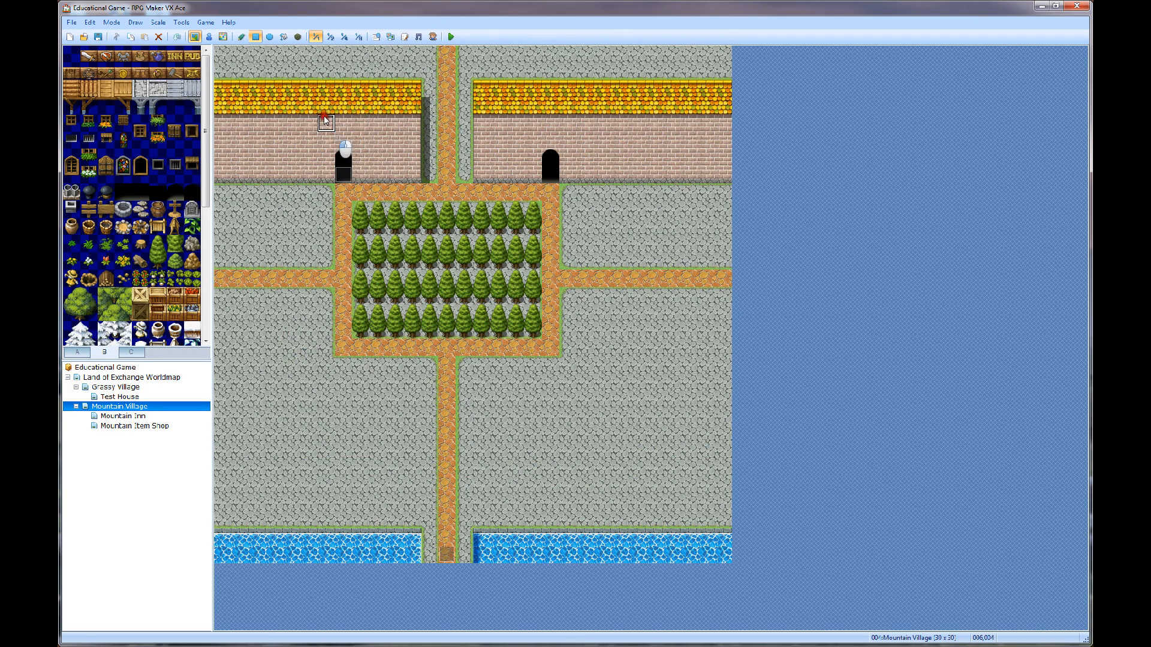
Open the Mountain Inn map and examine its furniture tiles and its floor, wall and stair tiles
left_click(134, 416)
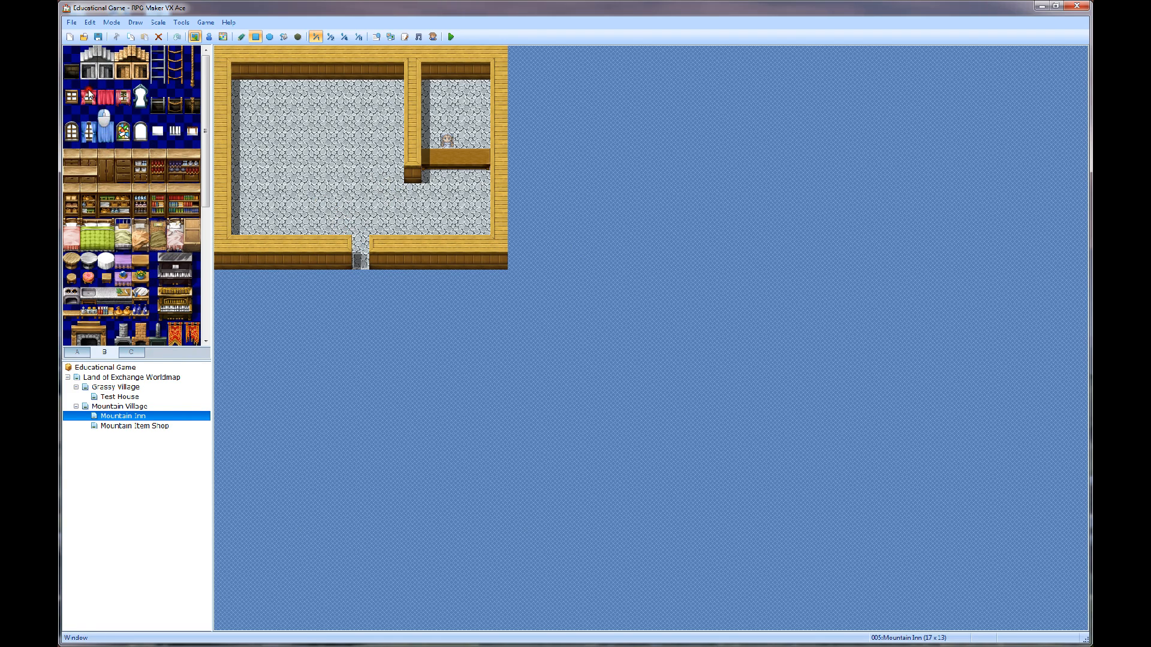
left_click(128, 265)
left_click(125, 250)
left_click(194, 160)
mouse_move(201, 163)
left_mouse_down()
mouse_move(197, 309)
mouse_move(206, 143)
left_mouse_up()
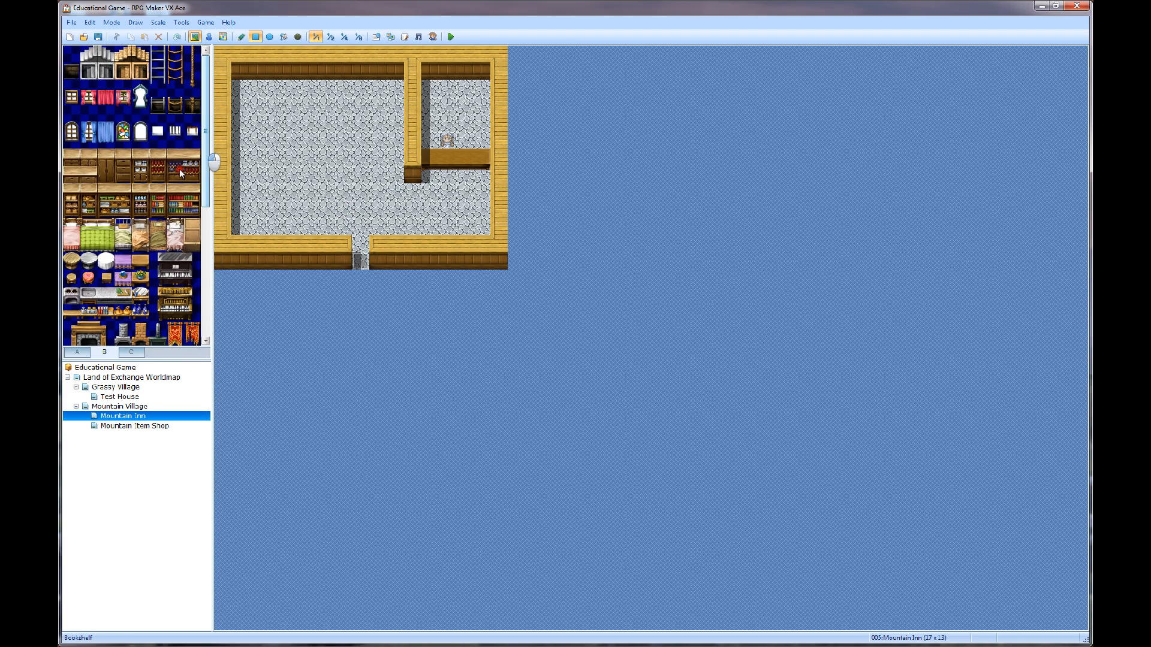
left_click(77, 353)
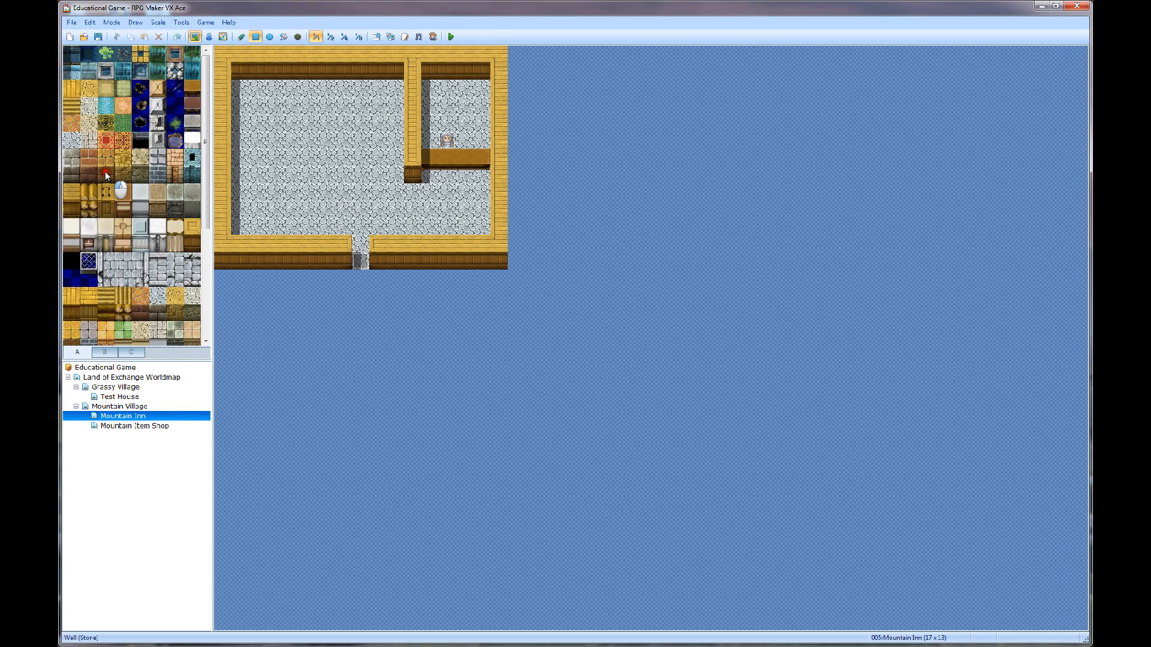
scroll(106, 172, "down", 4)
scroll(106, 172, "up", 4)
left_click(159, 198)
scroll(160, 198, "down", 5)
left_click(131, 210)
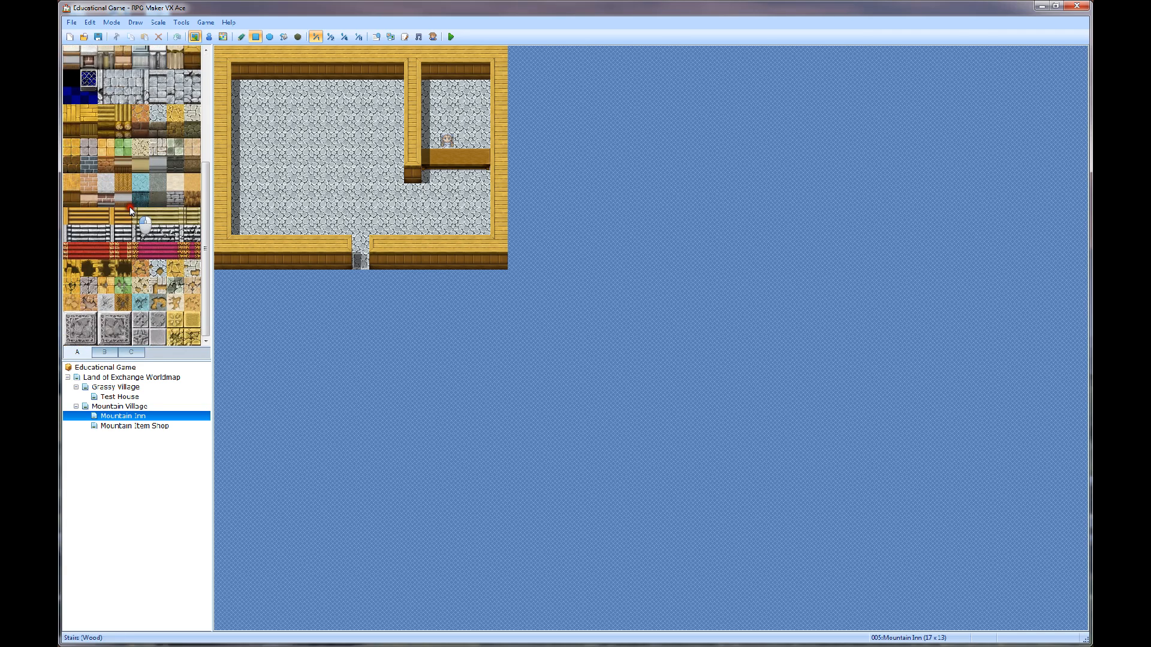
scroll(145, 278, "up", 2)
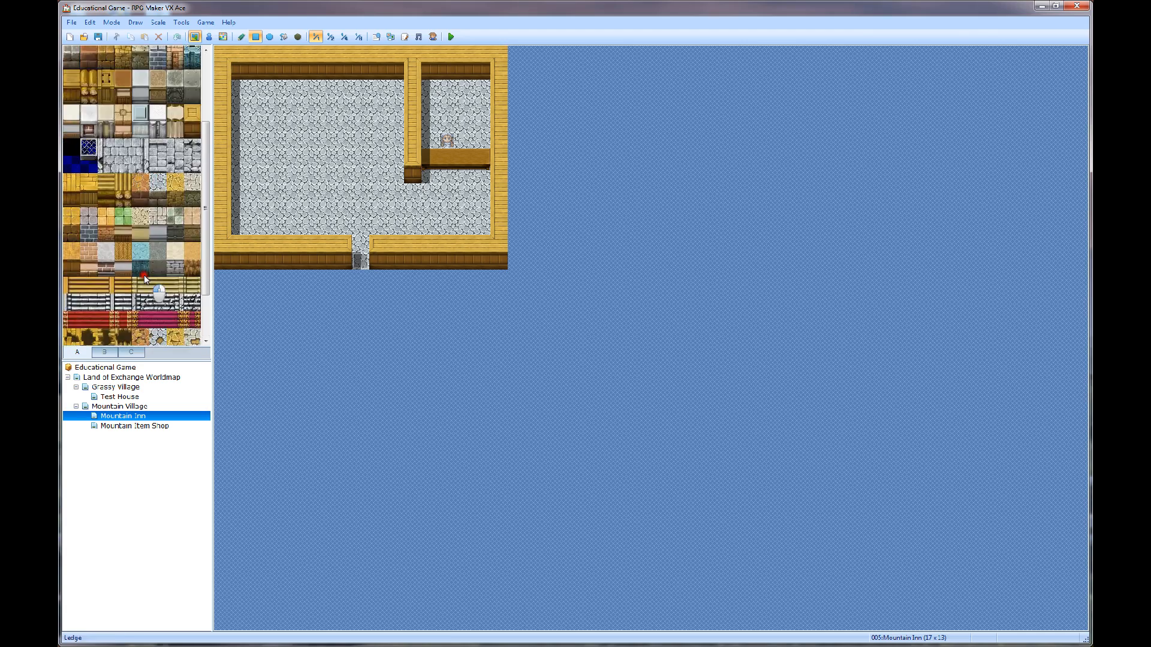
scroll(145, 278, "up", 3)
Examine the Mountain Inn's decoration tiles, from windows and wall hangings to books, clothing, statues and railings
left_click(104, 352)
left_click(121, 134)
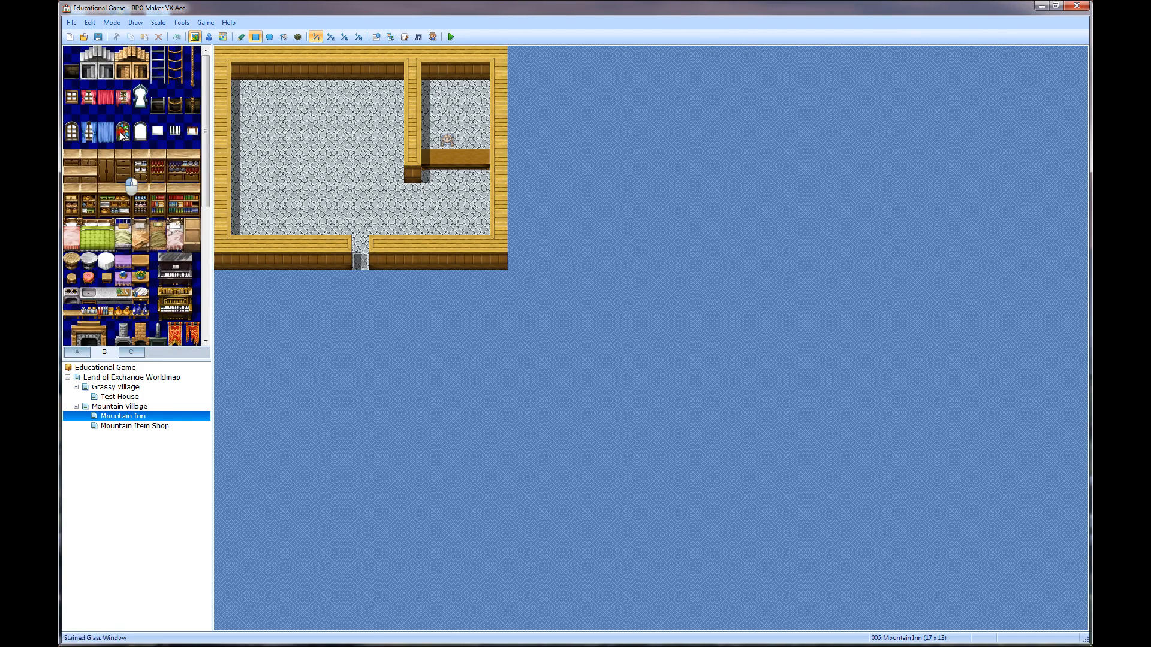
scroll(126, 247, "down", 4)
left_click(113, 248)
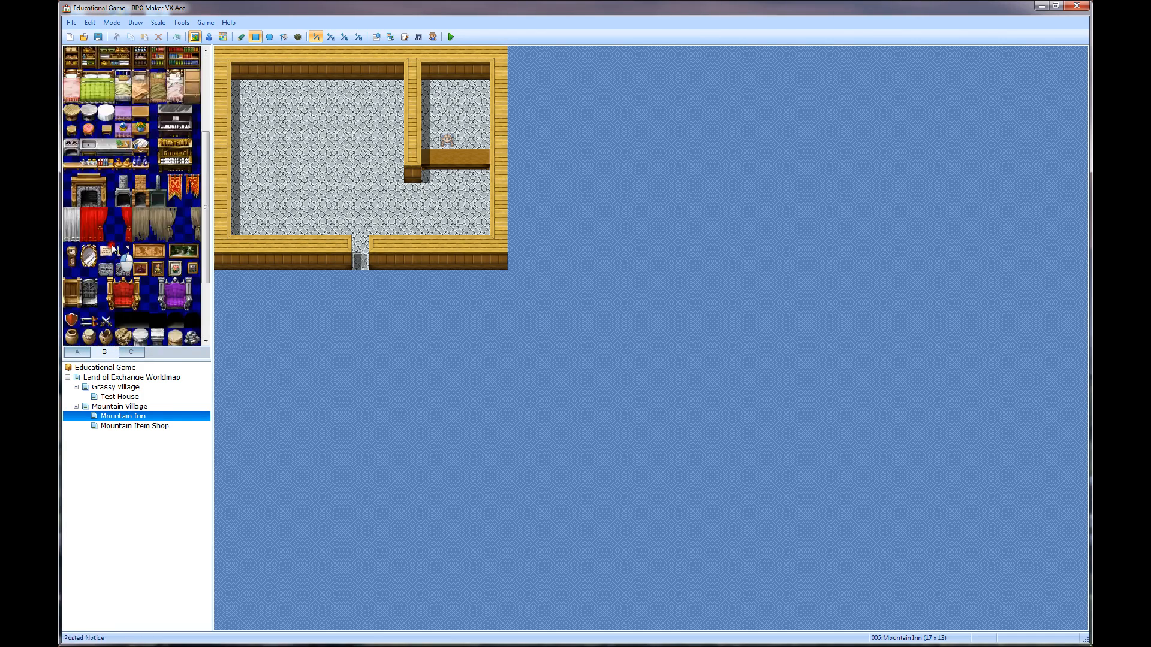
scroll(113, 248, "up", 2)
left_click(130, 352)
left_click(127, 196)
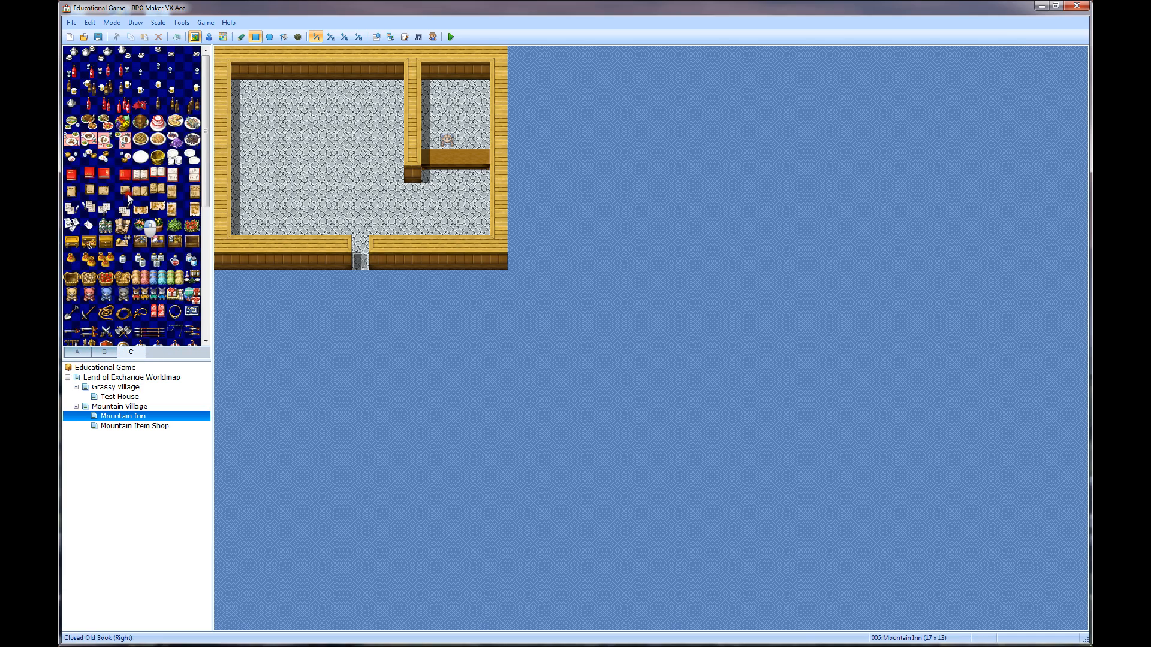
scroll(124, 210, "down", 5)
left_click(124, 210)
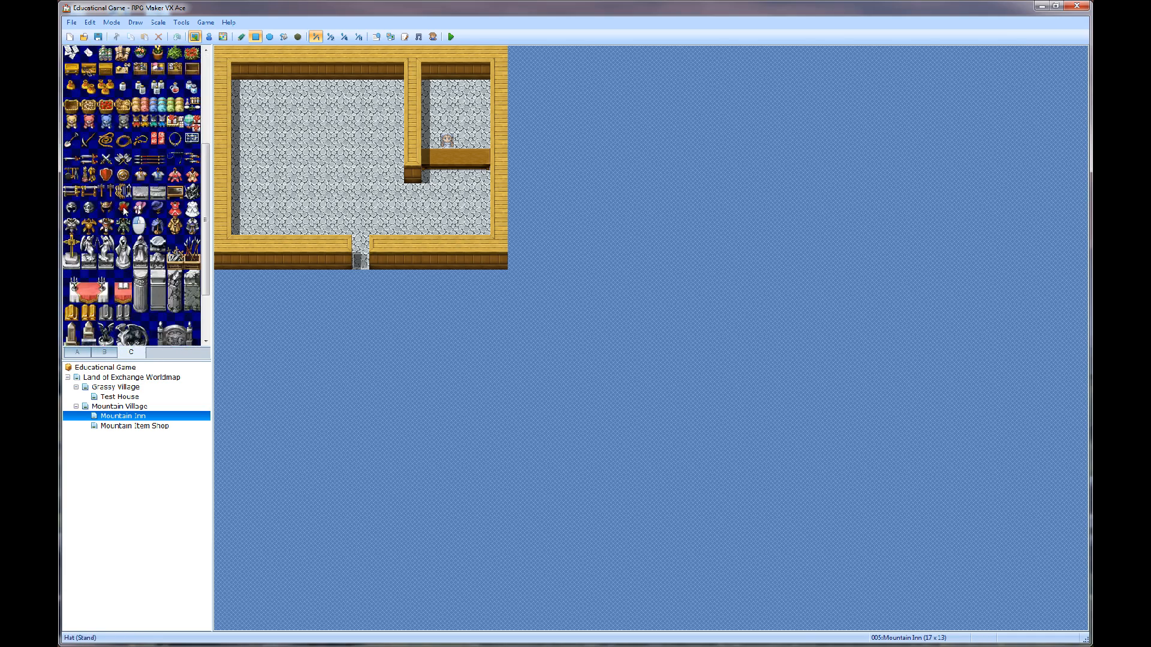
scroll(124, 210, "down", 2)
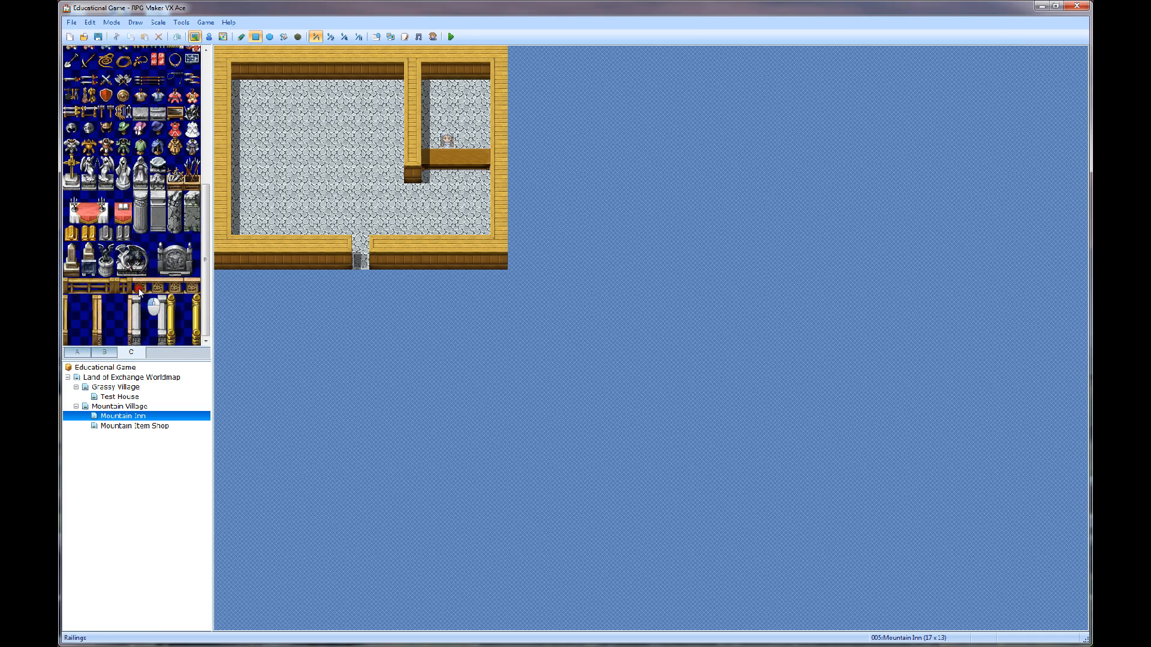
scroll(140, 291, "up", 4)
left_click(76, 352)
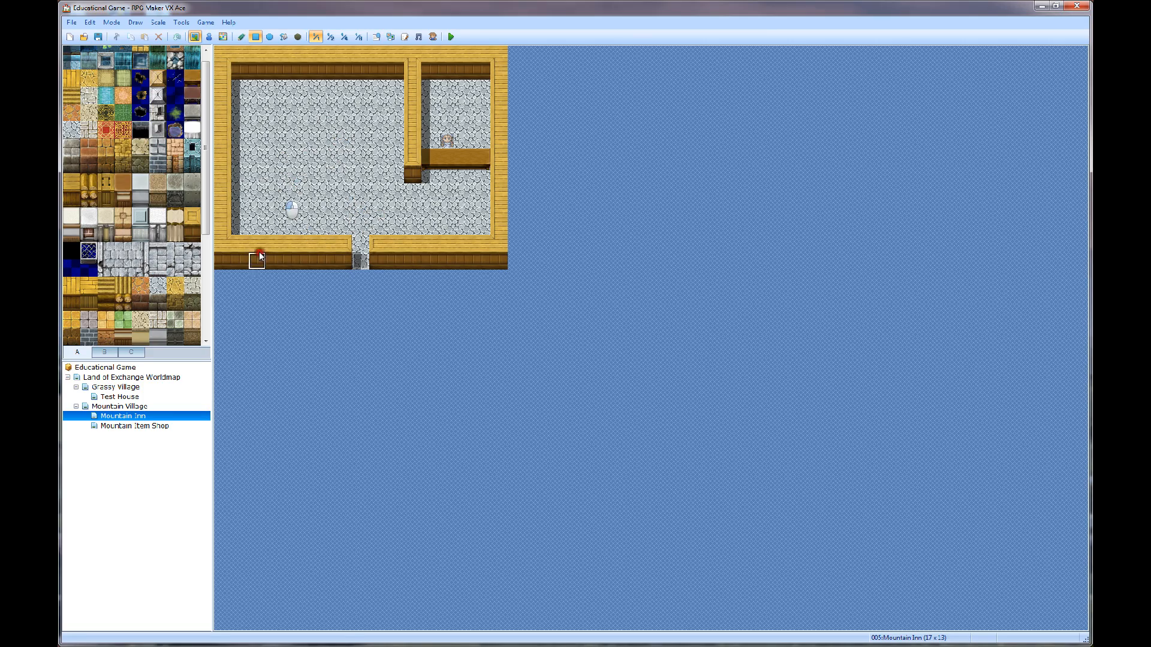
Compare the tiles of the world map, Grassy Village, Test House and Mountain Village with those of the Mountain Item Shop
left_click(120, 406)
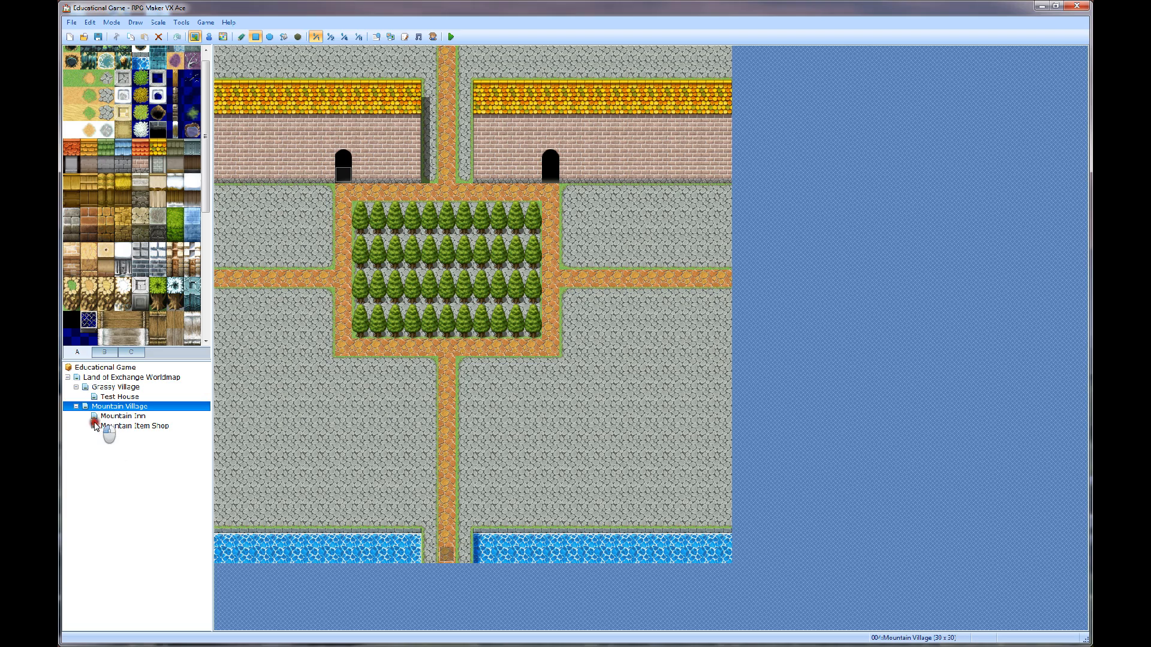
left_click(105, 378)
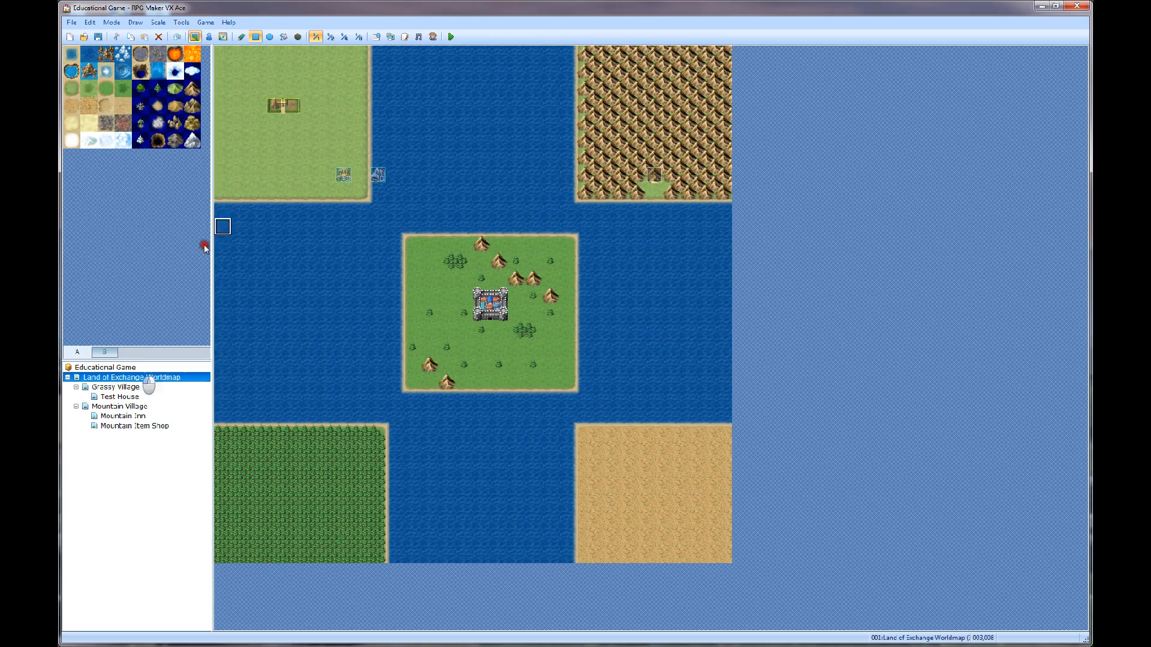
left_click(113, 395)
left_click(113, 387)
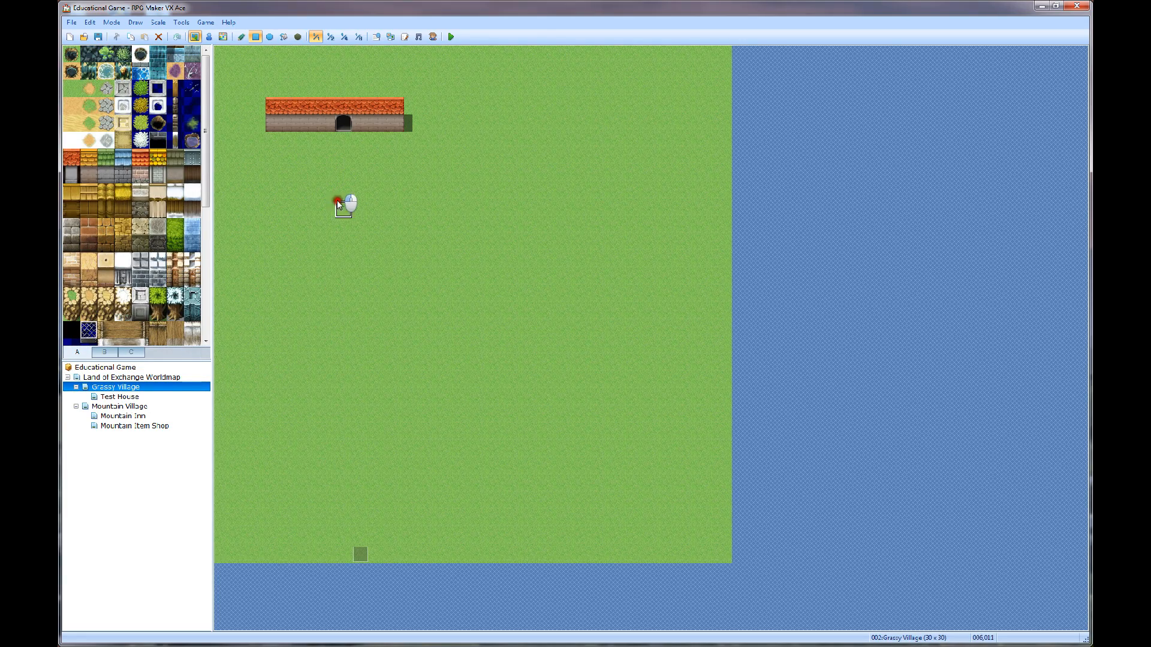
left_click(118, 397)
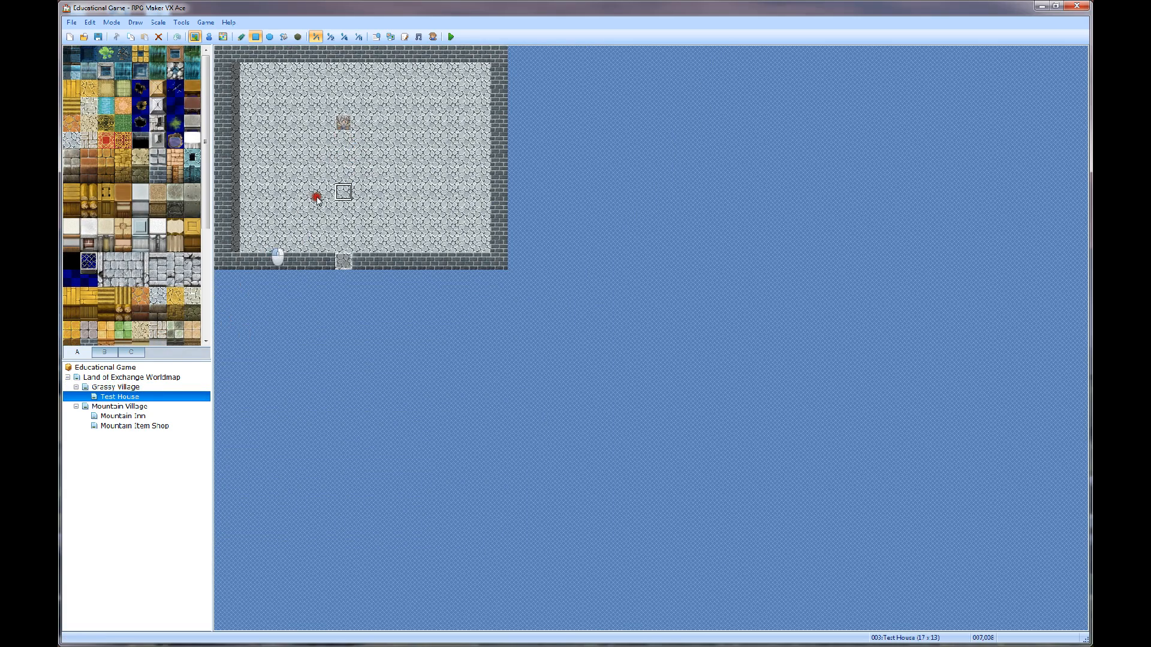
left_click(119, 407)
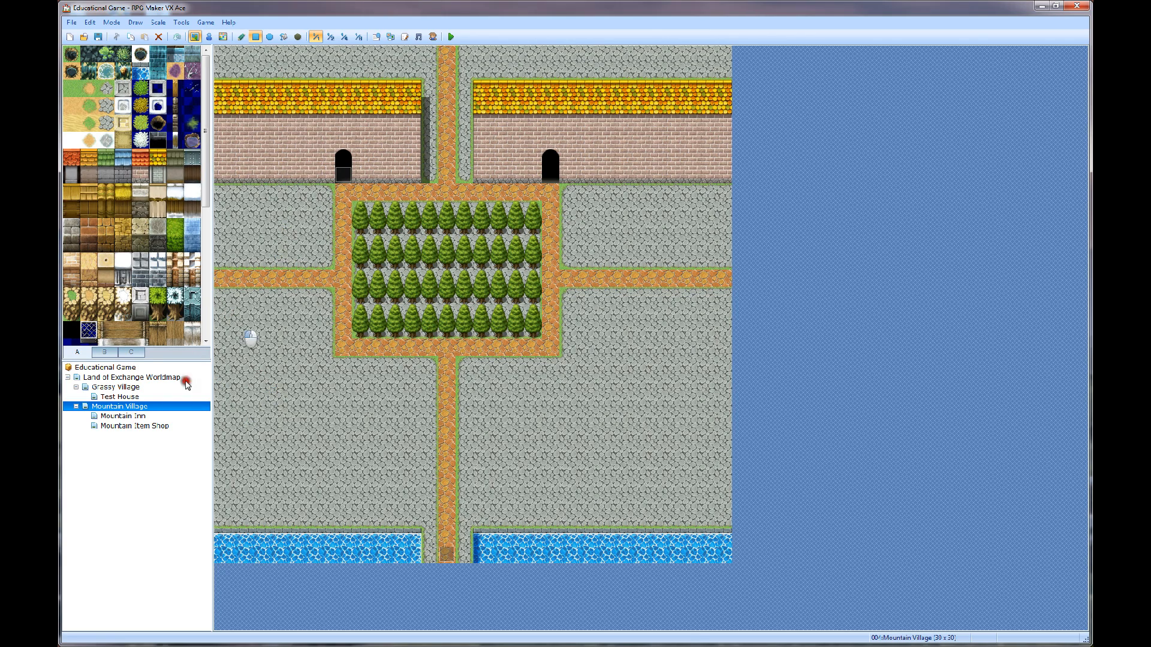
left_click(136, 428)
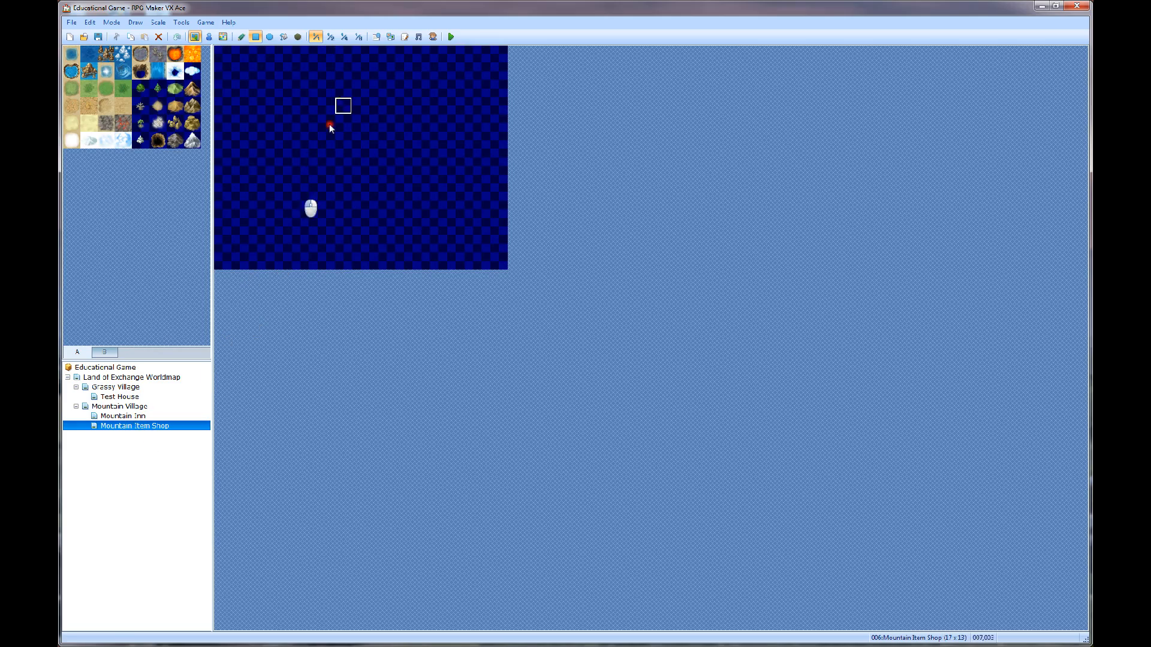
left_click(119, 406)
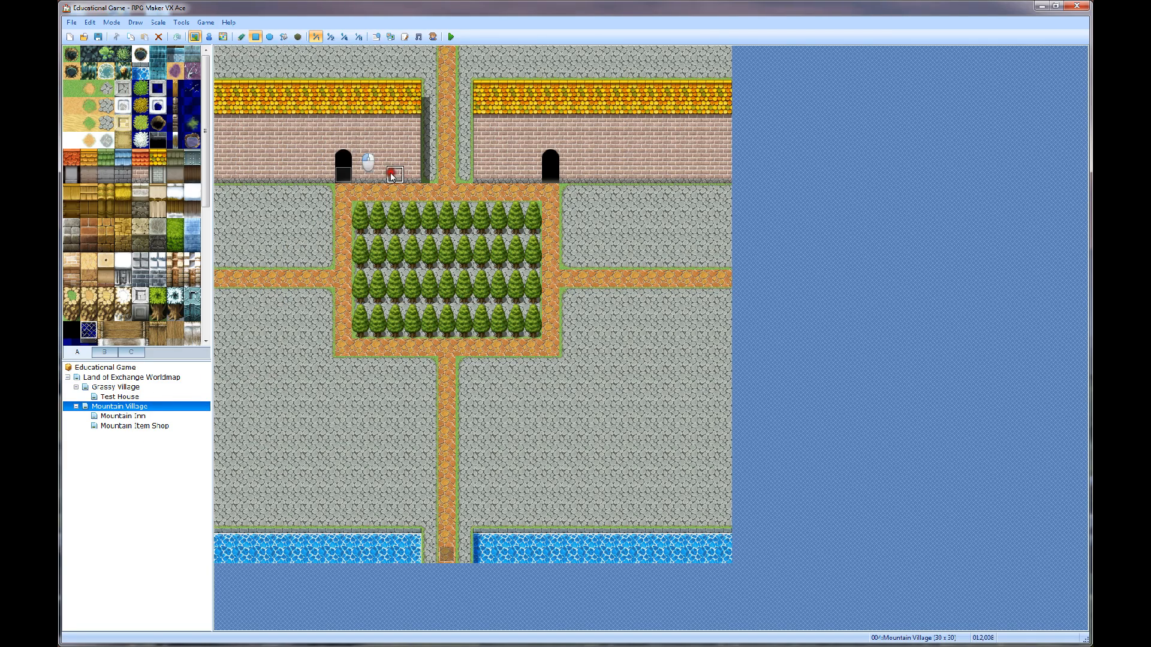
left_click(139, 426)
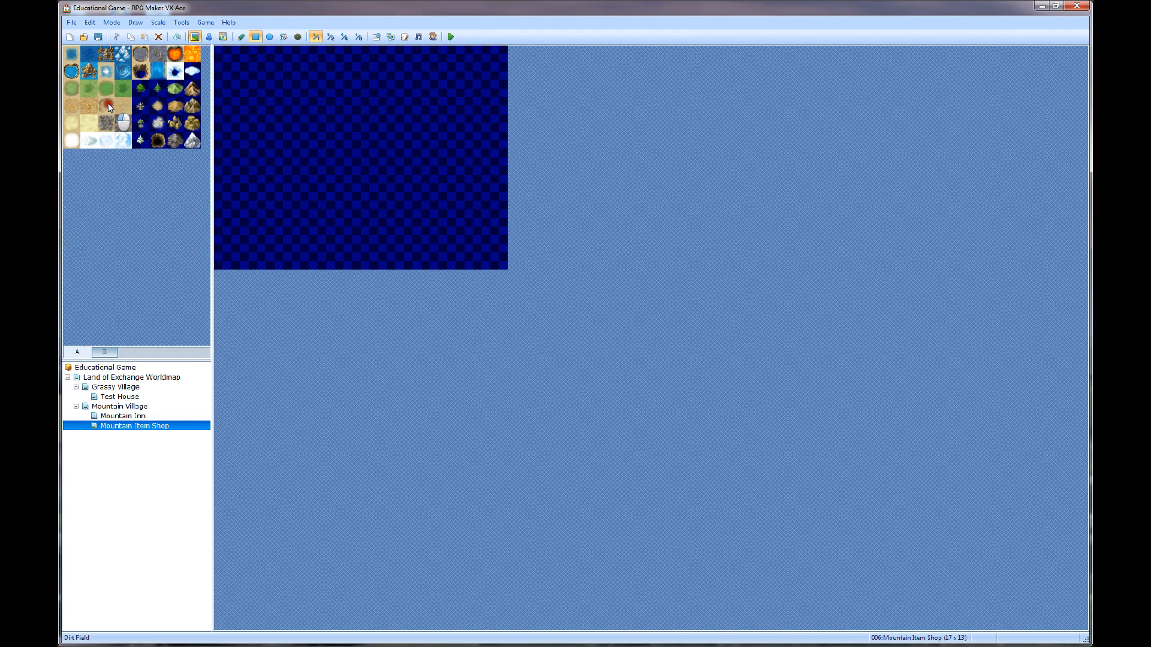
Change the Mountain Item Shop map's tileset to 003:Interior in its map properties
left_click(78, 354)
left_click(104, 352)
left_click(77, 353)
left_click(104, 433)
right_click(105, 428)
left_click(120, 433)
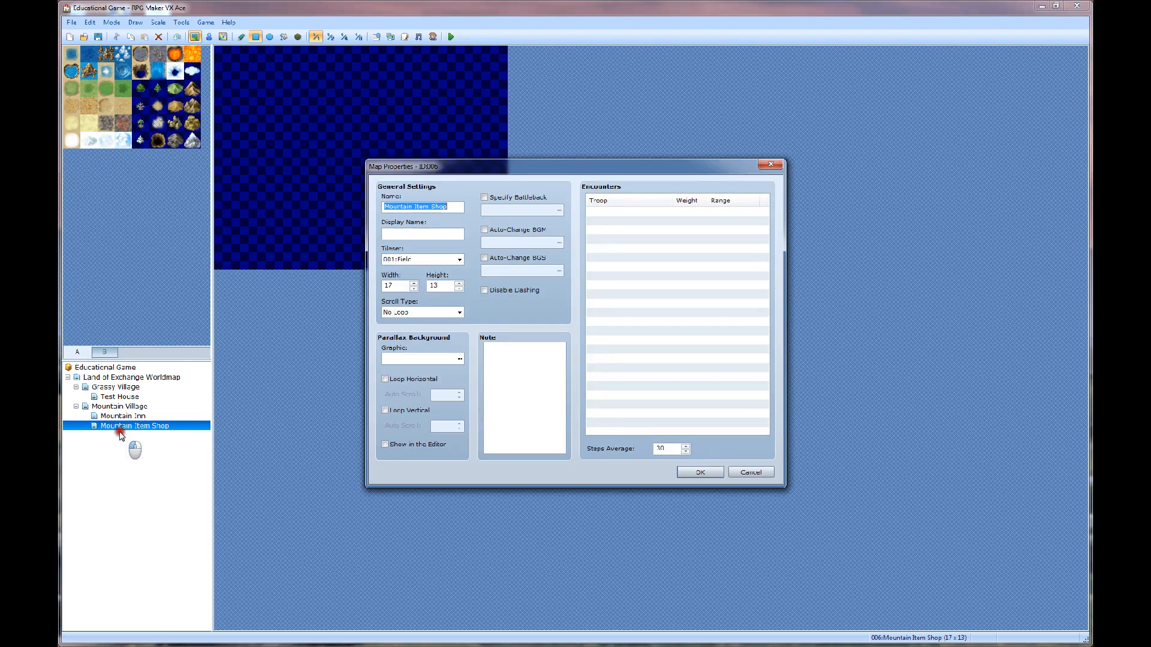
left_click(487, 231)
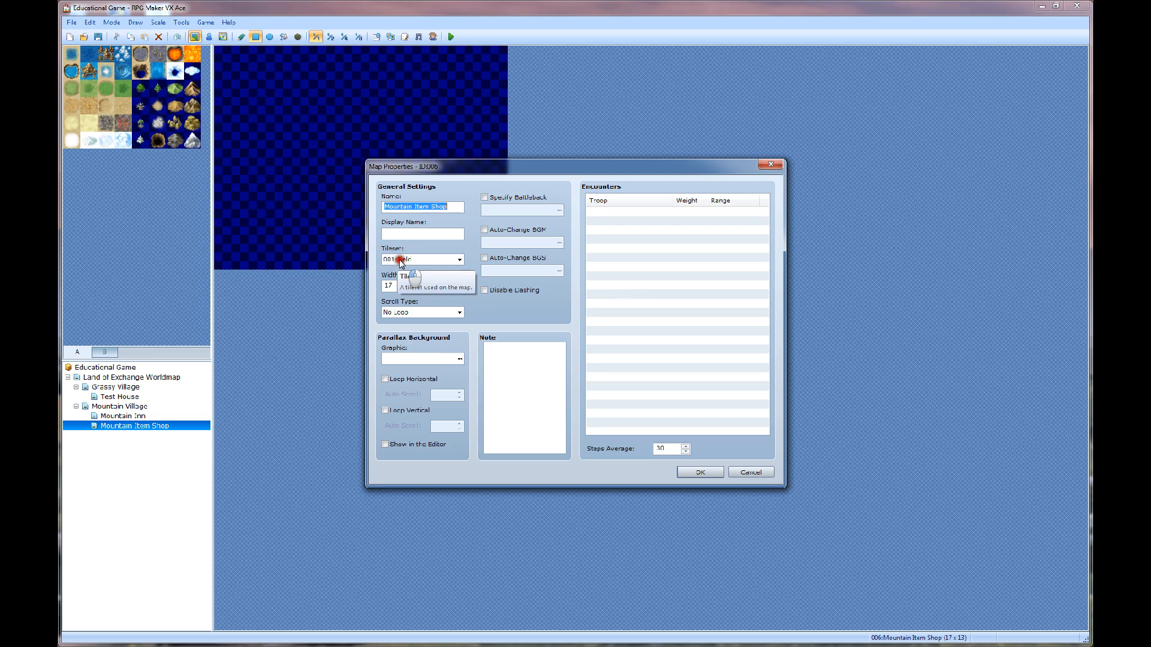
left_click(459, 259)
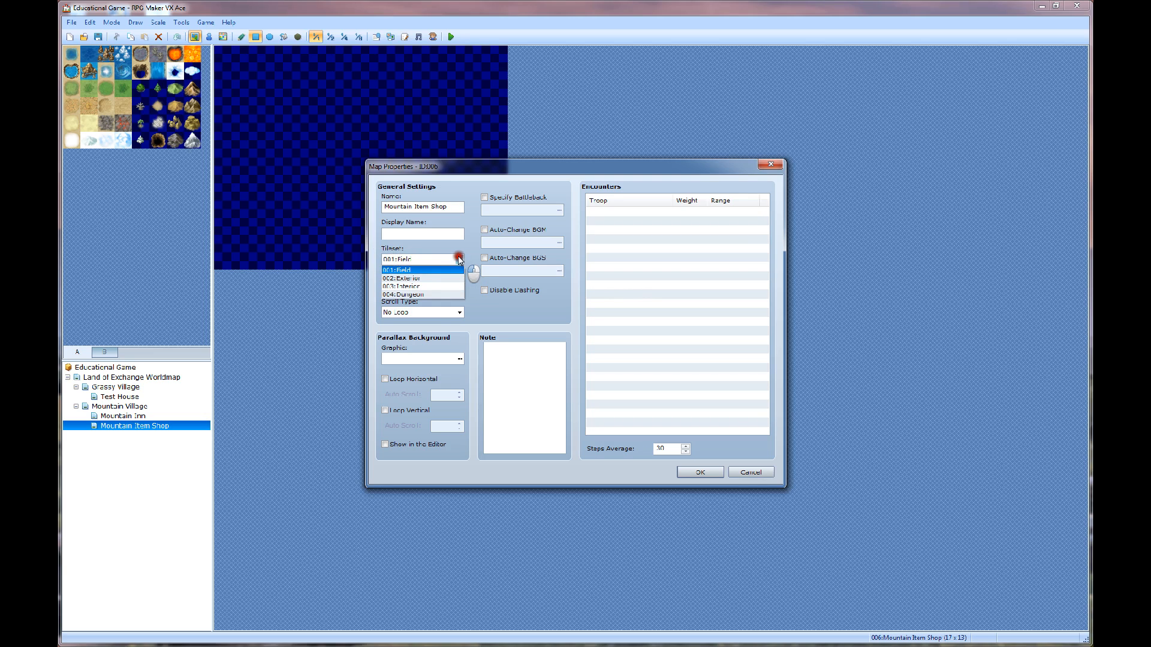
left_click(416, 287)
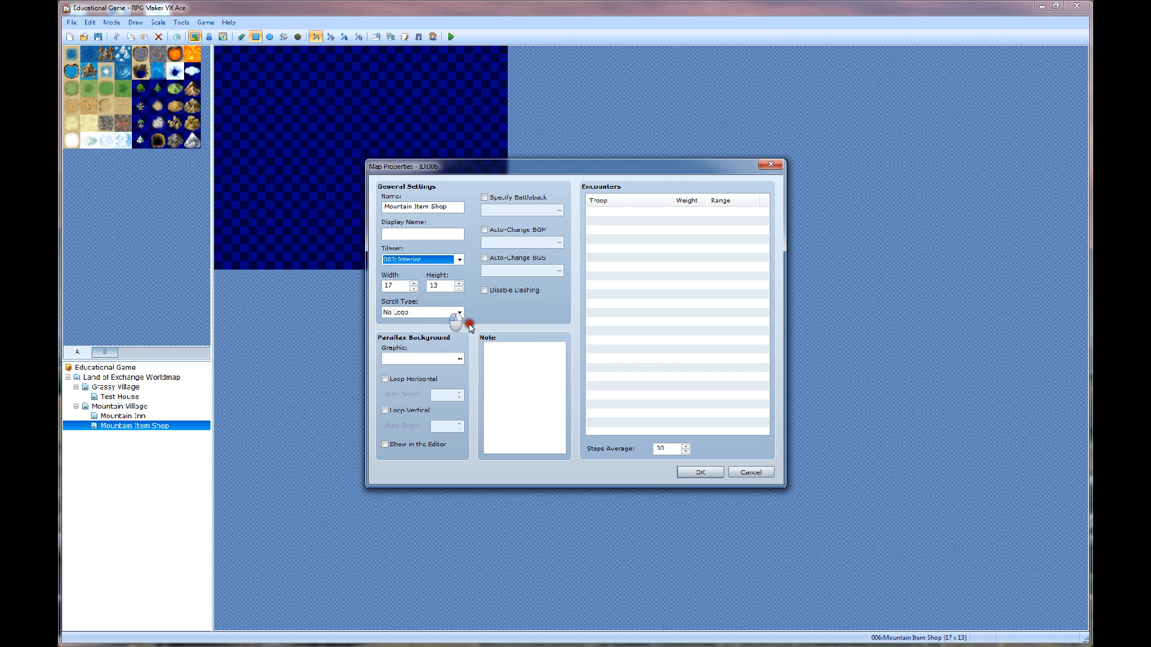
left_click(687, 474)
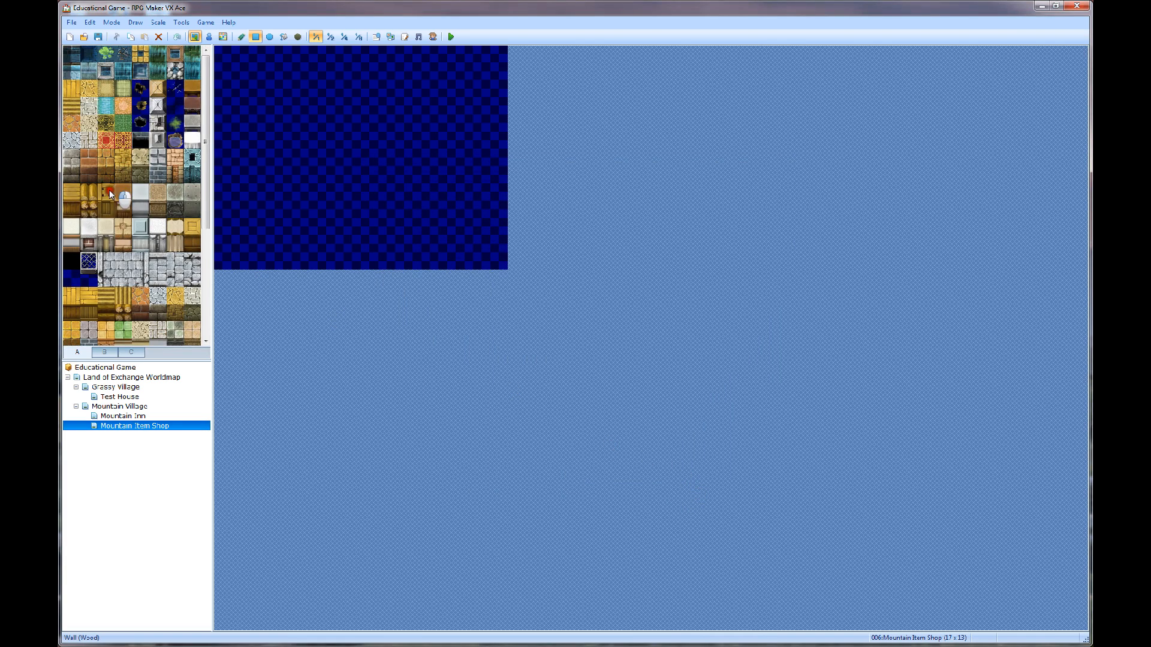
Fill the entire Mountain Item Shop map with the grey stone floor tile, using the rectangle drawing tool
left_click(107, 160)
left_click(96, 114)
left_click(99, 90)
left_click(175, 68)
left_click(127, 180)
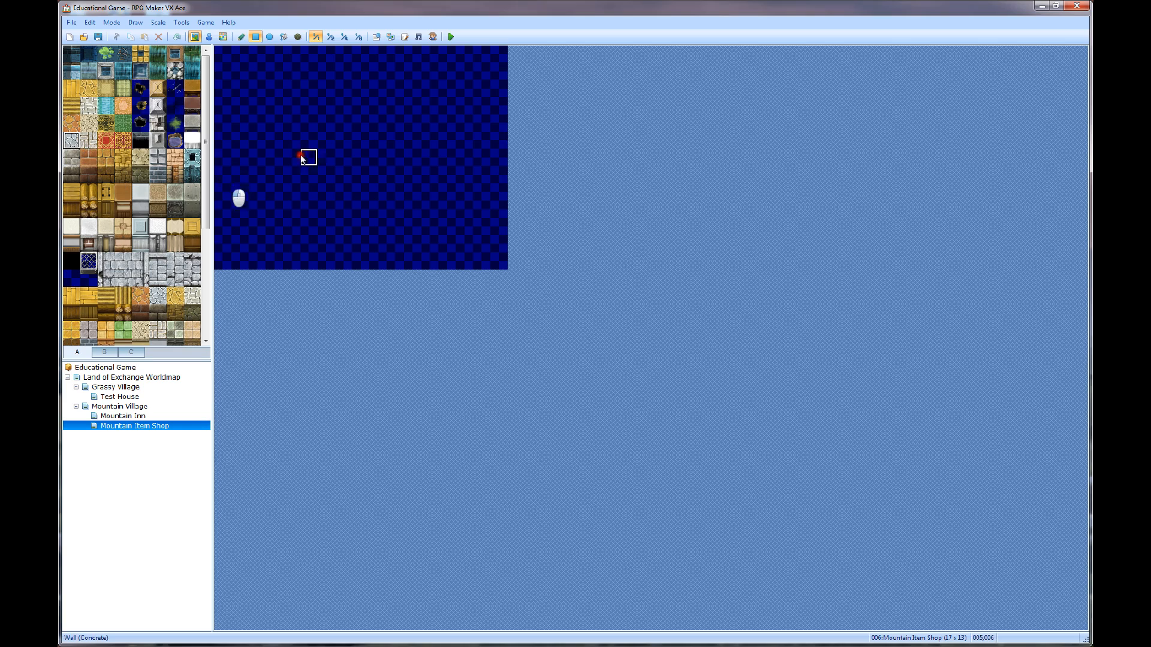
left_click(232, 48)
left_click(251, 37)
left_click_drag(229, 57, 504, 261)
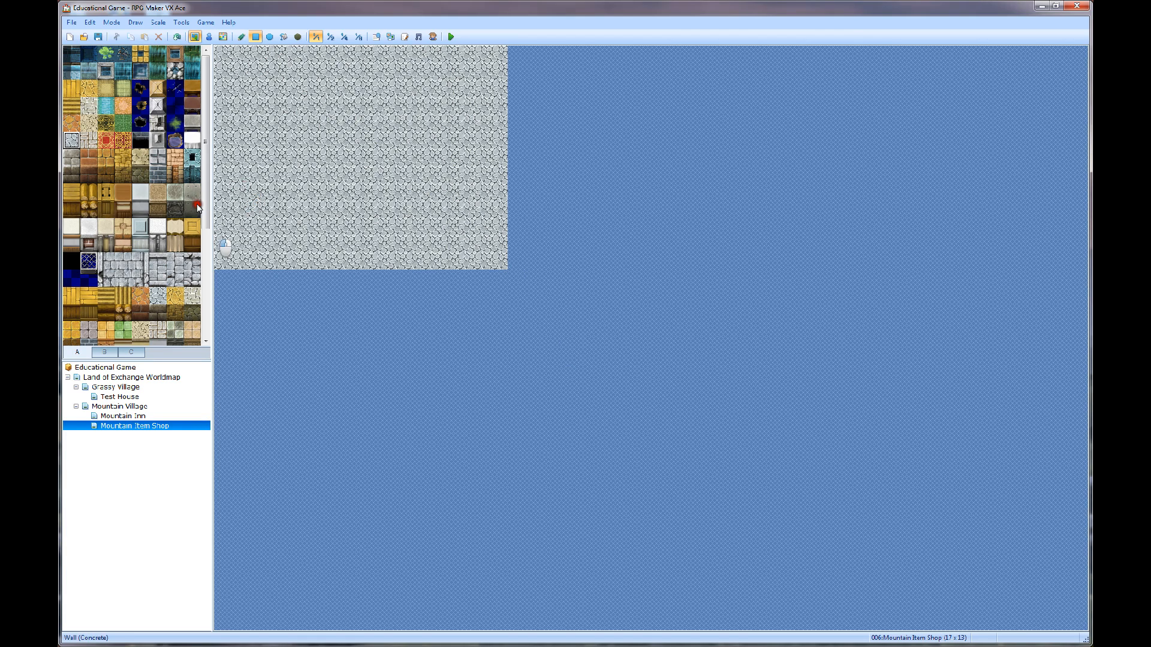
Paint the map's bottom row with the dark wood wall tile, leaving a one-tile doorway in the middle
left_click(139, 194)
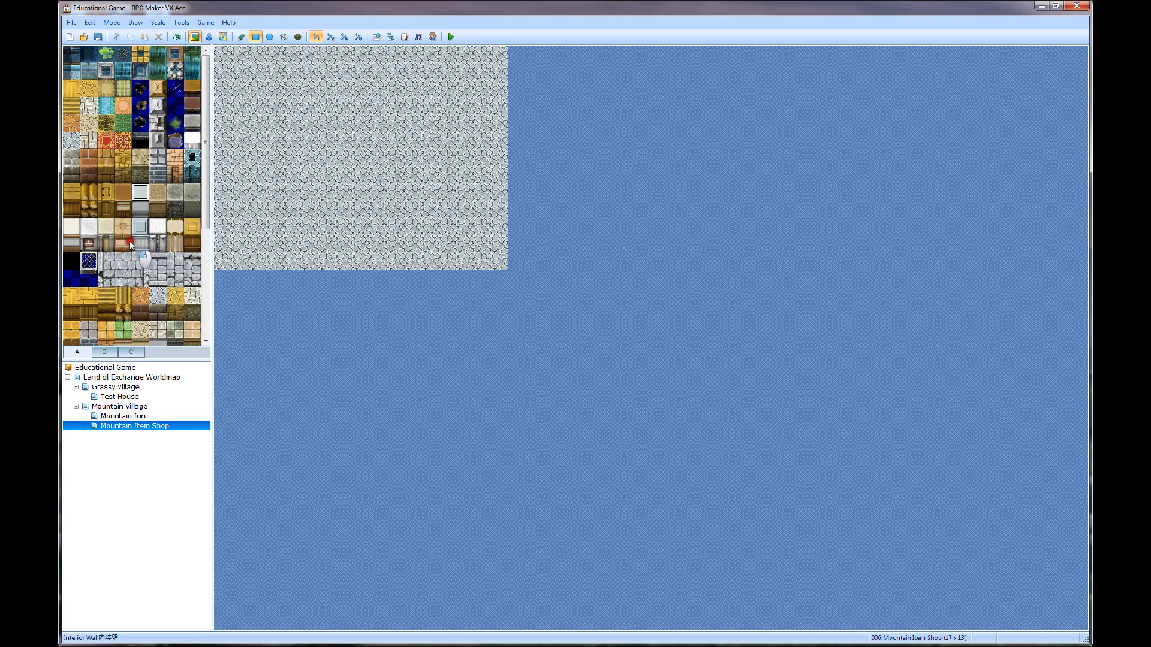
left_click(190, 242)
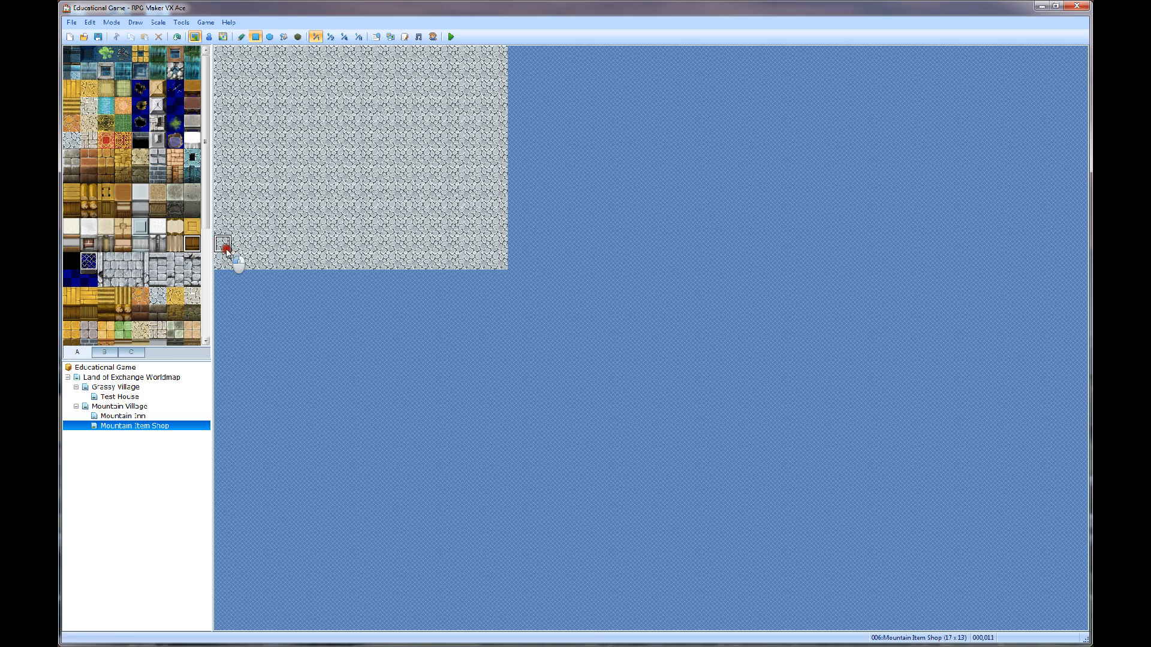
left_click_drag(225, 260, 276, 261)
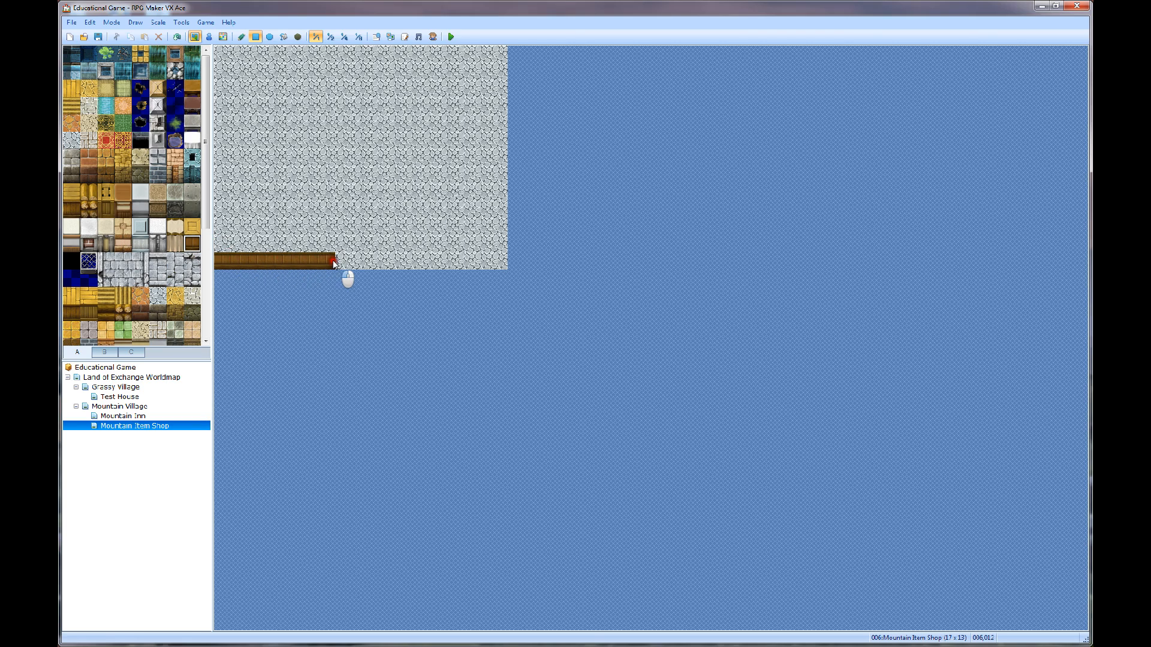
left_click(496, 257)
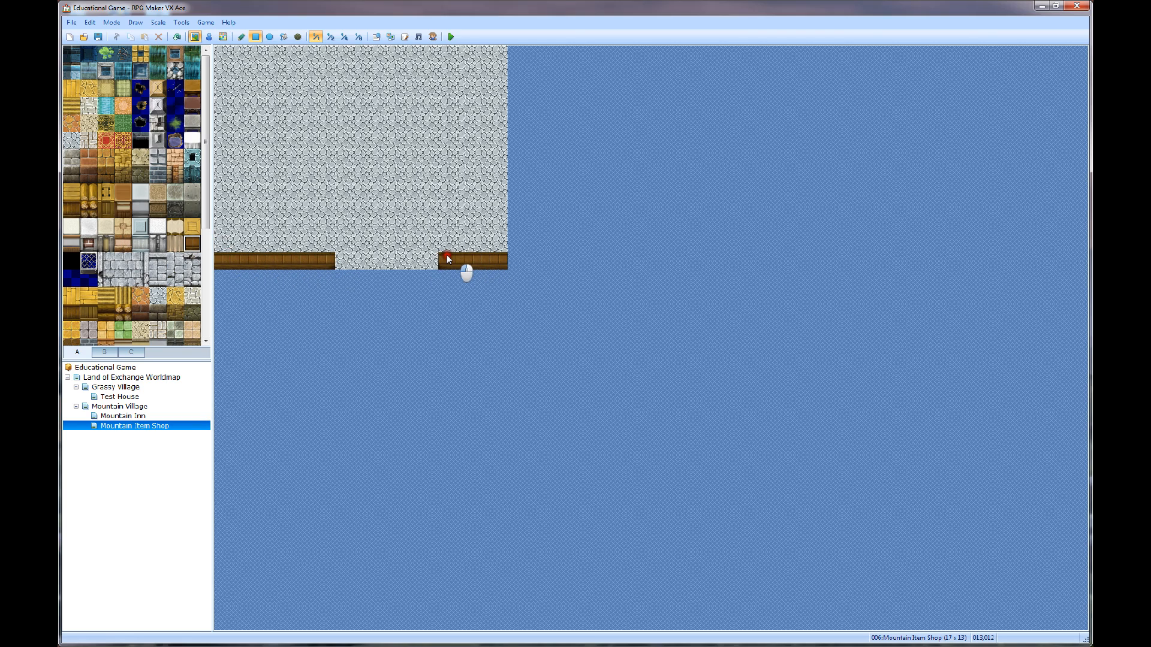
left_click_drag(447, 258, 411, 259)
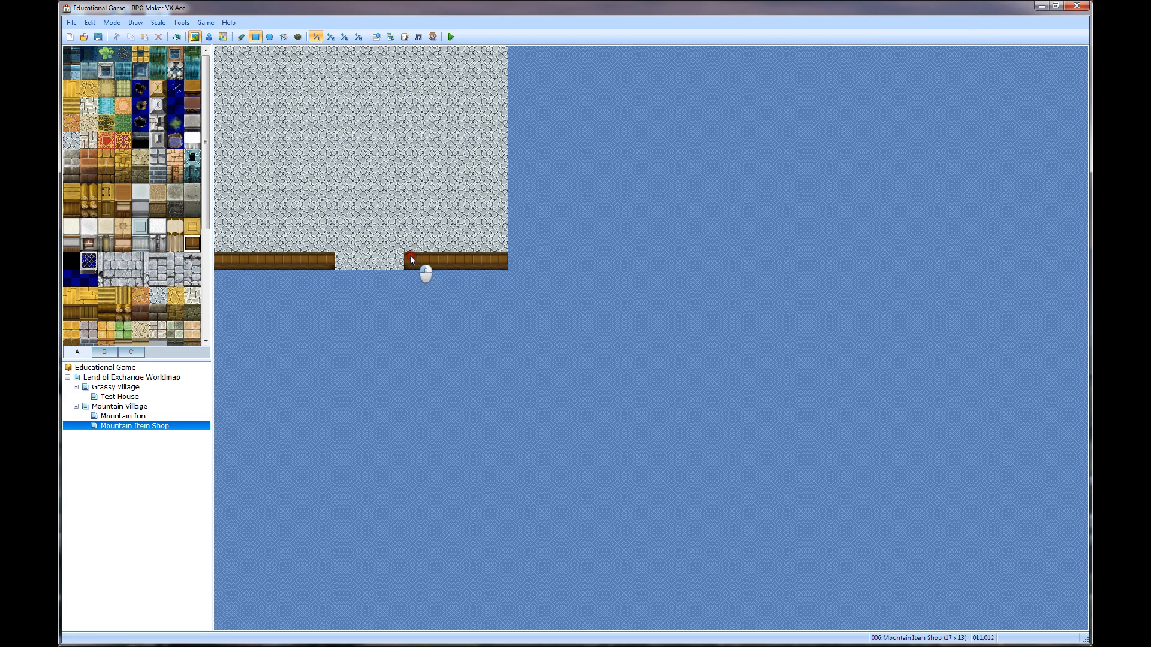
left_click(344, 260)
left_click(377, 262)
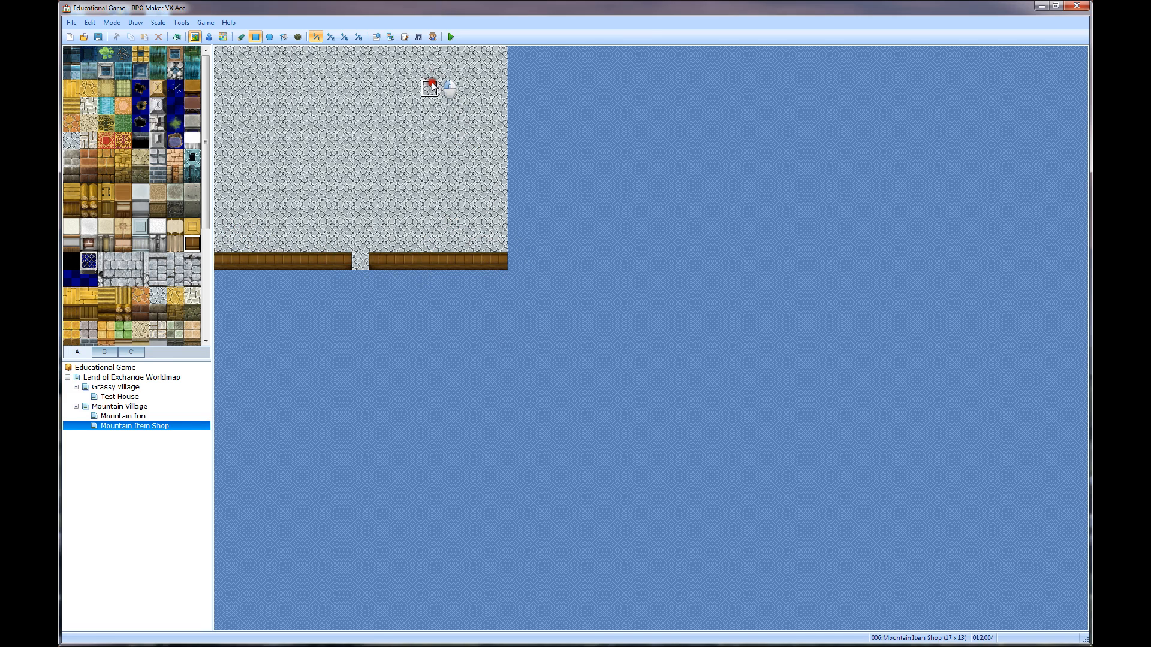
Paint a yellow wood wall-top border along the map's upper and side edges and above the bottom wall, keeping the doorway open
left_click(191, 227)
mouse_move(223, 243)
left_mouse_down()
mouse_move(219, 60)
mouse_move(507, 59)
mouse_move(491, 287)
left_mouse_up()
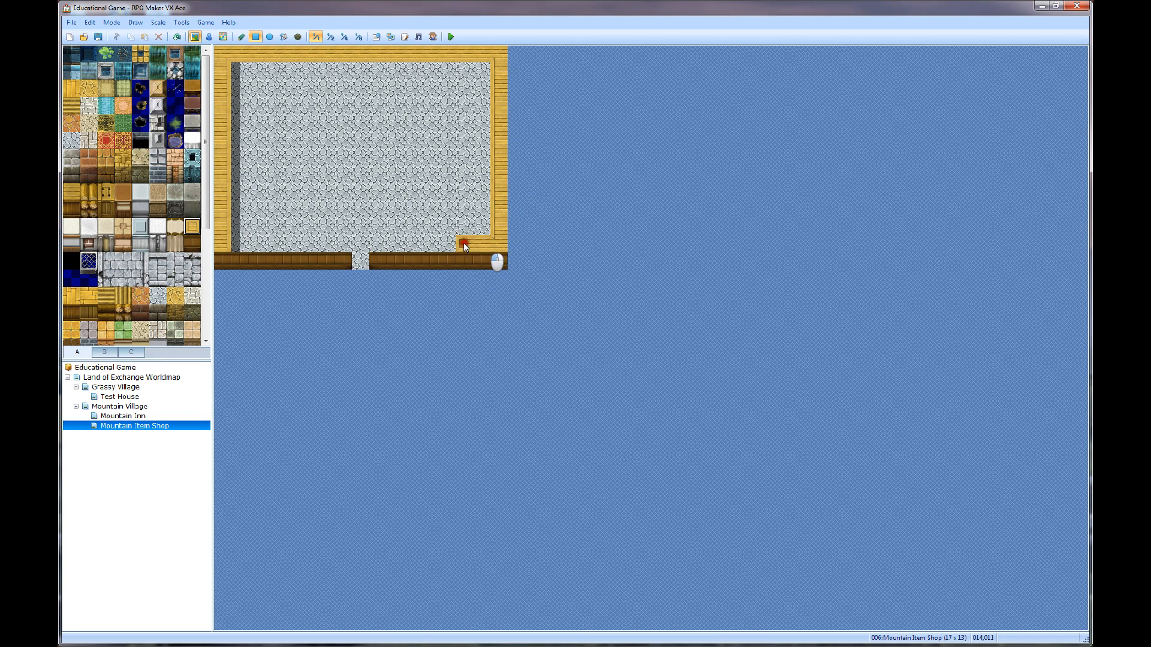
left_click_drag(464, 243, 266, 245)
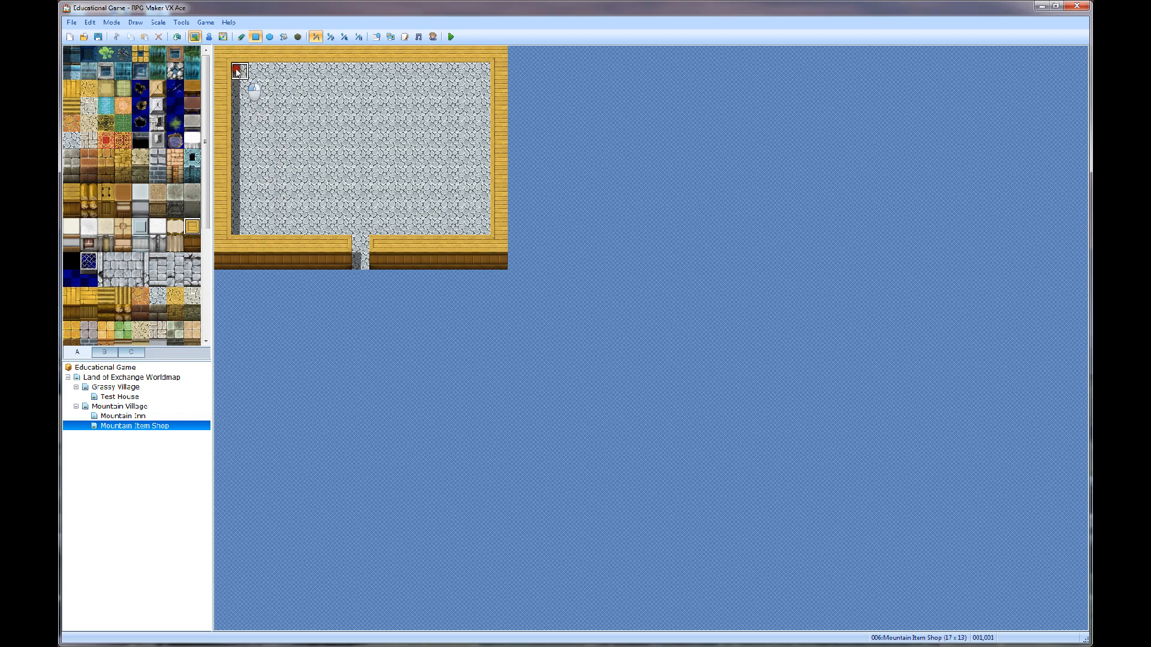
Paint a row of dark wood wall tiles directly beneath the upper border, spanning the room's full inner width
left_click(192, 243)
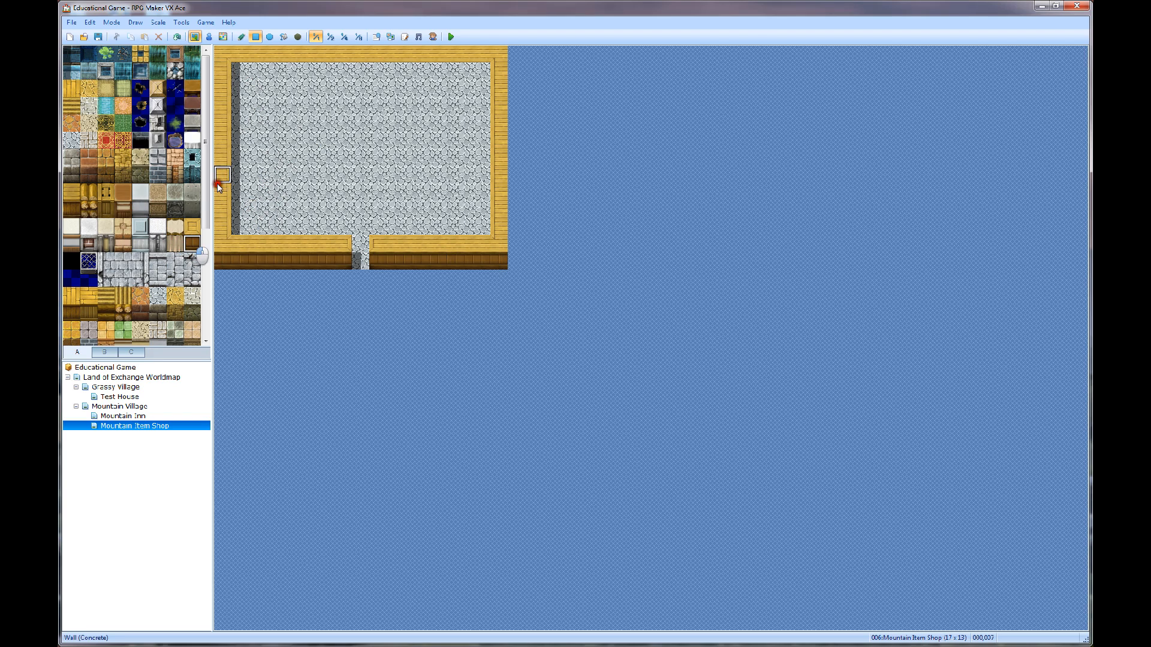
left_click(239, 70)
left_click_drag(240, 70, 483, 73)
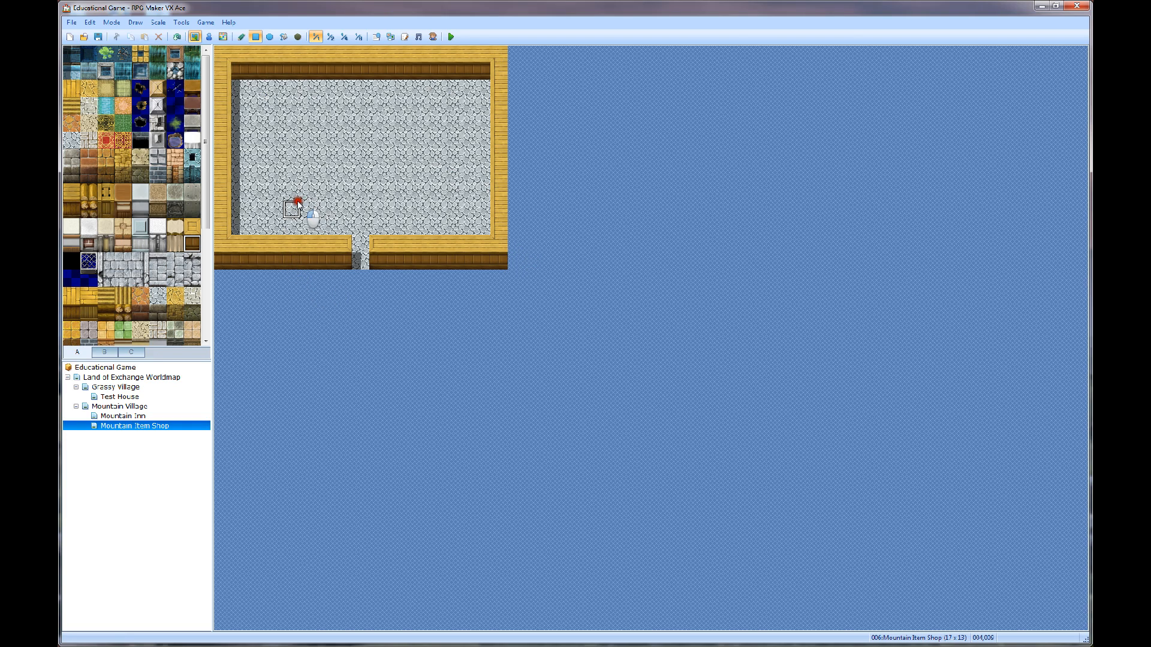
Check the Mountain Inn's layout and paint two vertical yellow wall-top partitions, seven tiles long, down from the shop's upper border
left_click(128, 416)
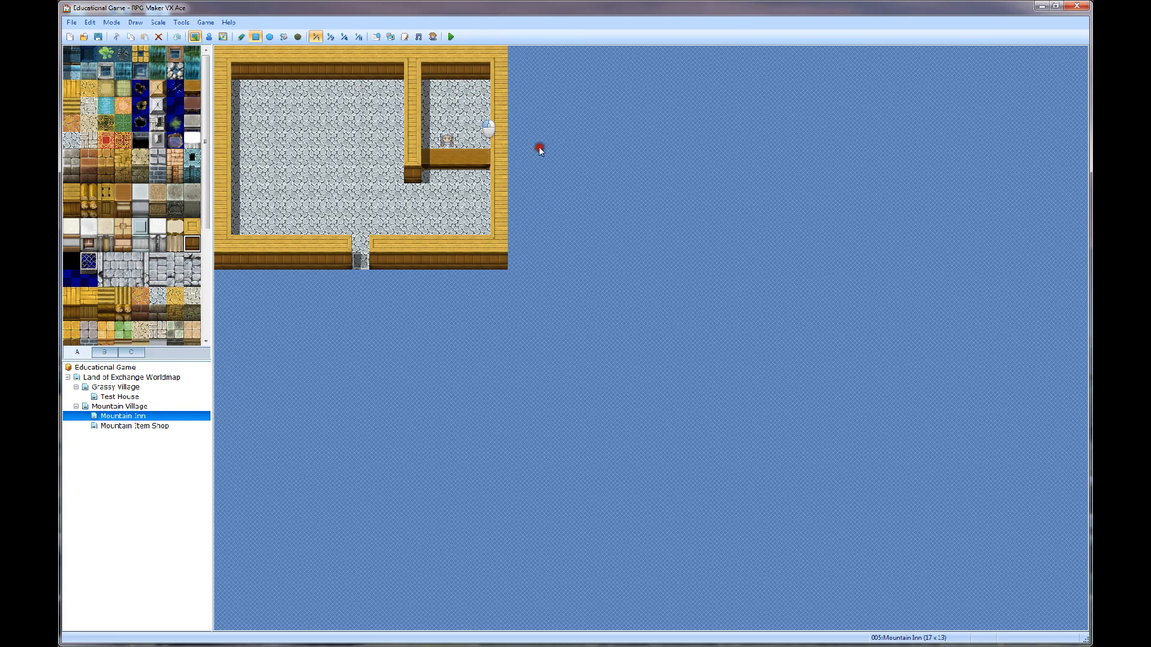
left_click(121, 426)
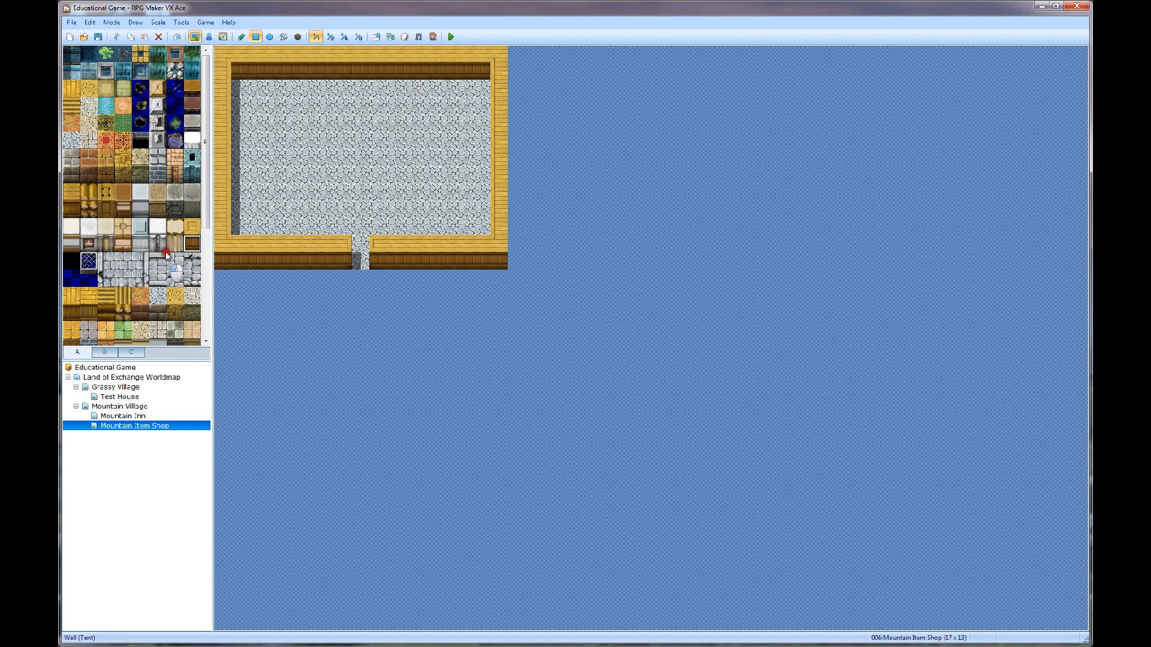
left_click(408, 85)
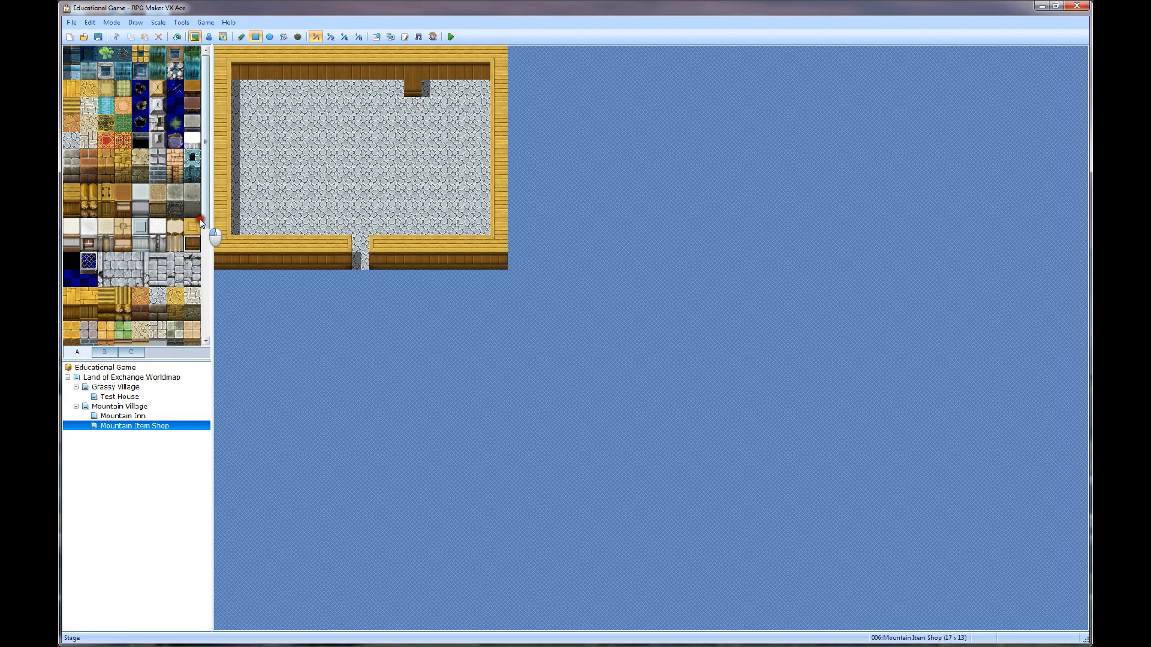
left_click(195, 226)
left_click(410, 84)
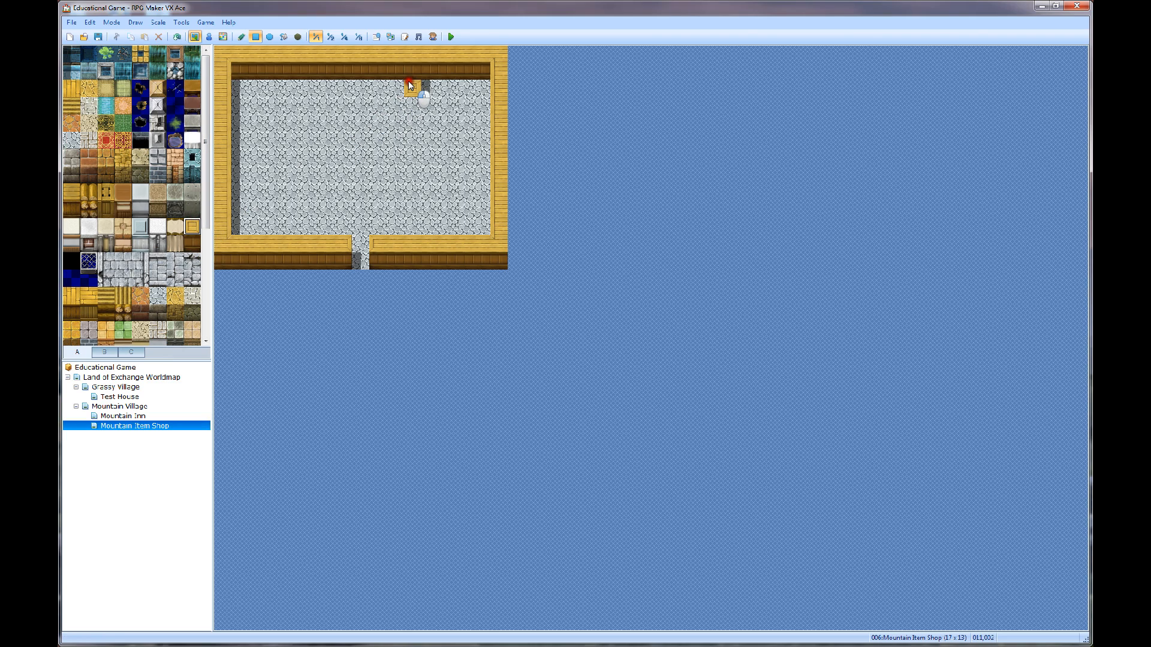
left_click_drag(408, 71, 411, 177)
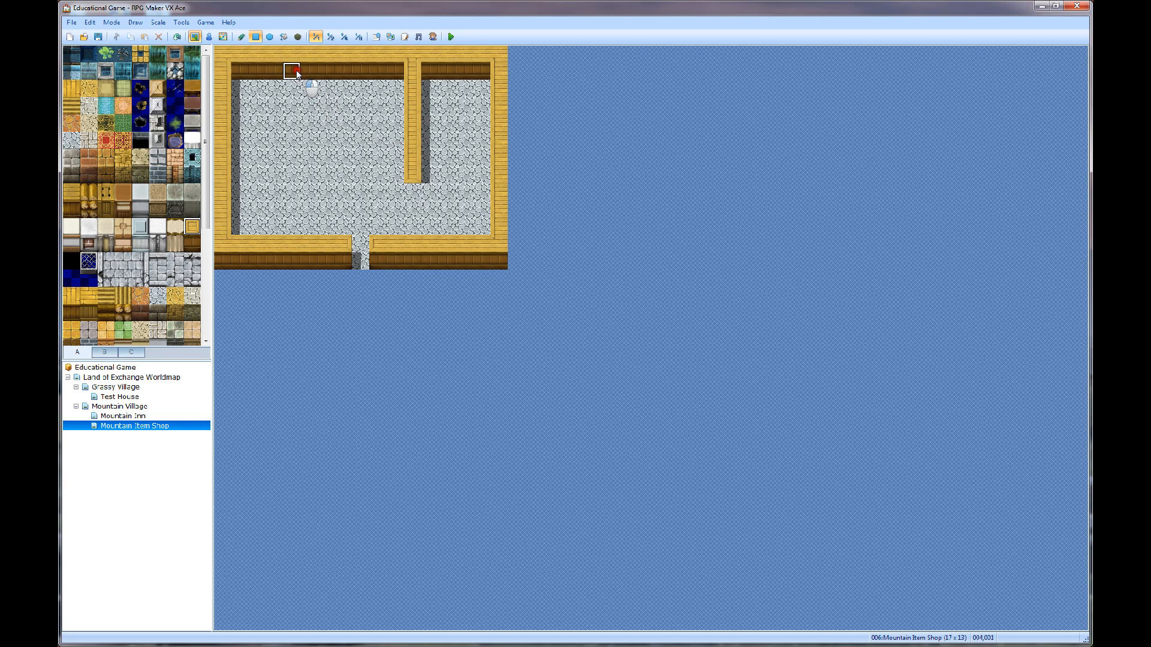
left_click_drag(333, 68, 332, 154)
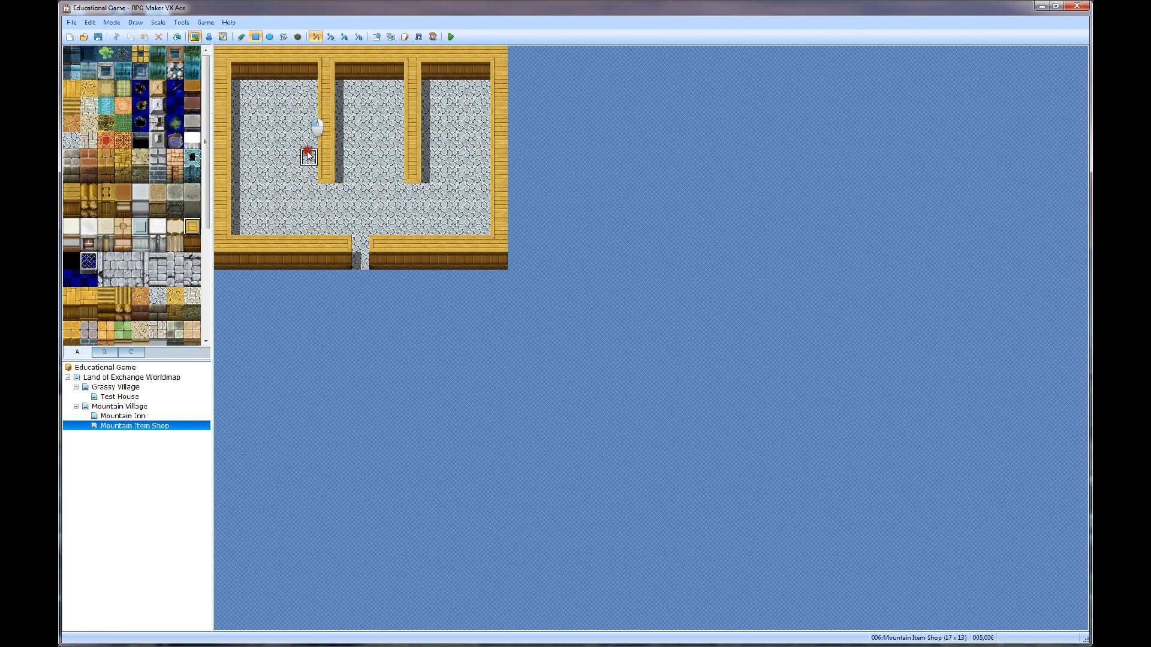
Cap the lower ends of both shop partitions with dark wood wall tiles and compare the result with the Mountain Inn
left_click(192, 246)
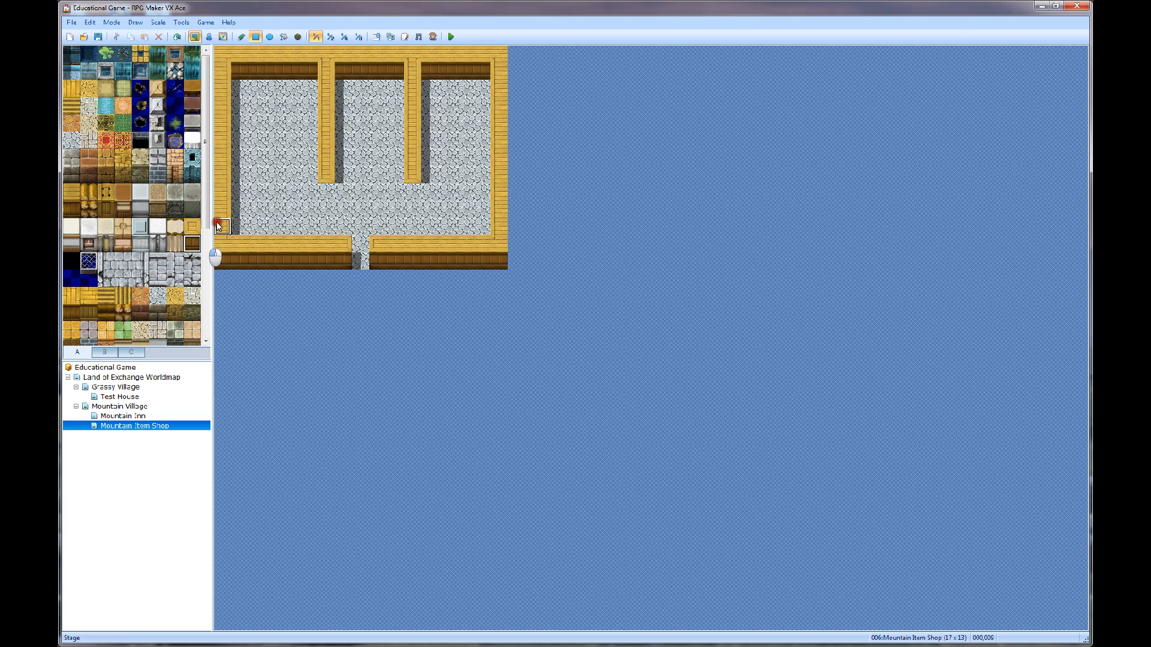
left_click(326, 192)
left_click(412, 190)
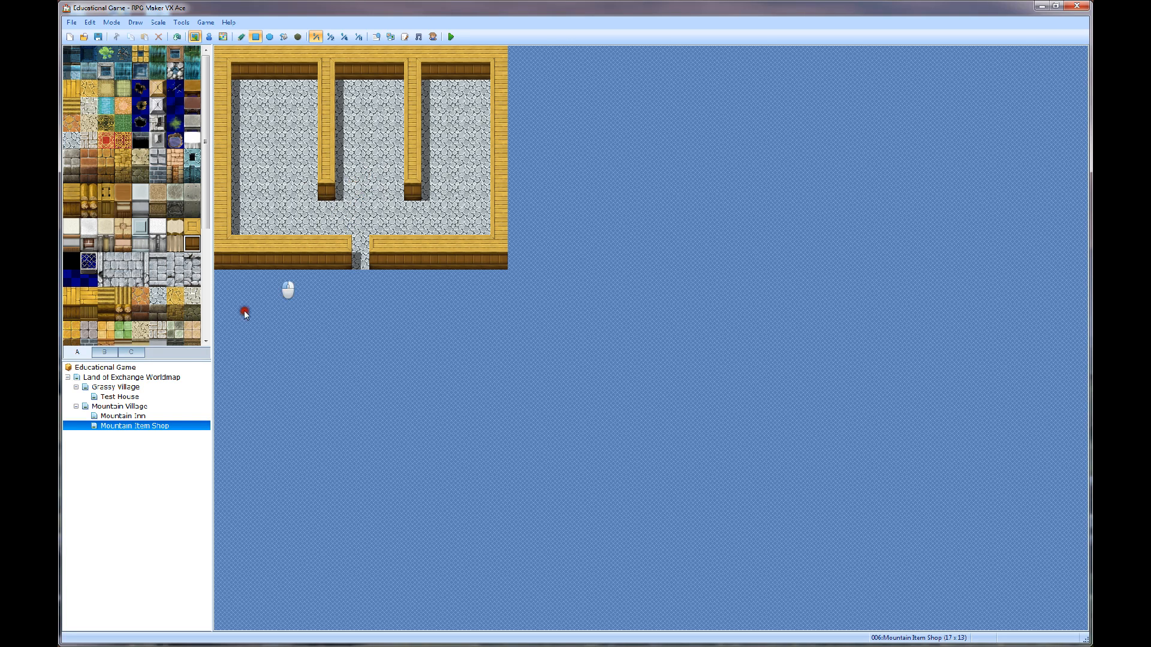
left_click(124, 415)
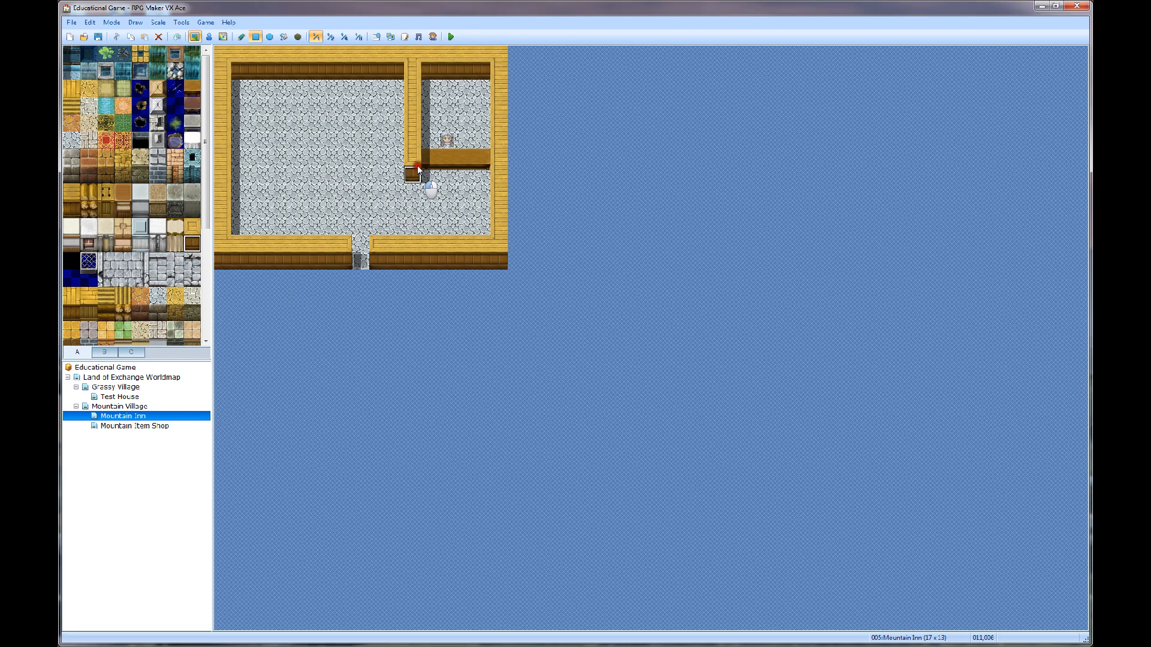
left_click(140, 426)
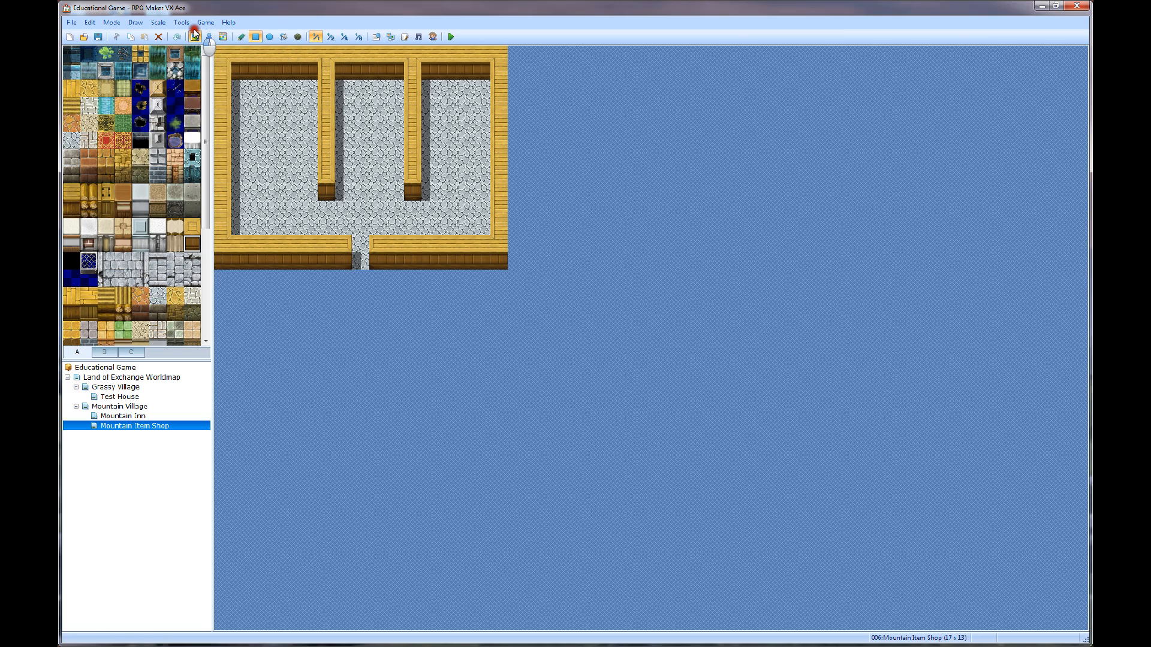
Switch to event editing and create an event named "Mnt Itm Seller" on the floor between the two partitions, at tile 009,007
left_click(207, 38)
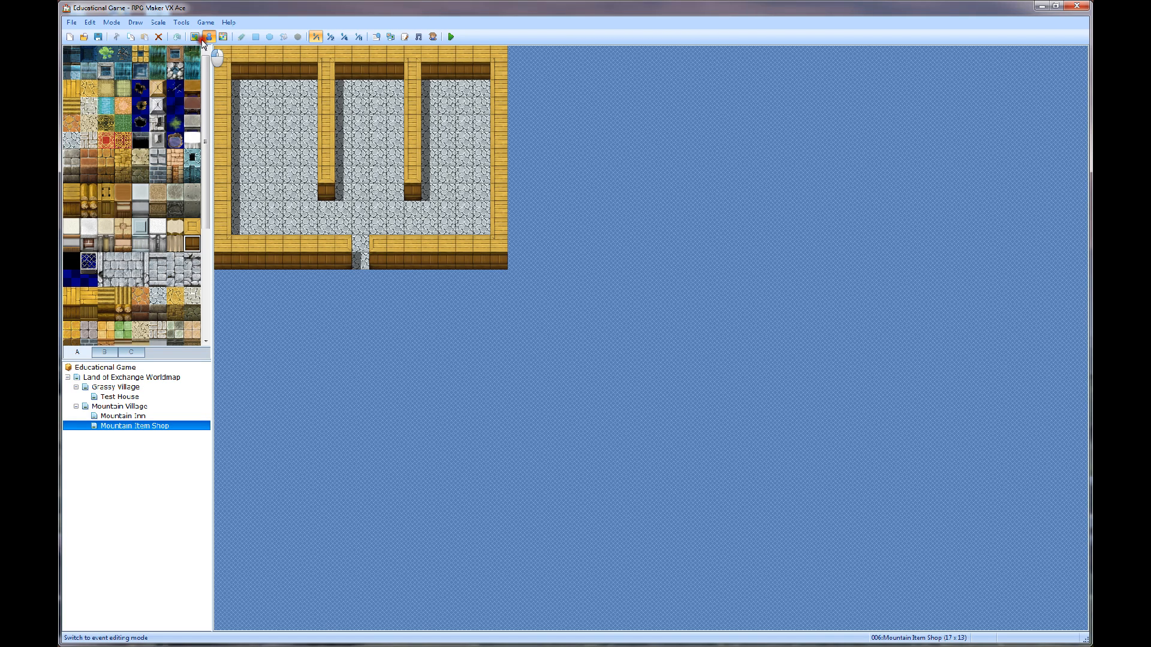
left_click(208, 37)
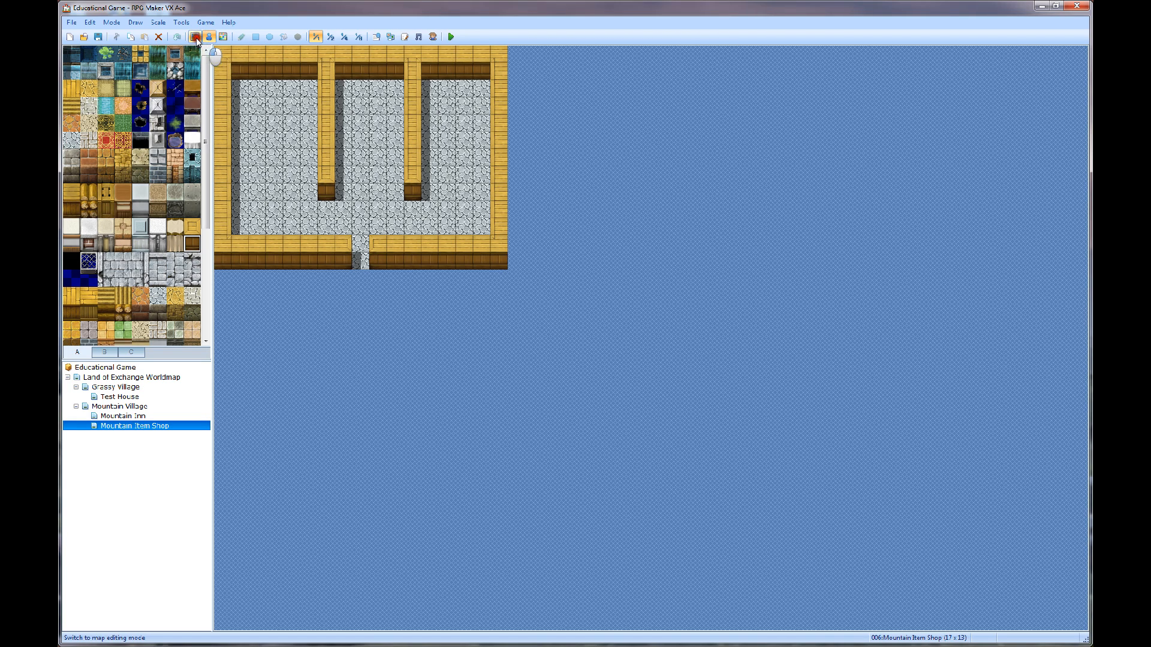
left_click(378, 175)
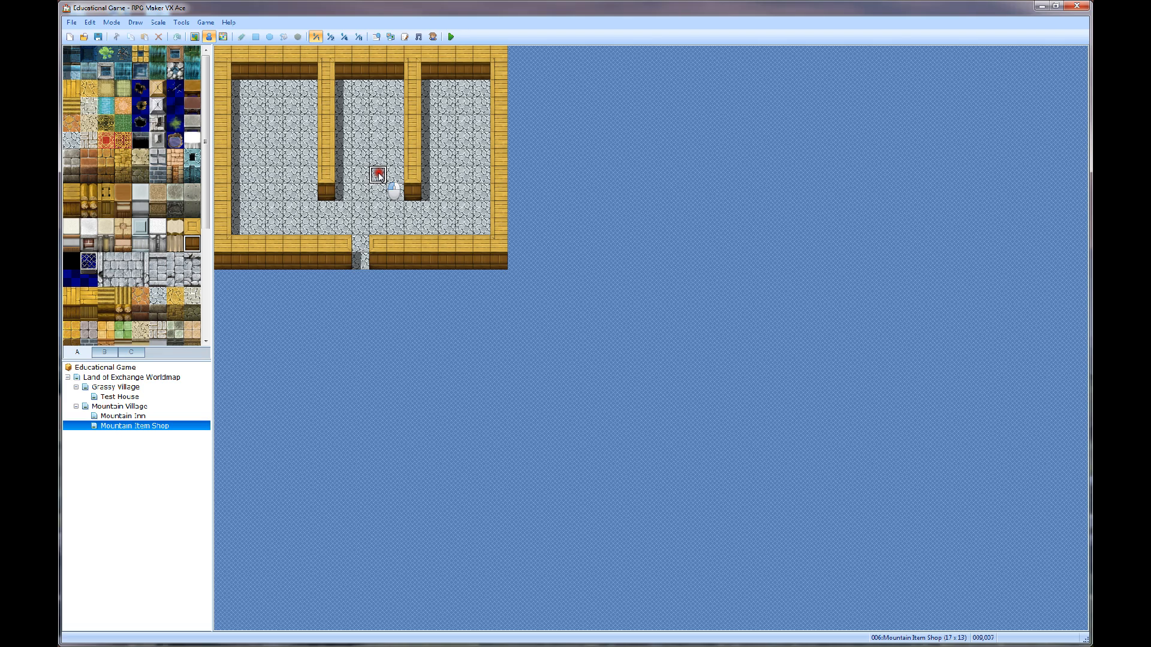
right_click(378, 174)
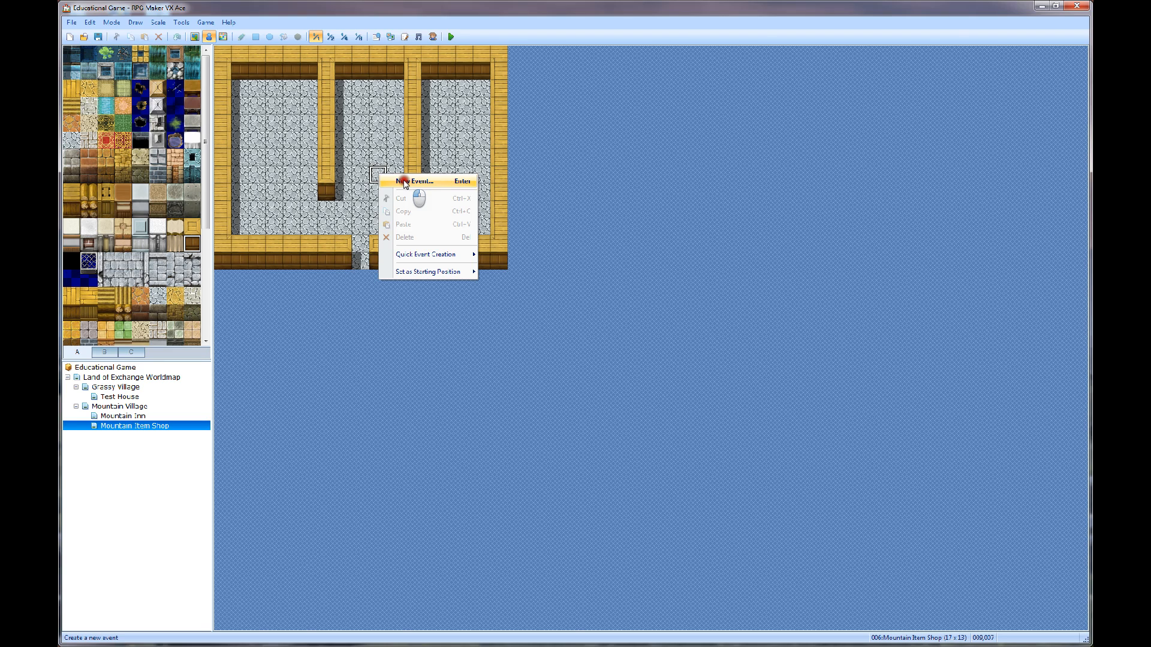
left_click(424, 256)
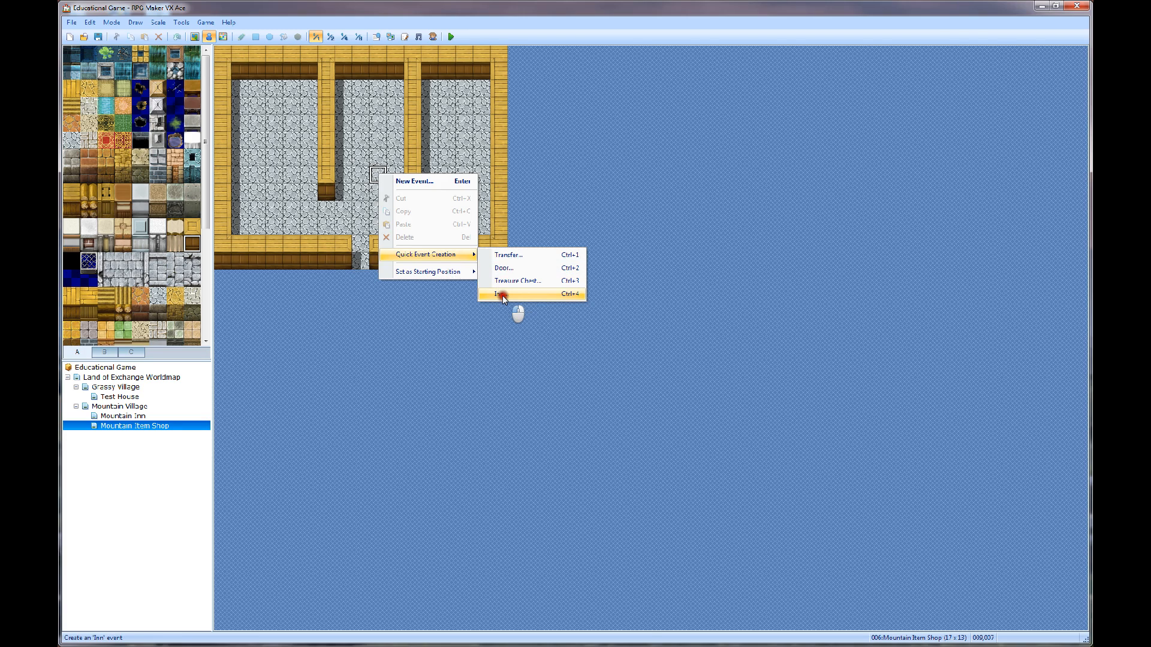
left_click(430, 182)
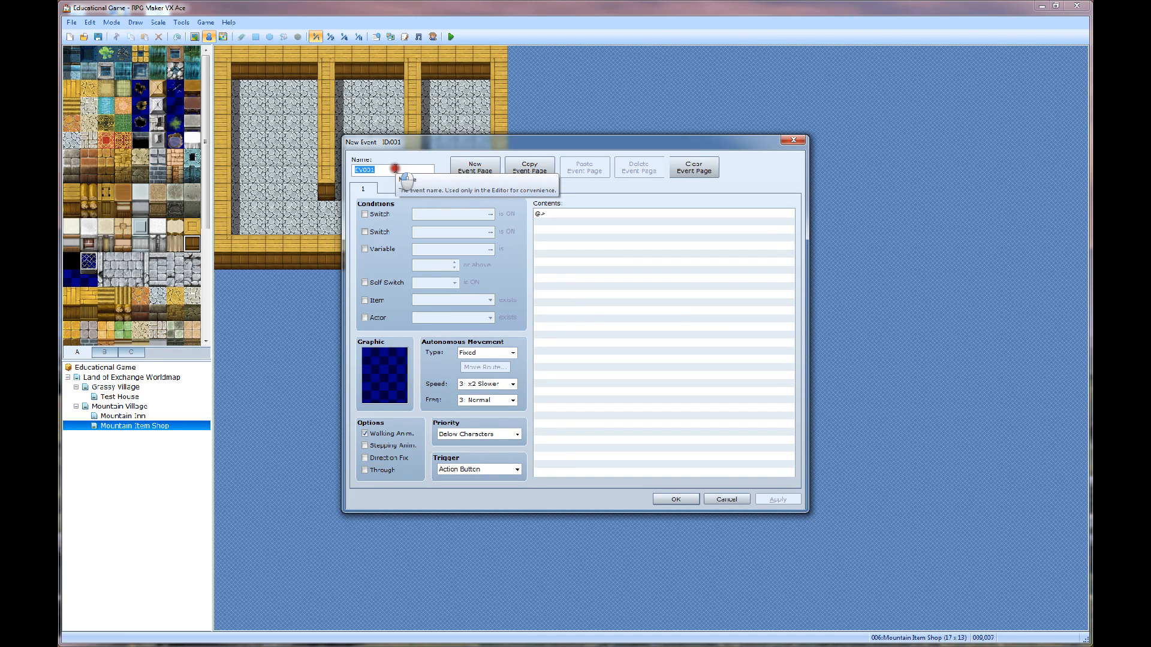
type("Mnt Itm Seller")
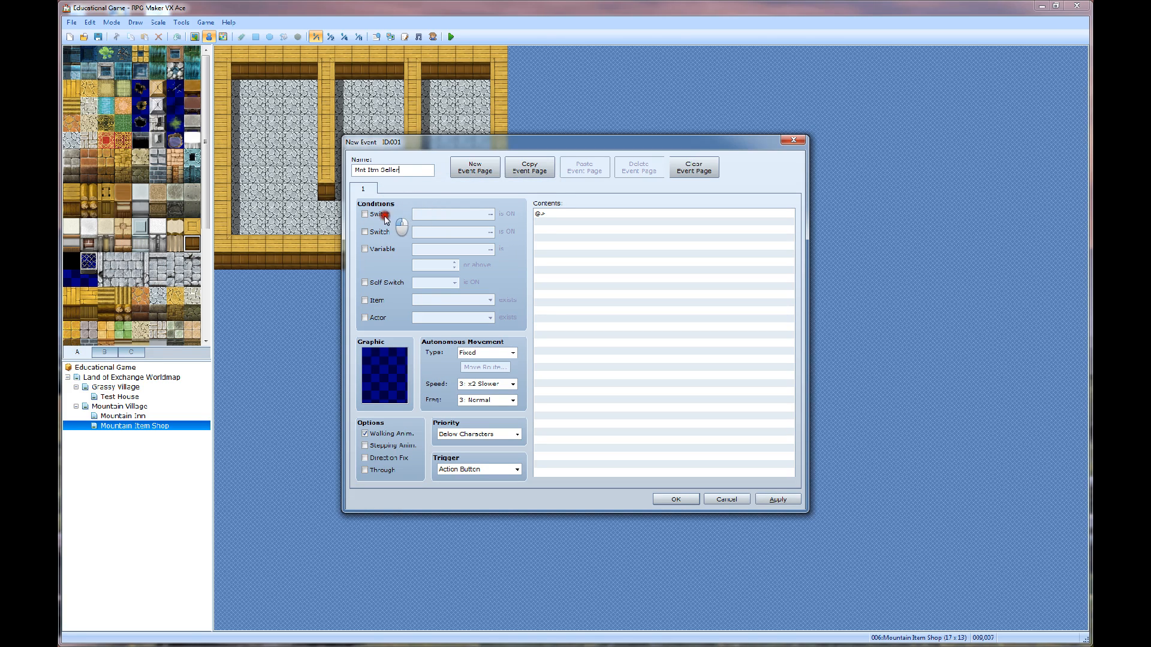
Open the seller event's graphic selection and examine the Actor, Animal, Behavior, Damage, Evil, Insane and Monster character sheets
double_click(379, 373)
scroll(451, 307, "down", 2)
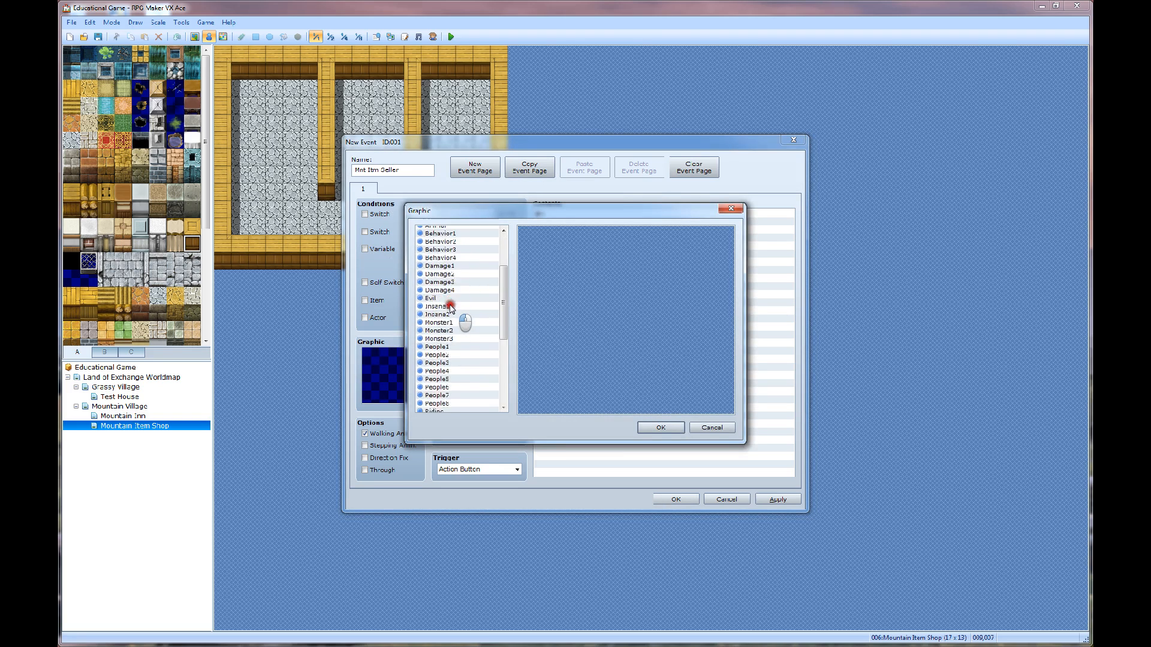
scroll(451, 307, "up", 3)
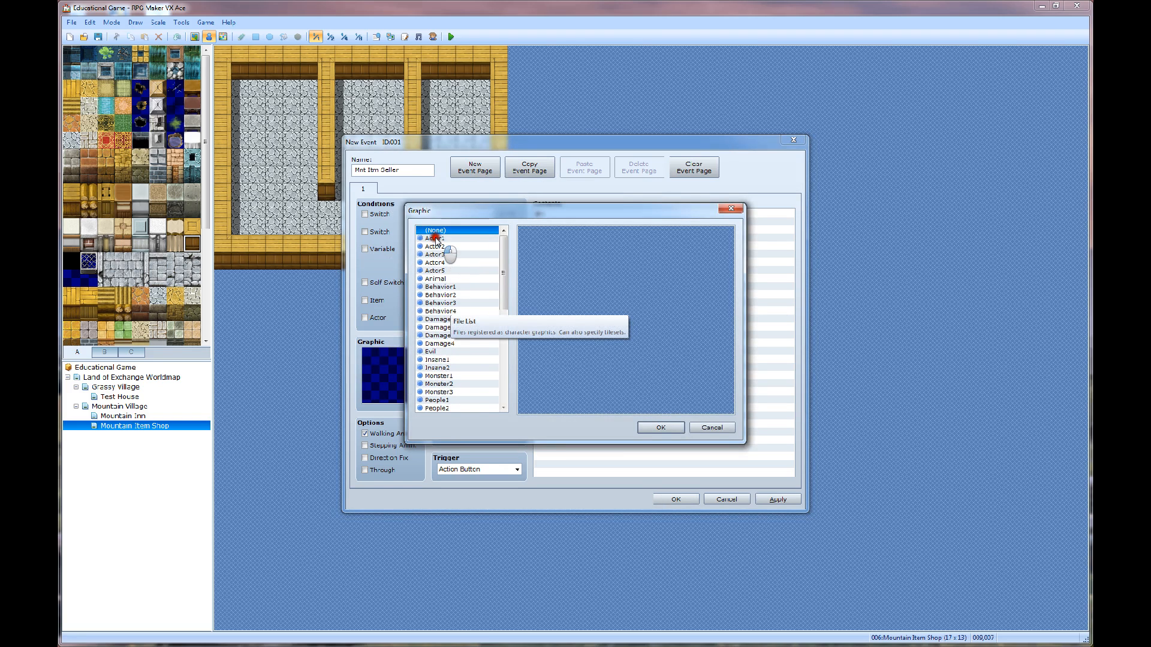
left_click(436, 239)
left_click(436, 247)
left_click(434, 263)
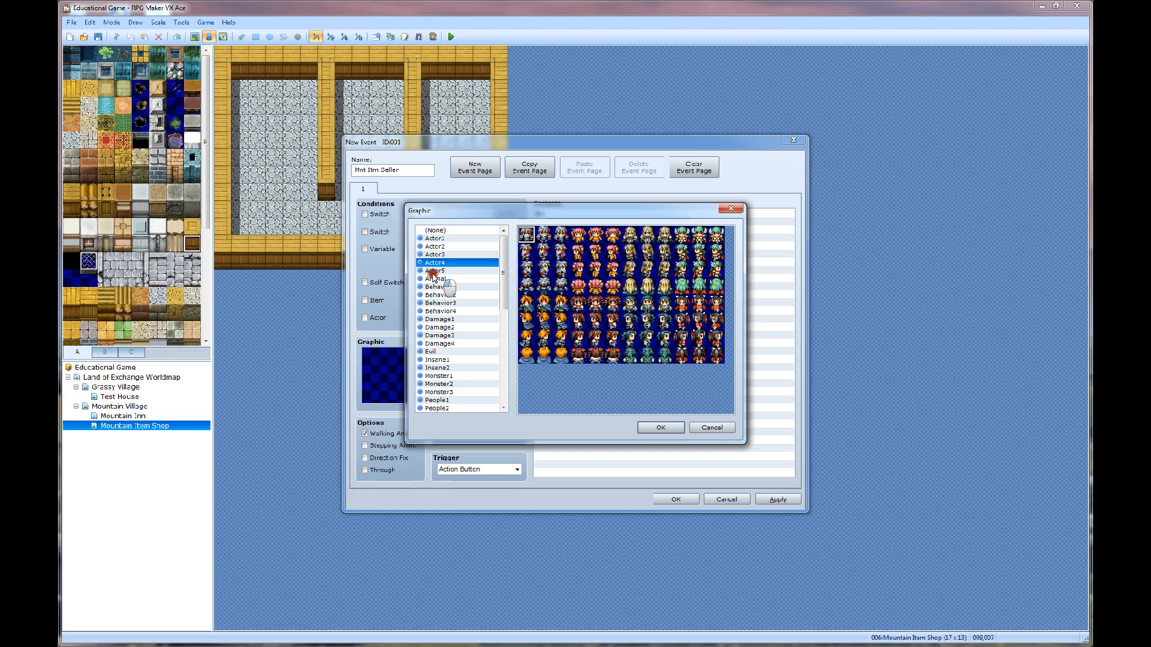
left_click(433, 279)
left_click(432, 287)
left_click(432, 311)
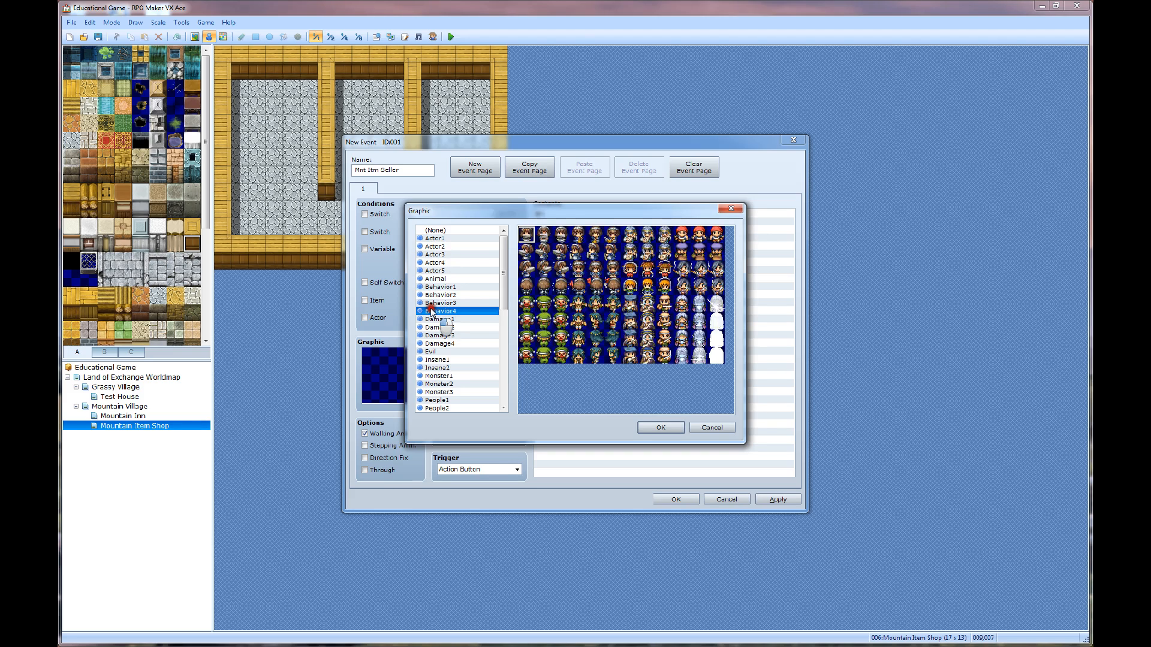
left_click(432, 327)
left_click(430, 352)
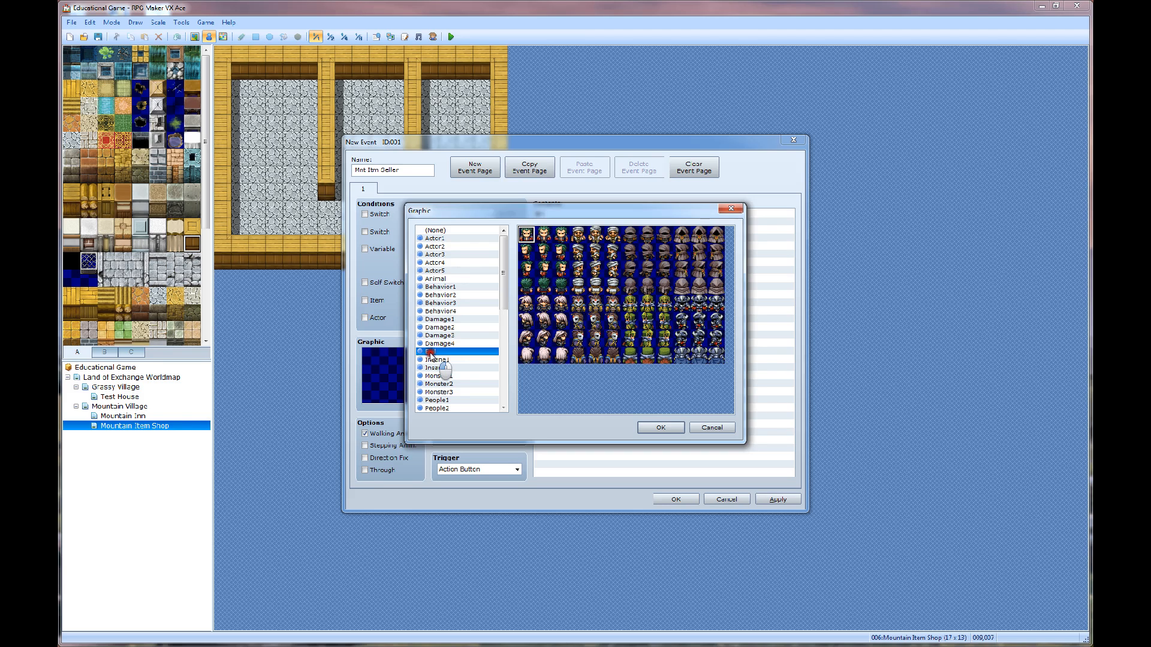
left_click(431, 368)
left_click(432, 375)
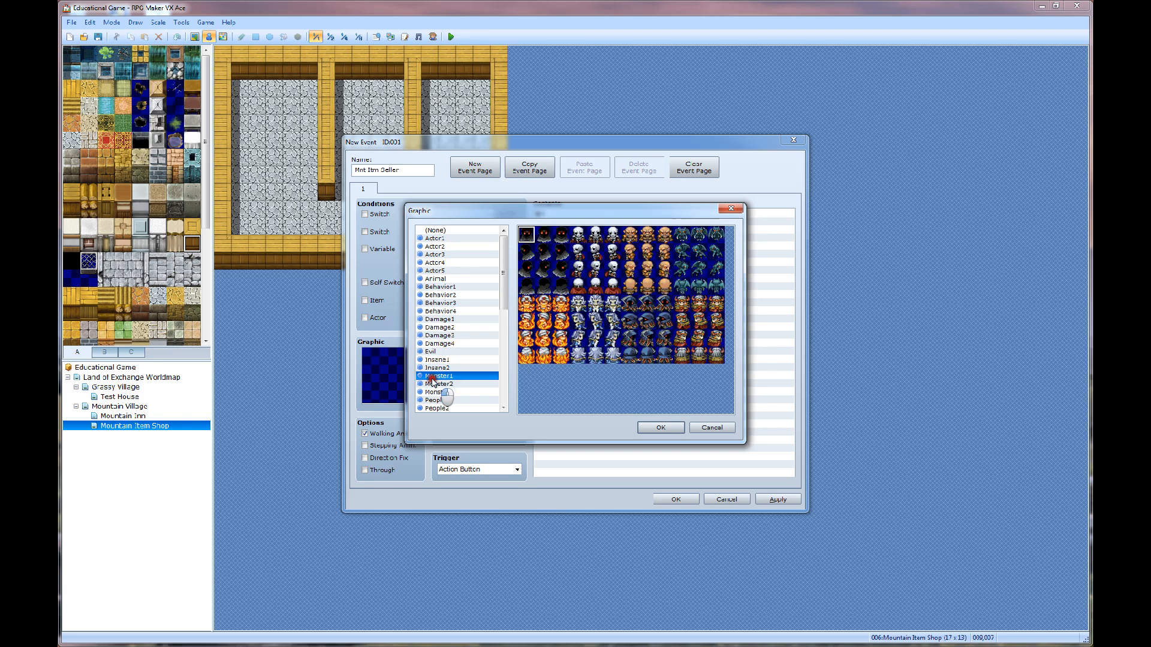
scroll(445, 344, "down", 1)
scroll(445, 344, "down", 8)
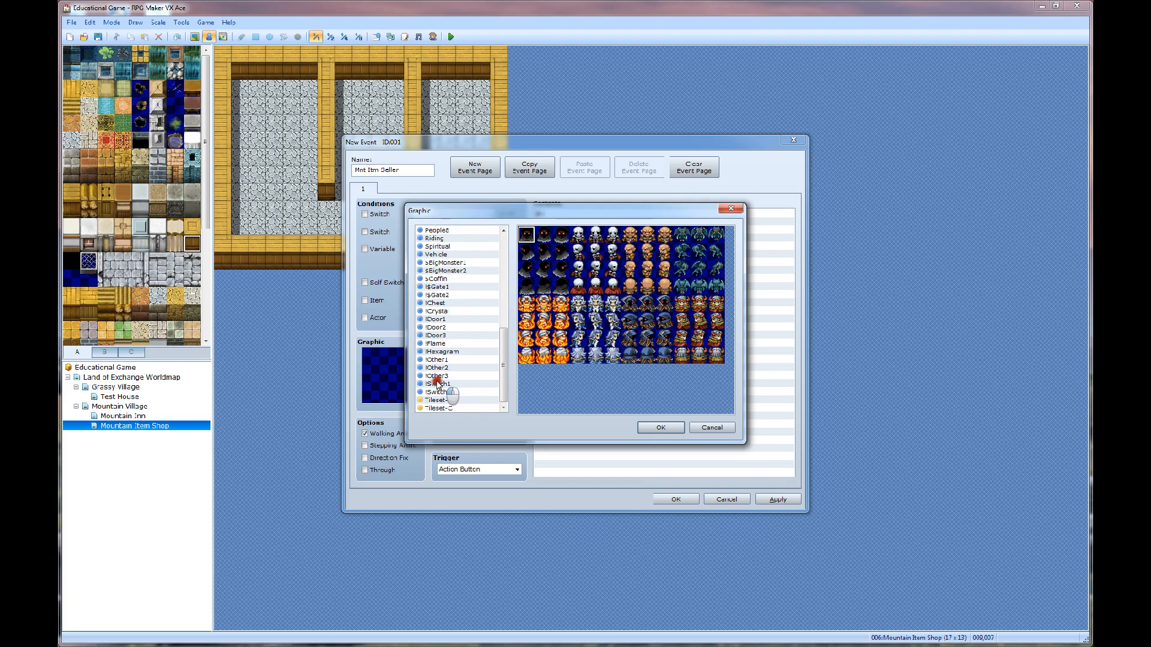
scroll(437, 384, "up", 4)
scroll(437, 372, "up", 1)
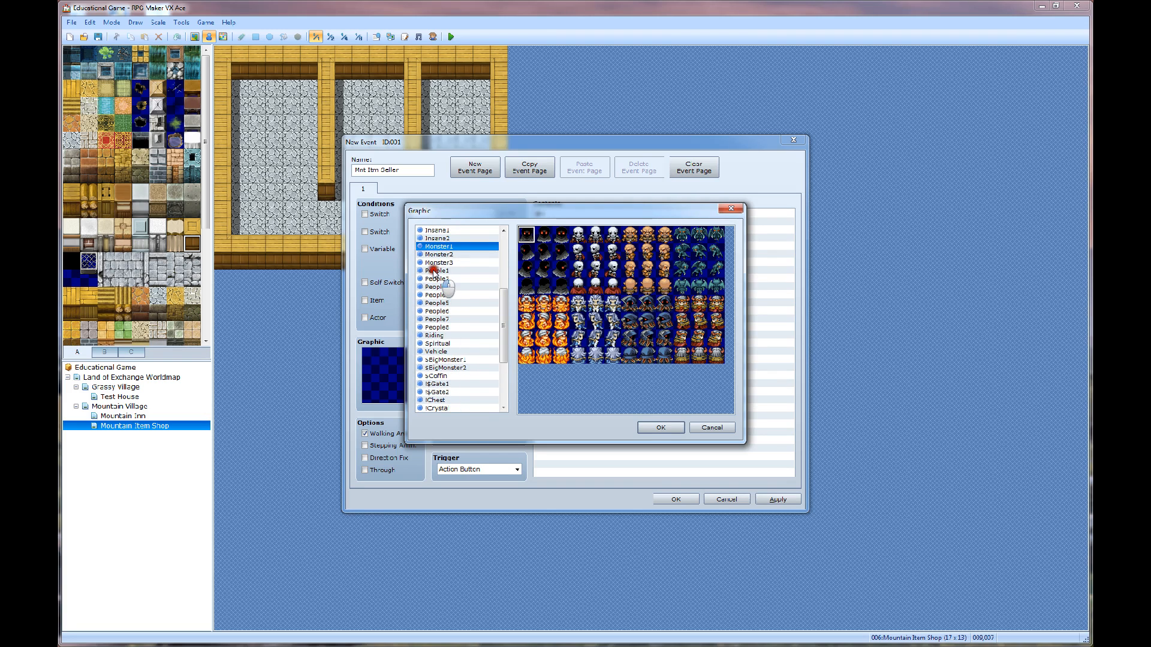
Examine the People character sheets up to People8 for a suitable shopkeeper
left_click(436, 271)
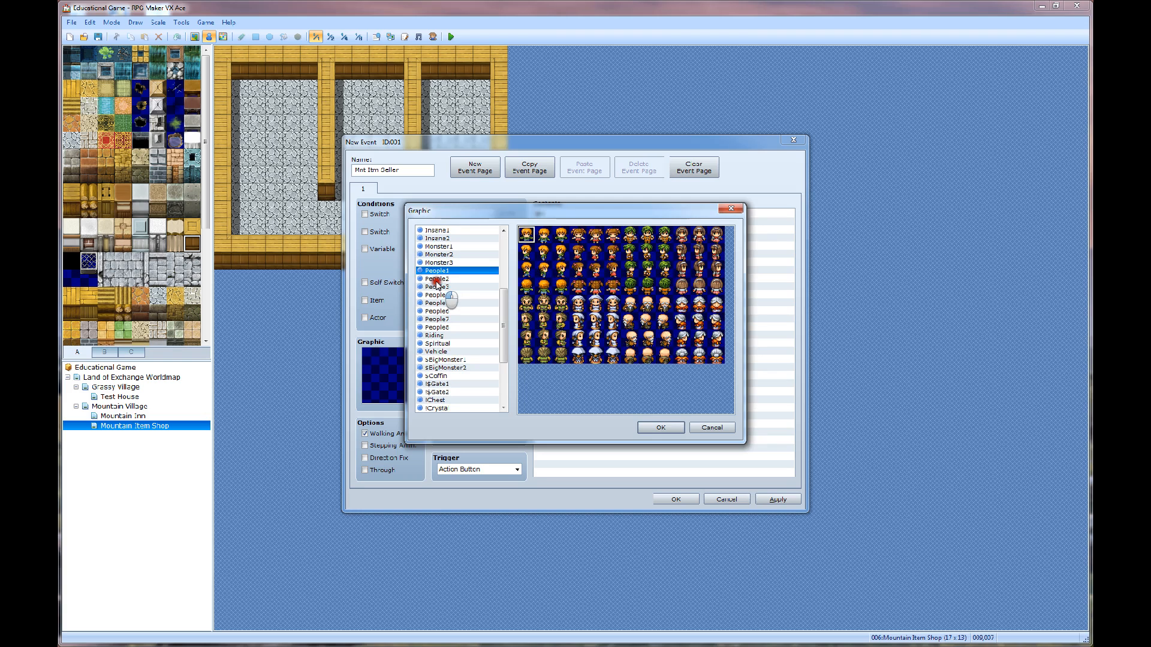
left_click(436, 279)
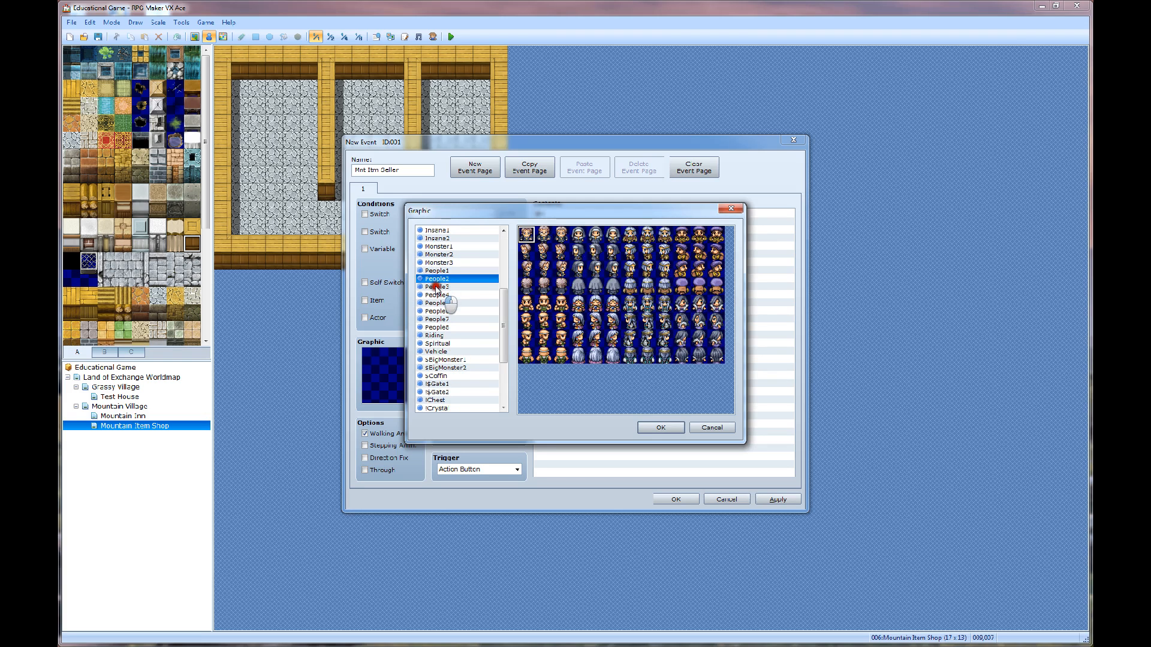
left_click(436, 287)
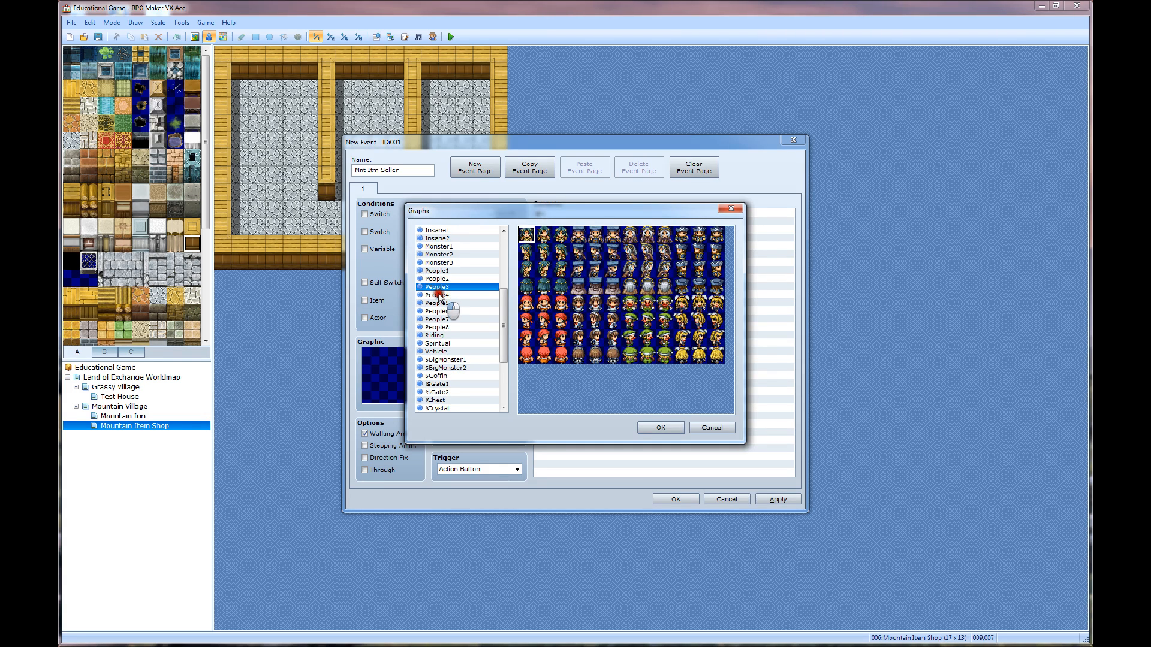
left_click(438, 295)
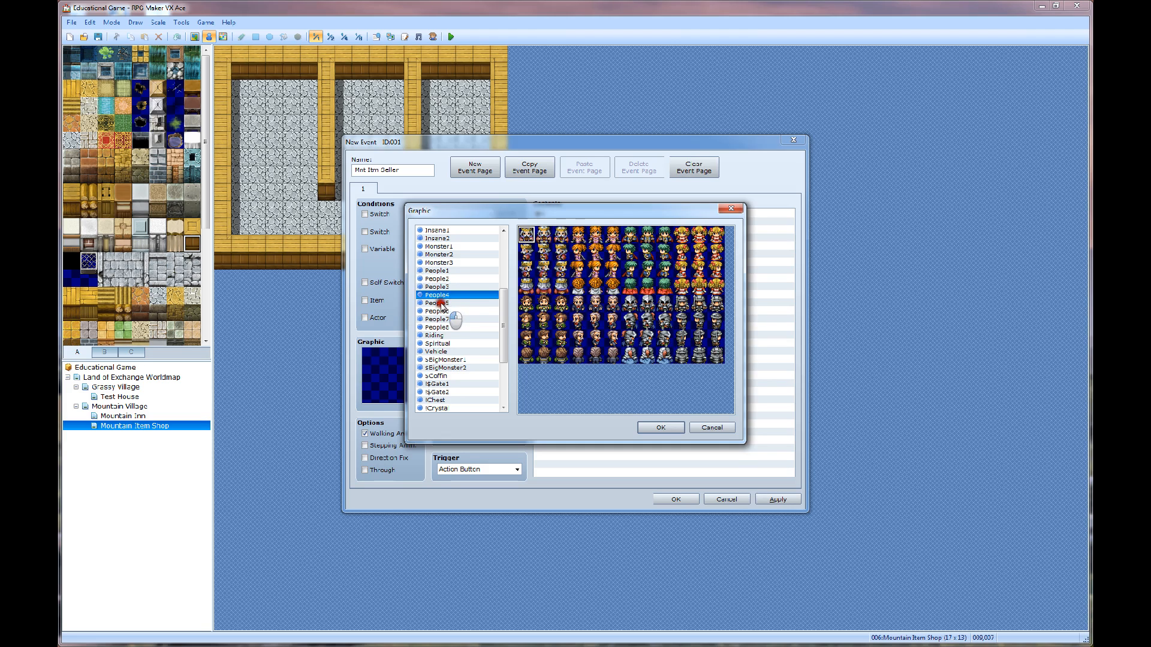
left_click(441, 311)
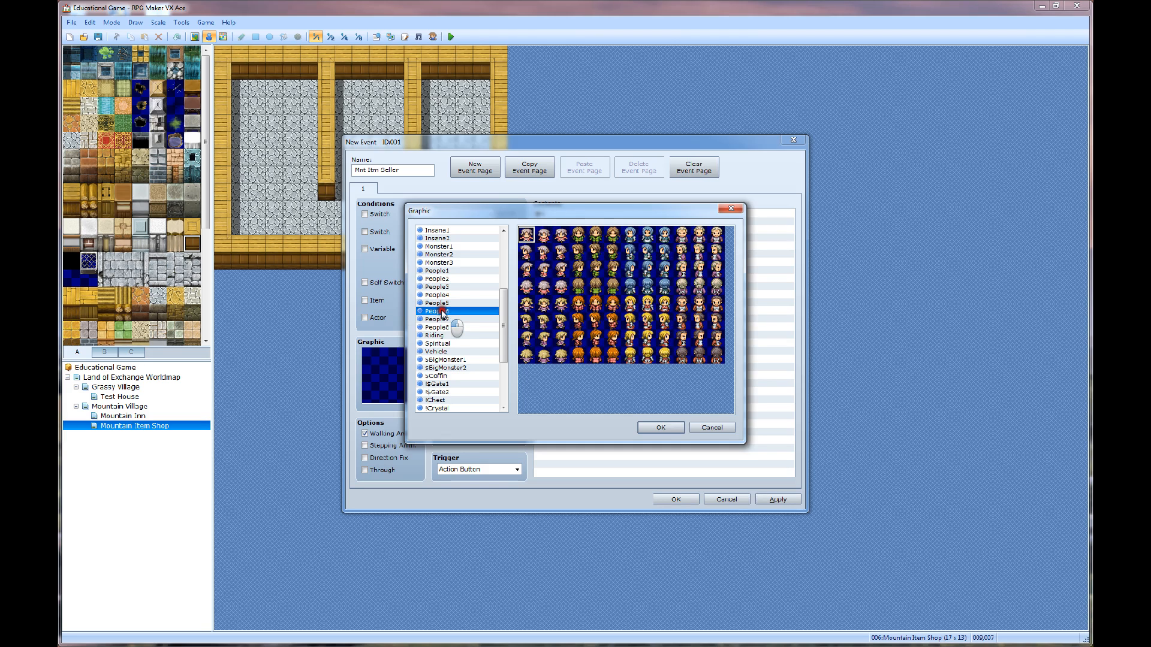
left_click(442, 319)
scroll(443, 324, "up", 6)
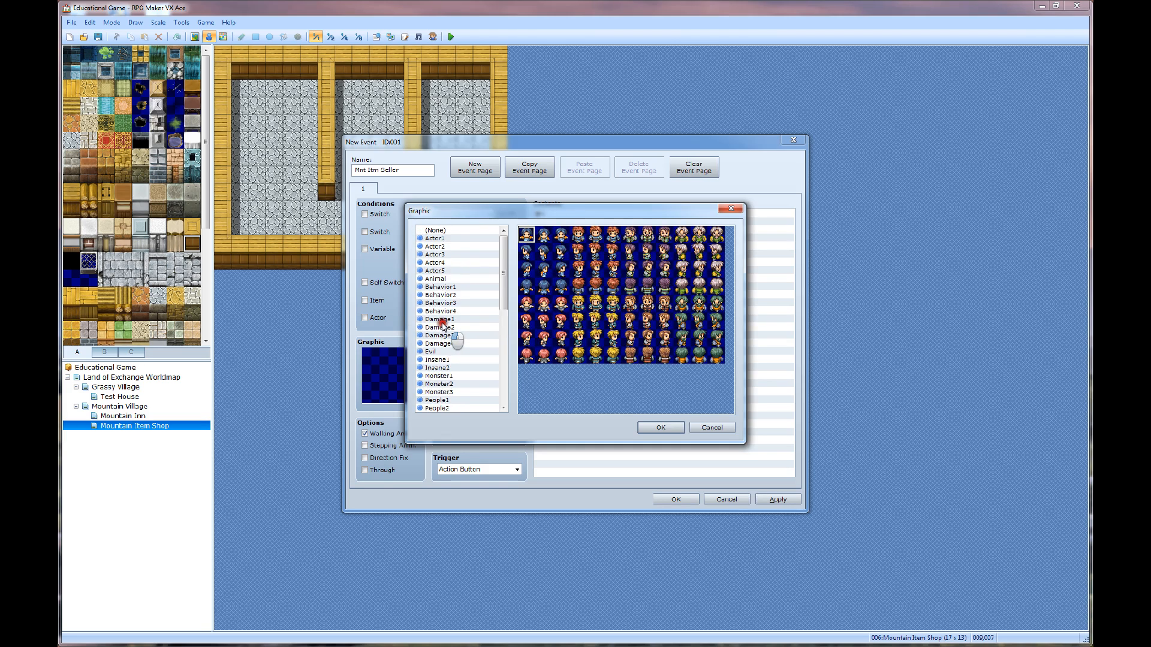
scroll(444, 326, "down", 5)
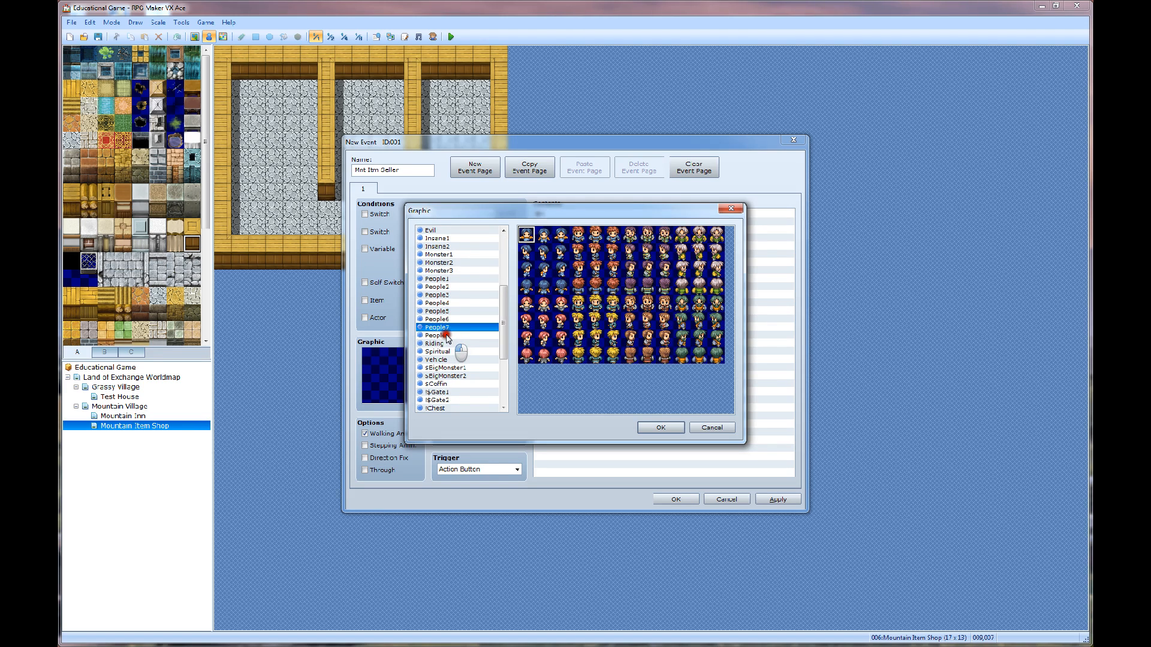
left_click(445, 336)
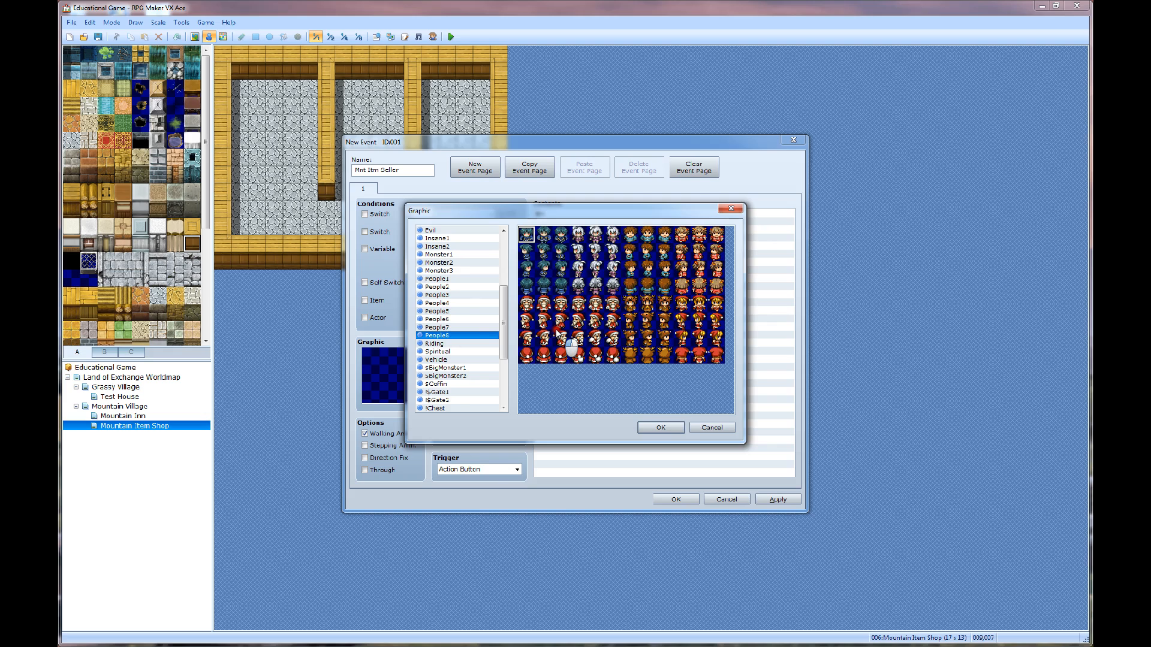
Set the event's graphic to the front-facing bald man from the People1 sheet, third character in its lower row
left_click(432, 279)
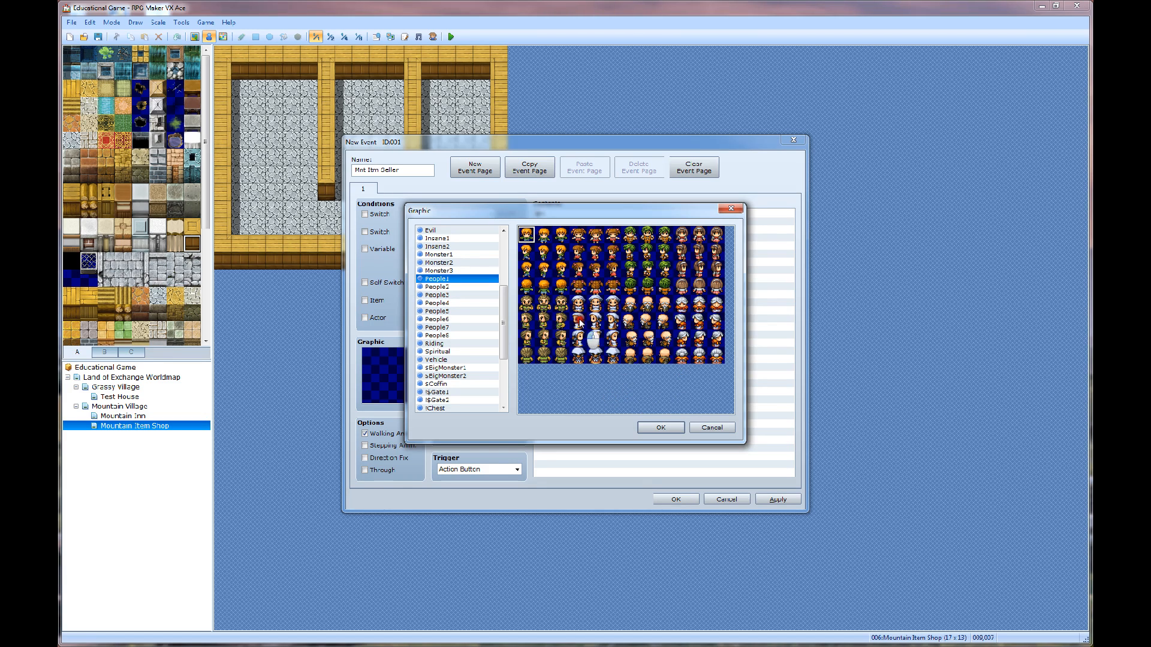
left_click(632, 305)
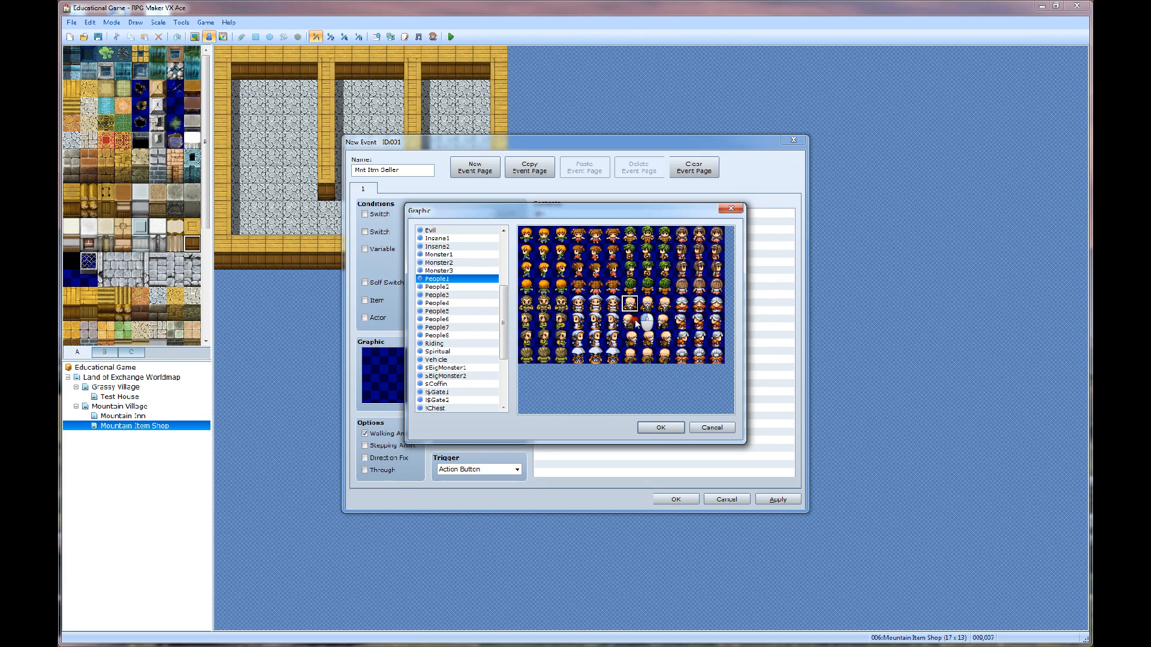
left_click(661, 427)
left_click(483, 421)
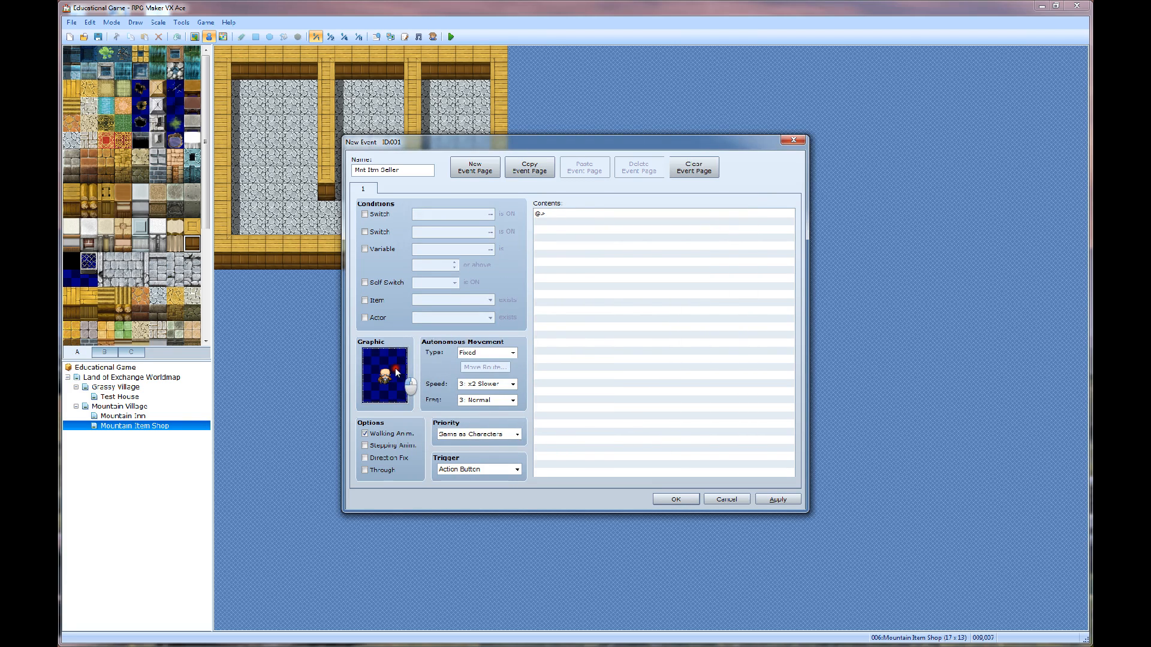
left_click(447, 384)
Examine the autonomous movement type and speed options available for the seller event
left_click(512, 352)
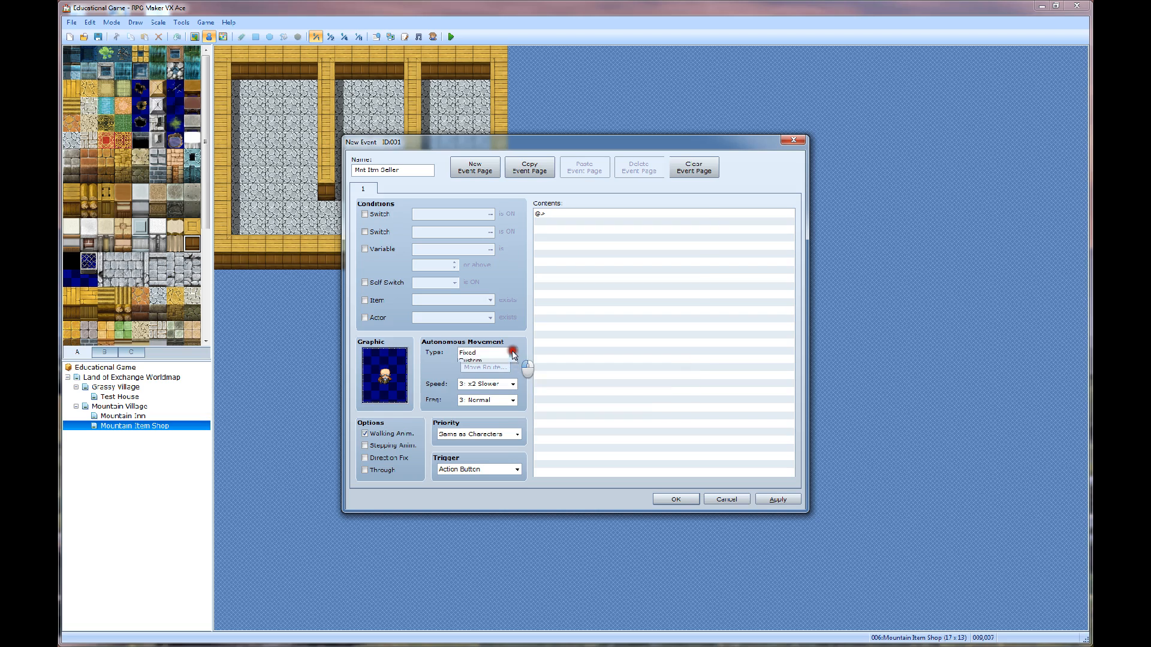
left_click(512, 353)
left_click(437, 348)
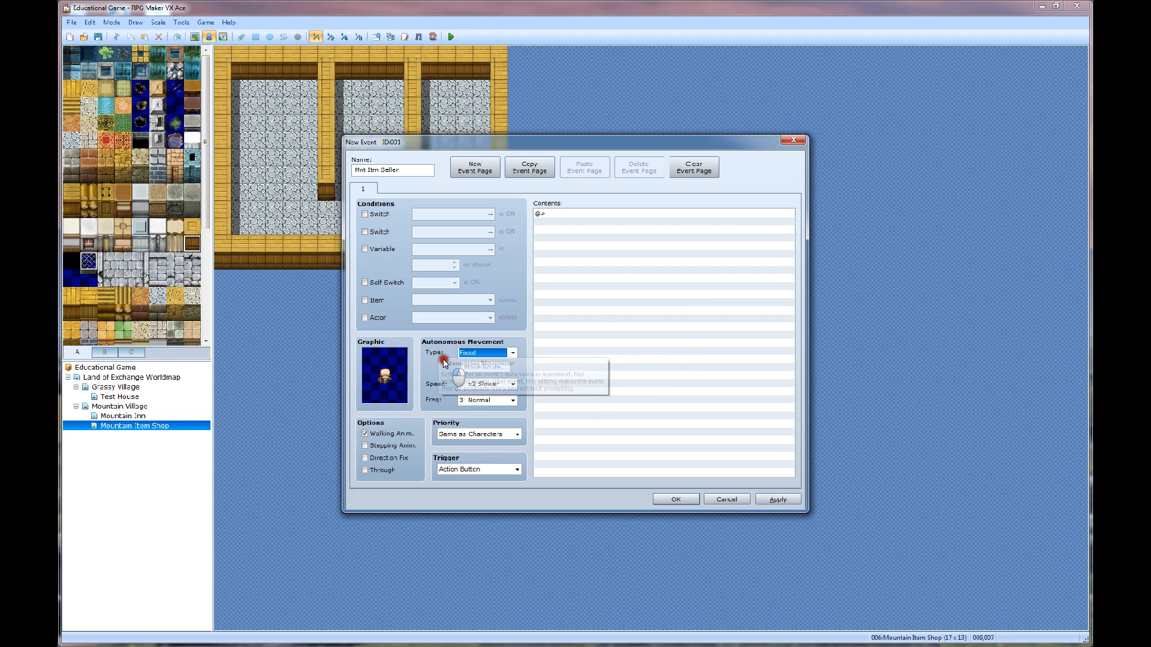
left_click(495, 354)
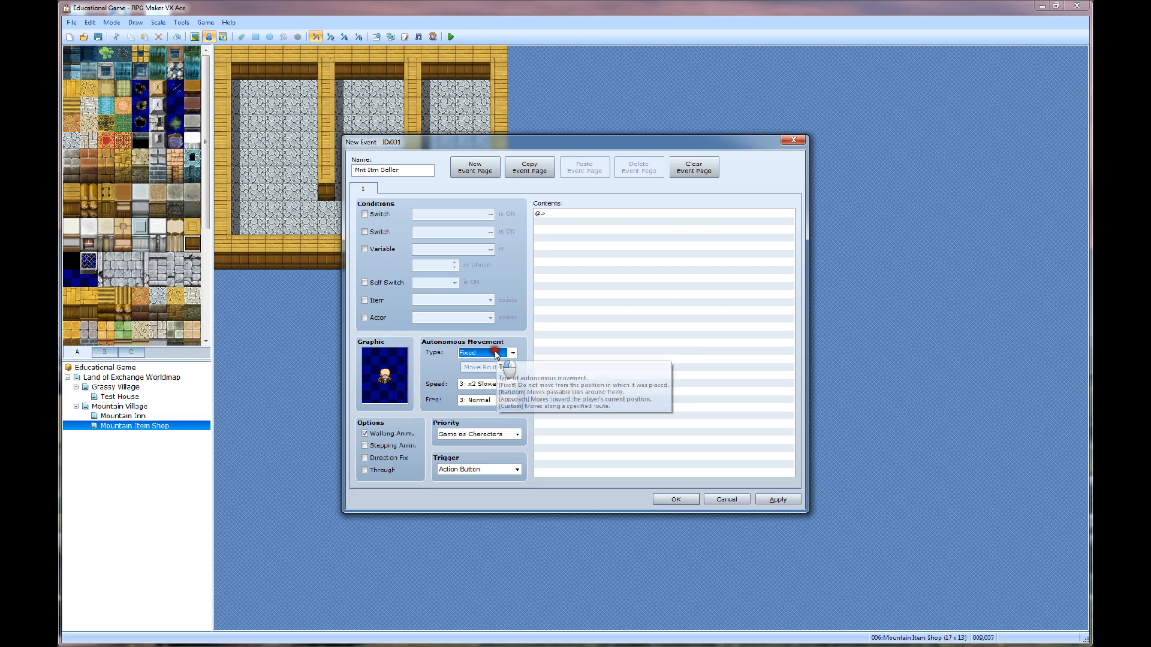
left_click(450, 367)
left_click(434, 369)
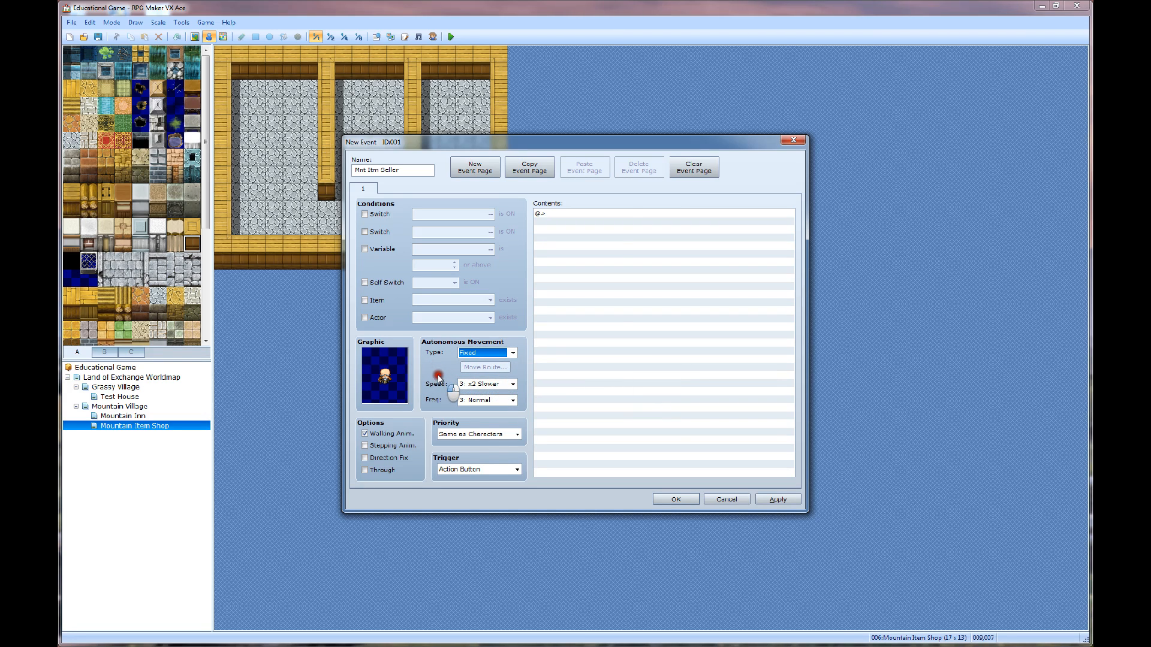
left_click(505, 353)
left_click(506, 352)
left_click(513, 385)
left_click(513, 385)
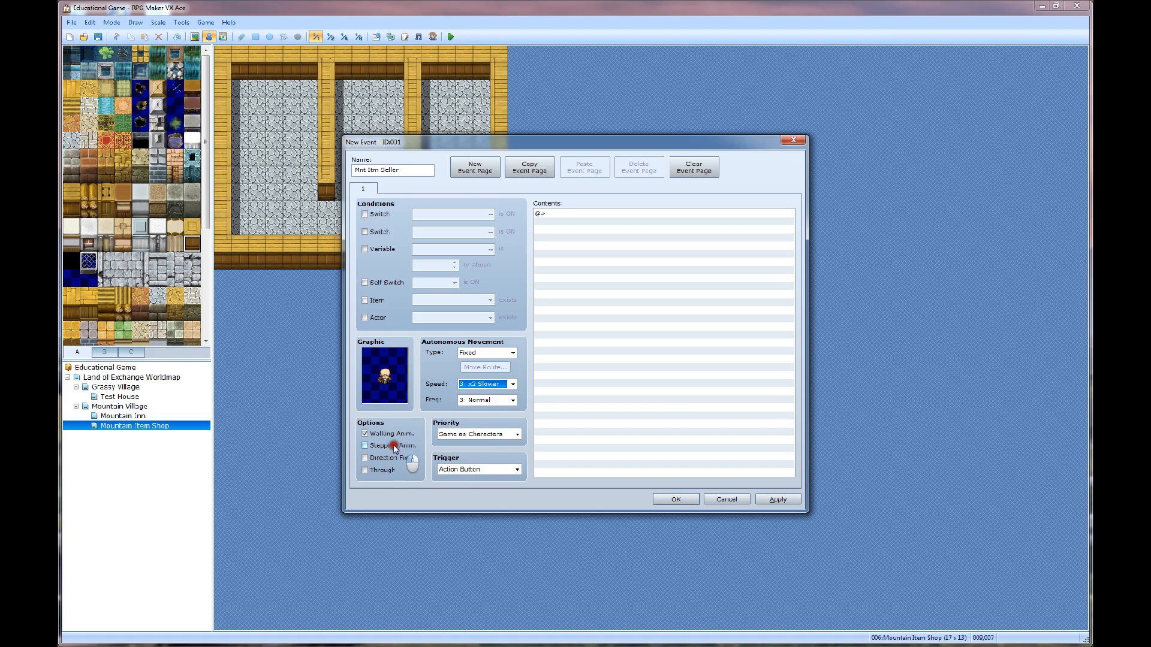
Try the Stepping Anim. option on the seller event and switch it back off
left_click(364, 445)
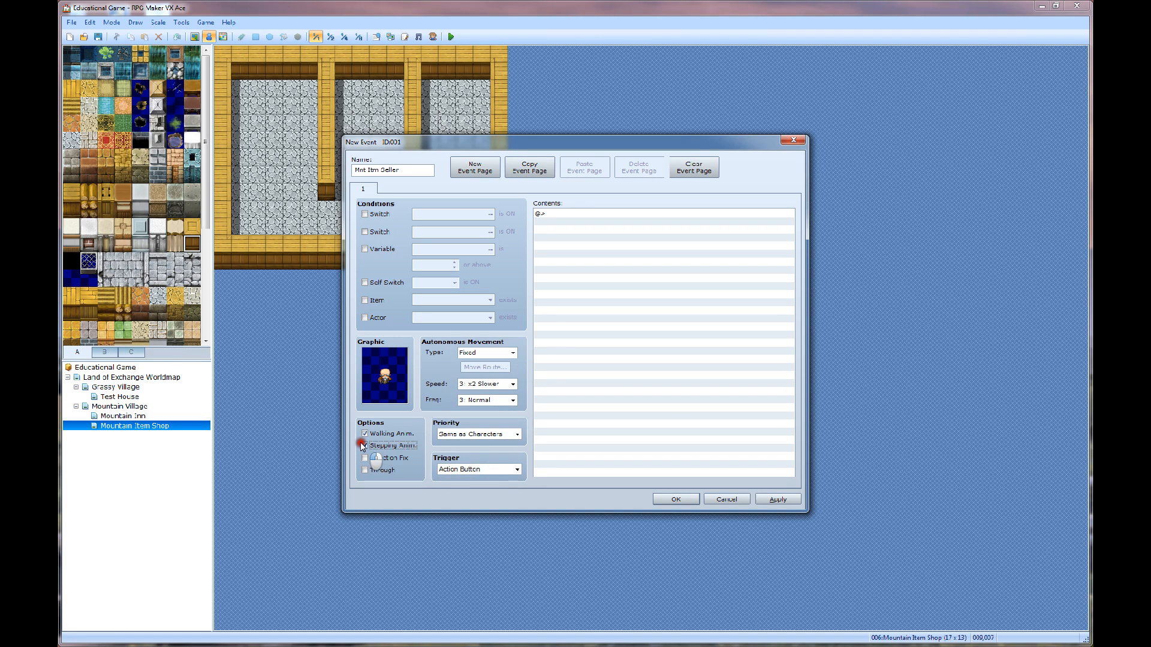
left_click(364, 446)
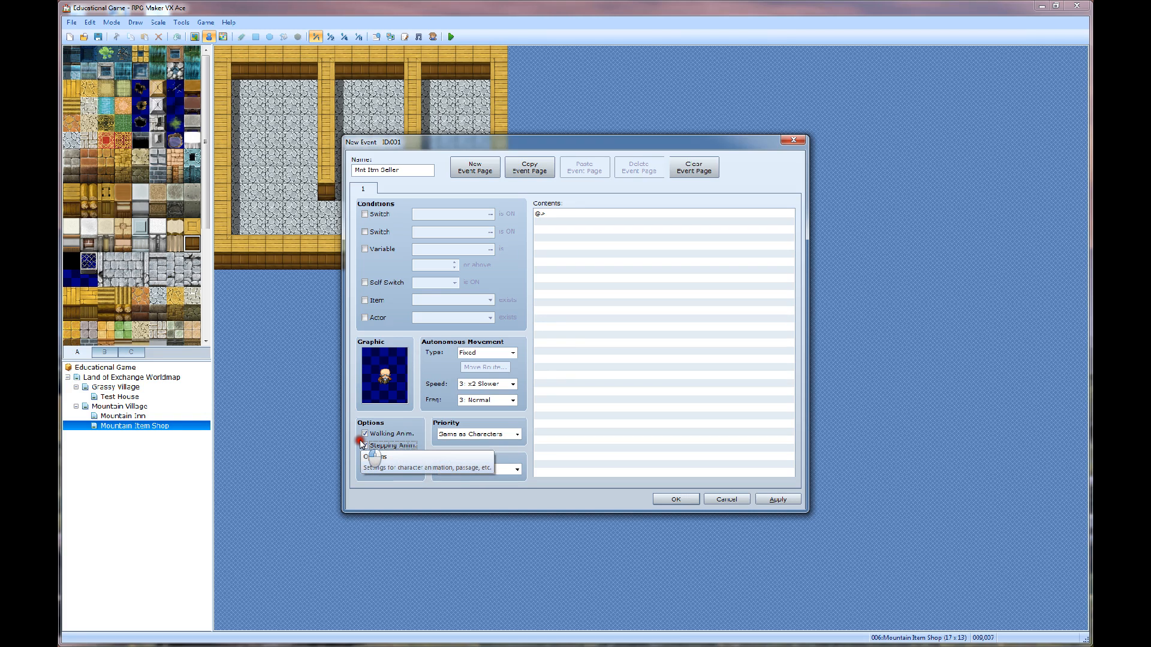
left_click(363, 446)
left_click(362, 446)
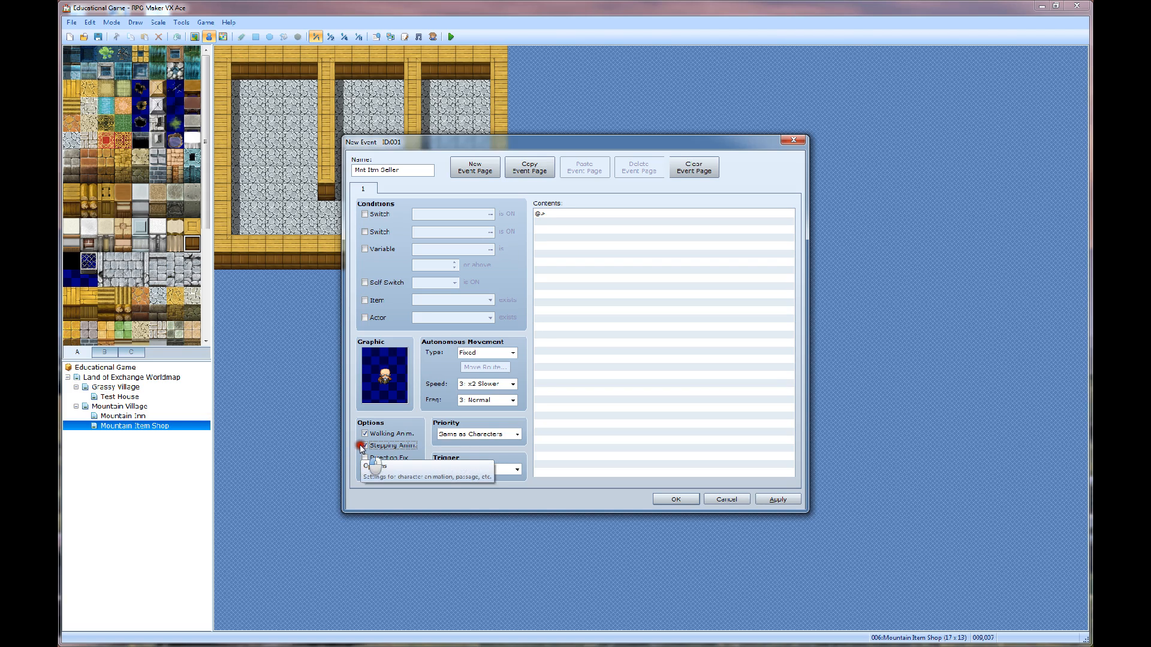
left_click(362, 446)
left_click(362, 446)
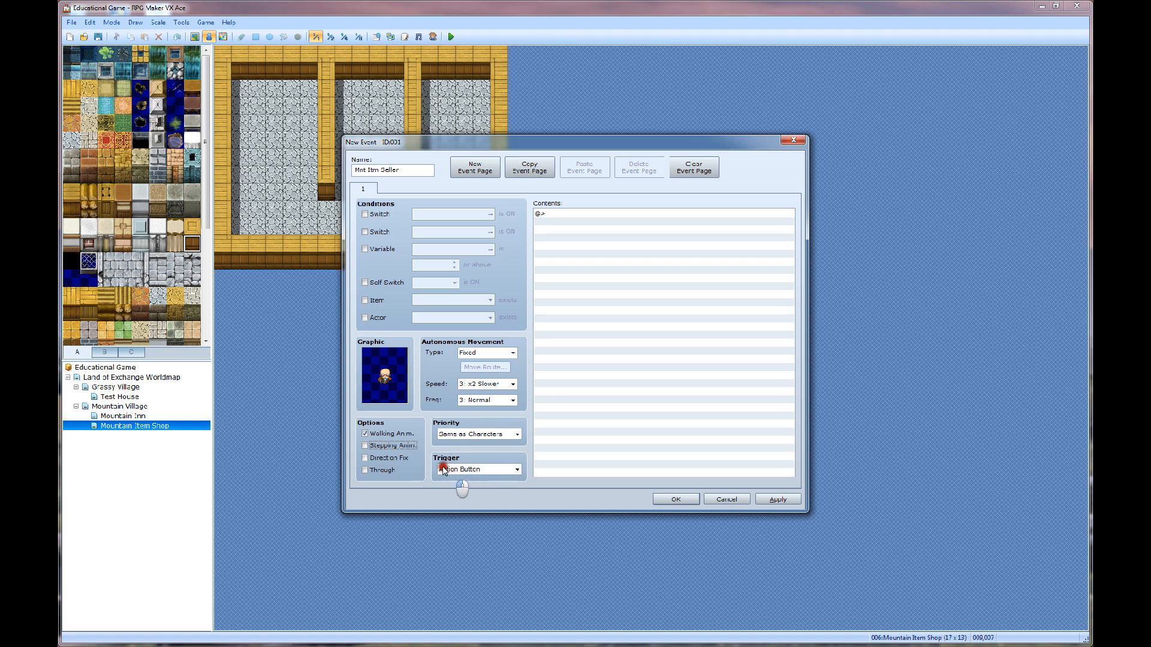
Review the event's trigger choices and select Action Button as the trigger
mouse_move(478, 473)
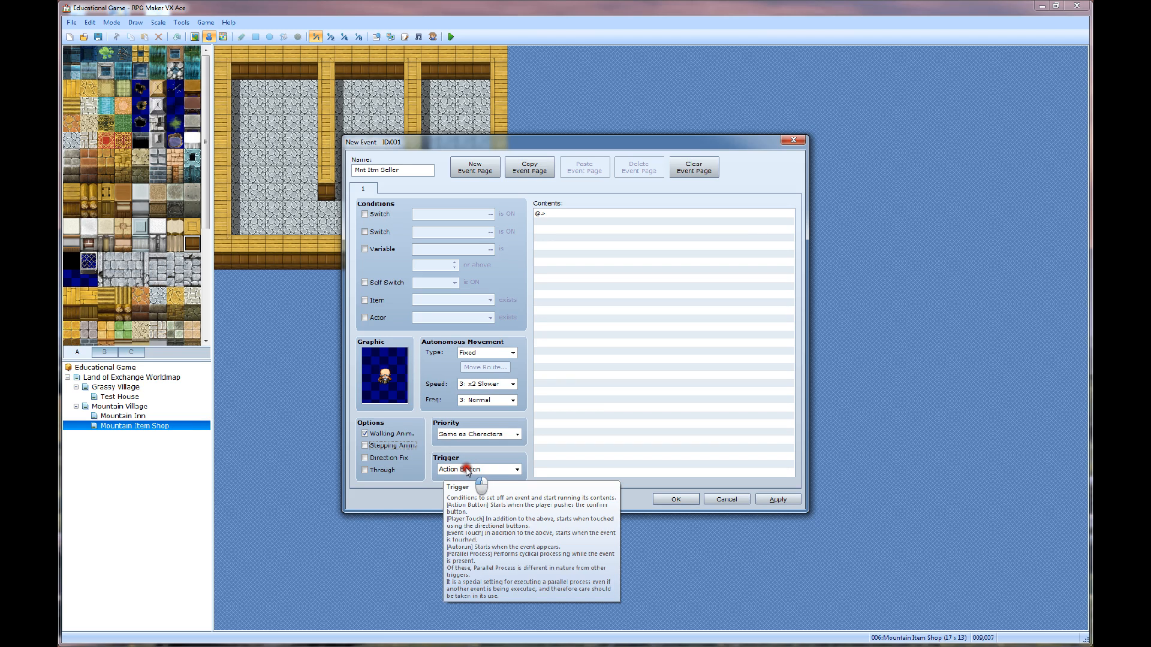
left_click(467, 470)
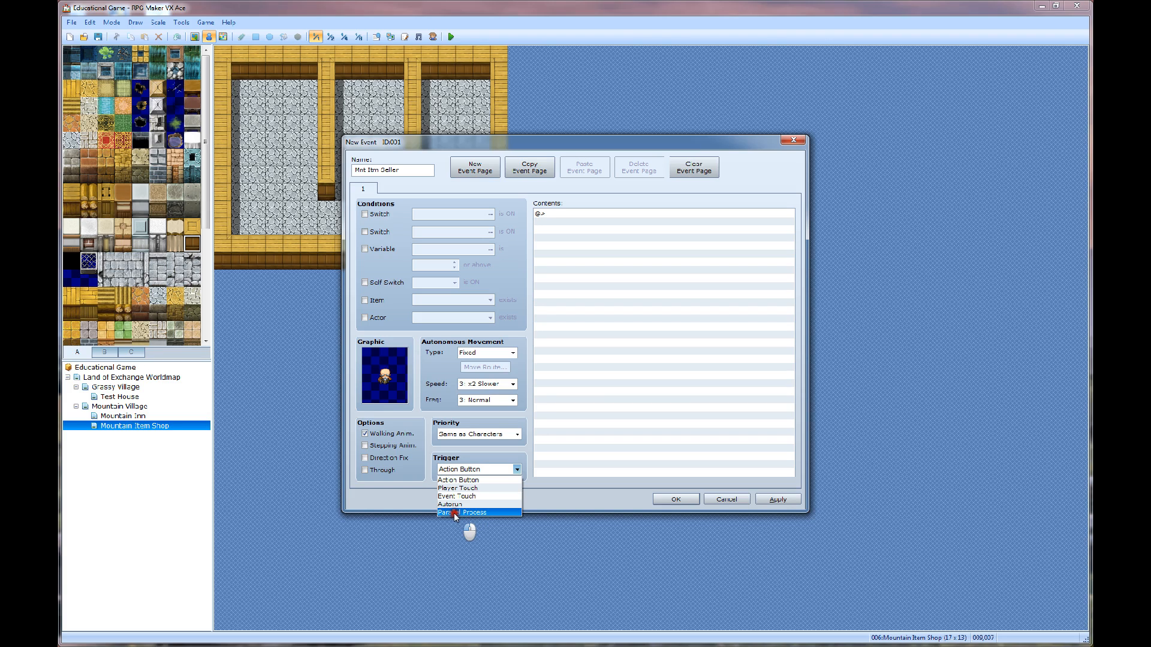
left_click(443, 481)
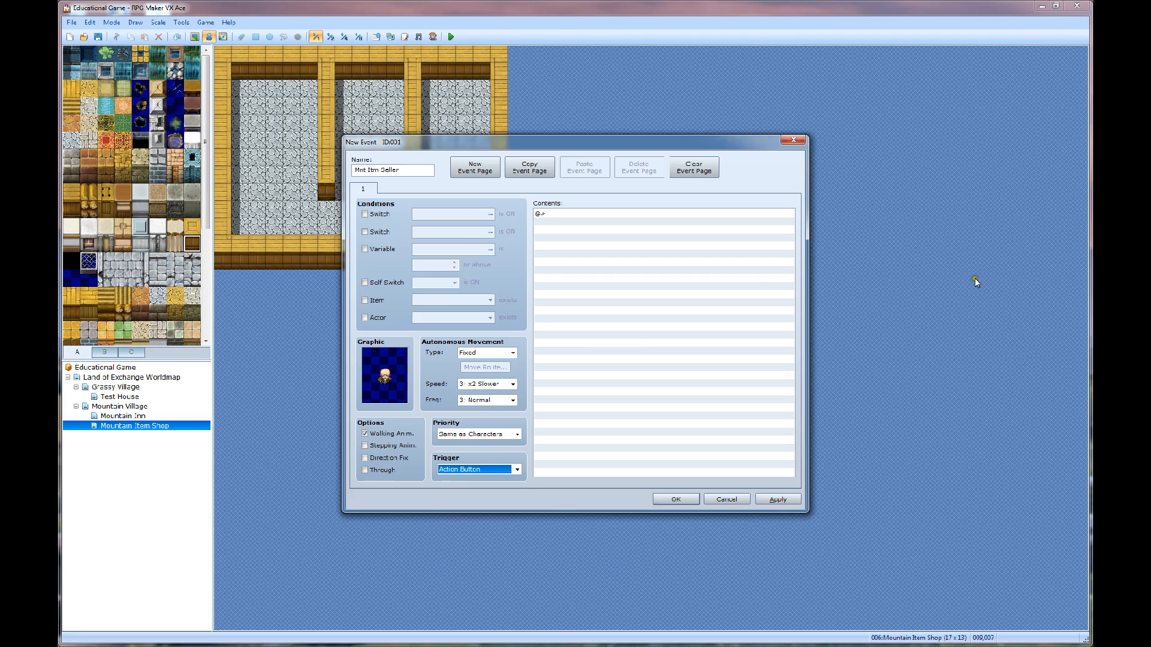
Start a Show Text command in the seller event with the line "Welcome to my Mountain Item Shop! It will" and preview it
left_click(574, 214)
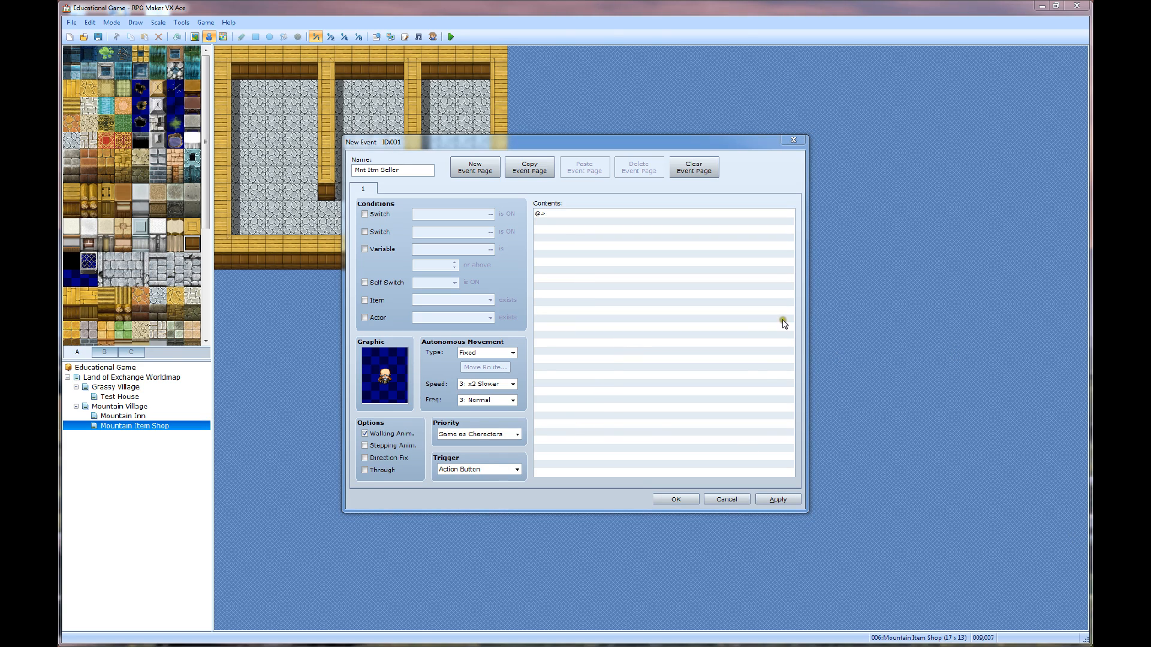
mouse_move(757, 364)
left_mouse_down()
mouse_move(727, 377)
mouse_move(596, 377)
left_mouse_up()
left_click(586, 361)
left_click(568, 280)
left_click(541, 222)
left_click(564, 215)
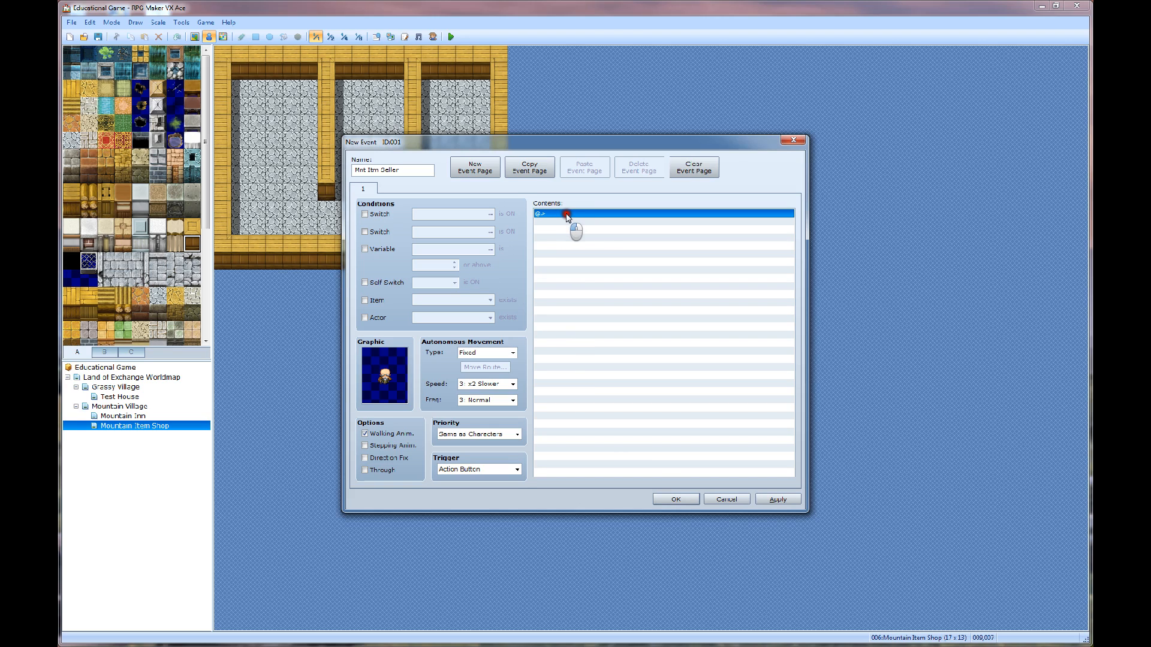
double_click(566, 214)
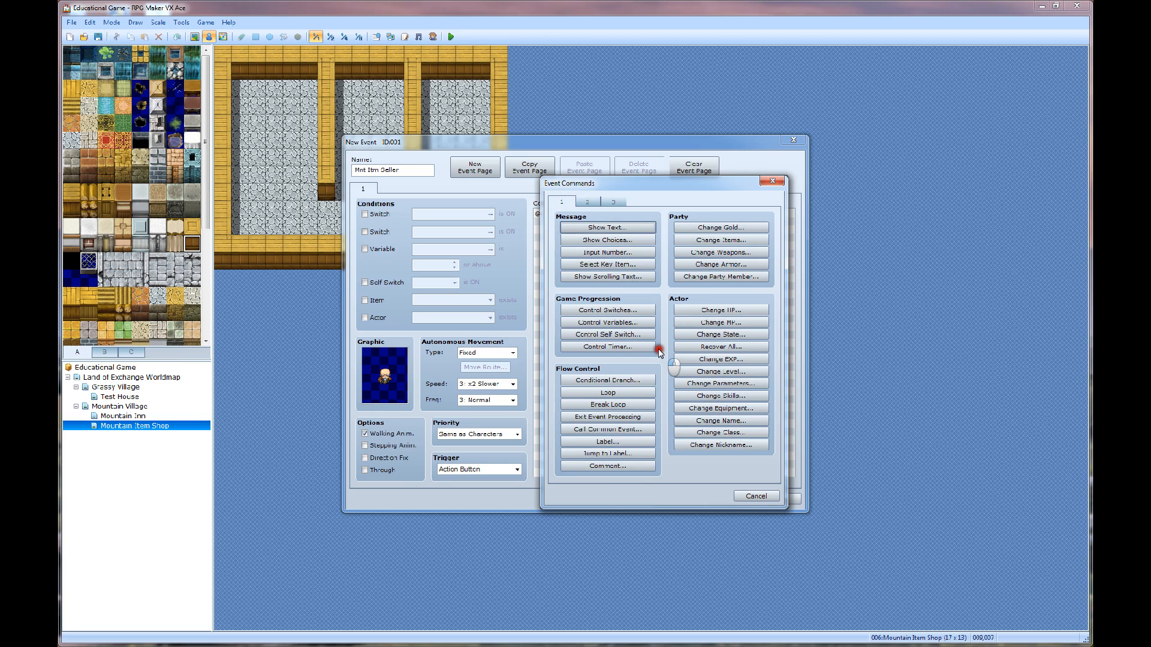
left_click(592, 228)
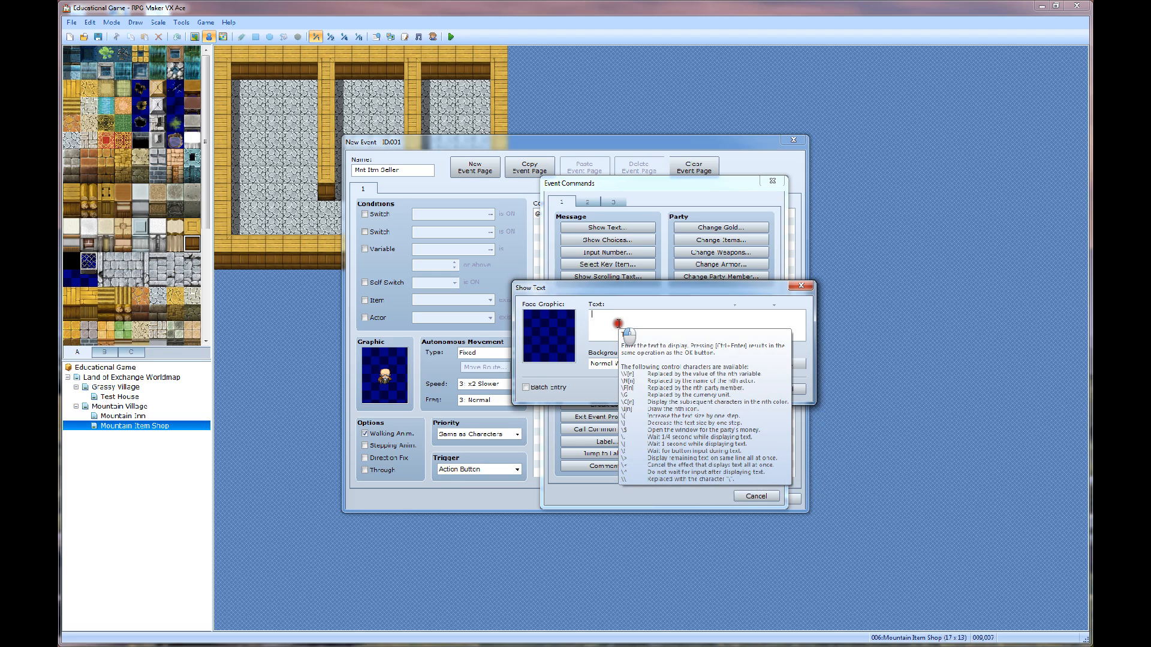
type("Welcome to my Mountain Item Shop!  It will")
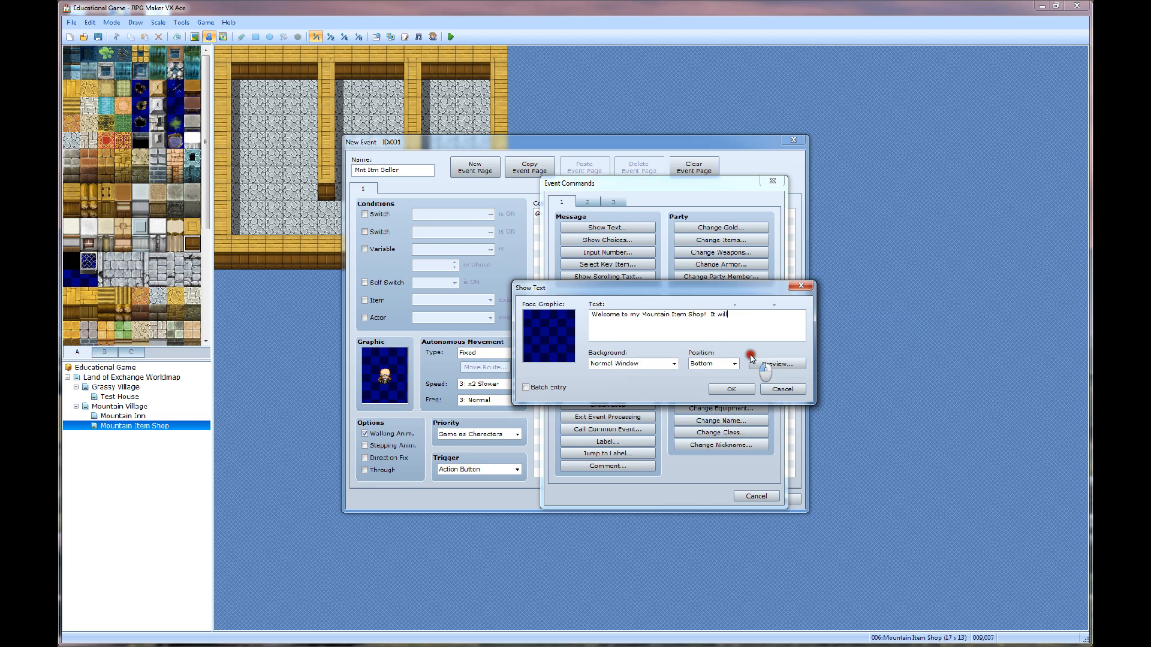
left_click(735, 317)
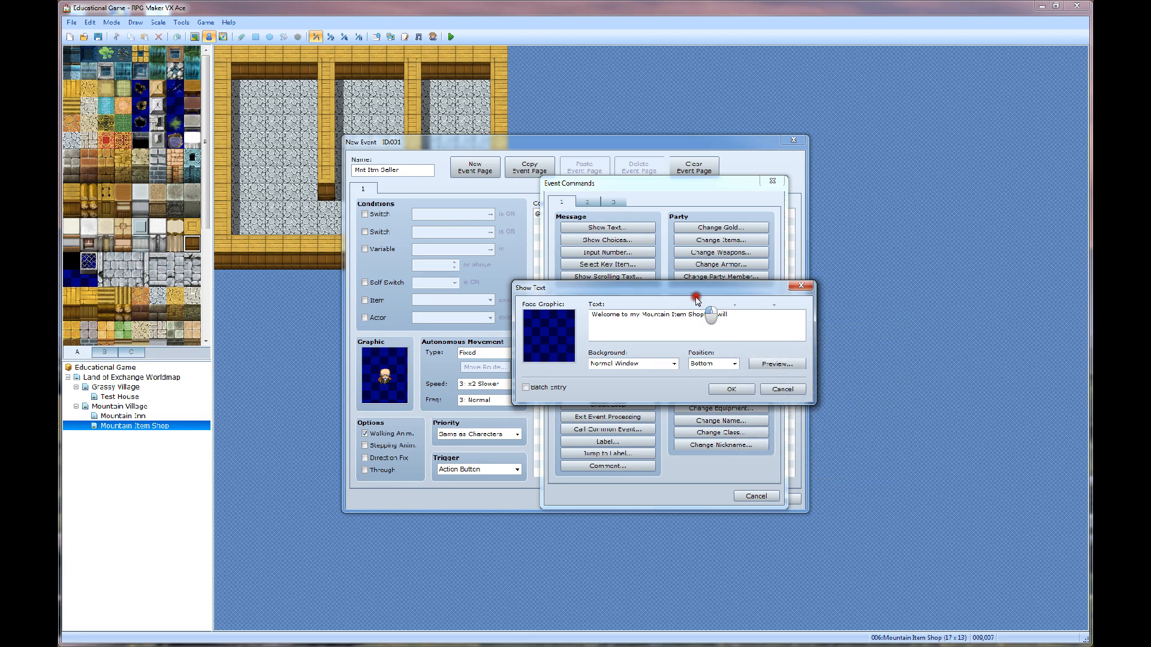
left_click(774, 364)
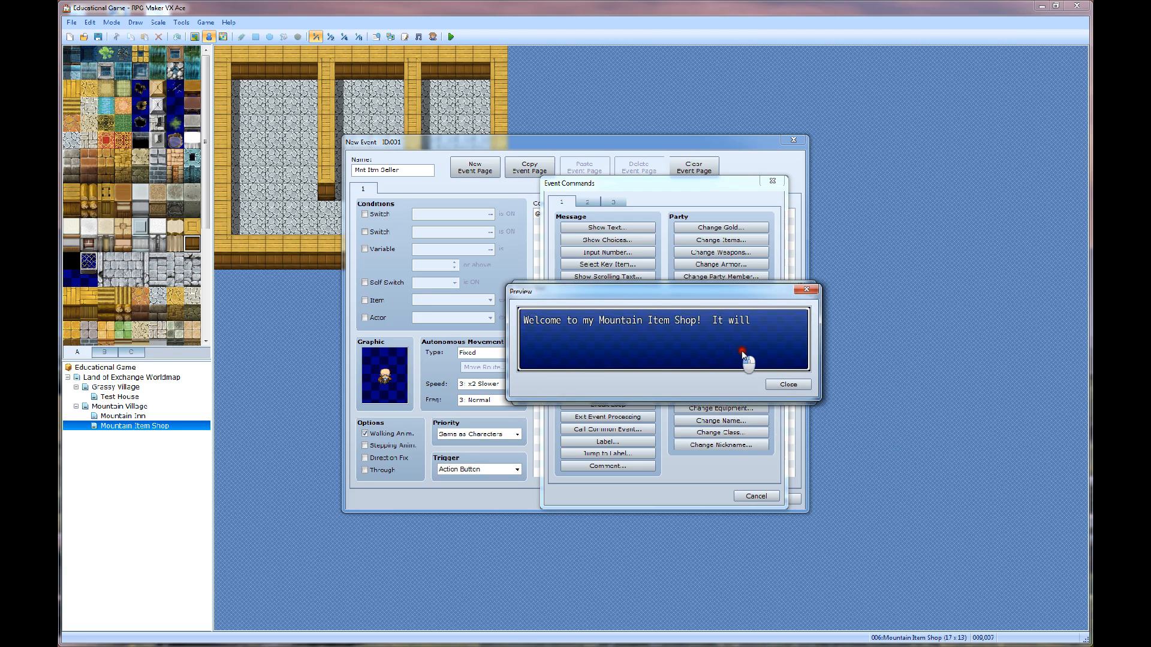
left_click(771, 384)
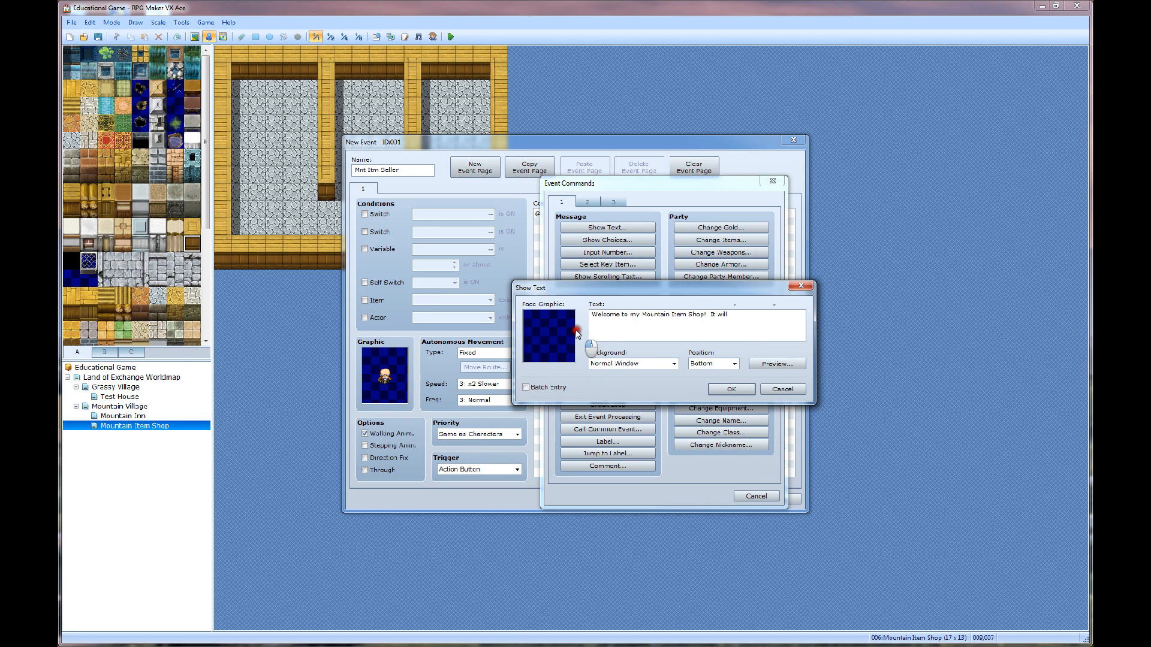
Add the second line "my pleasure to serve you!" to the welcome message, preview it and accept the message
type("y pleasure to serve!you!")
left_click(776, 364)
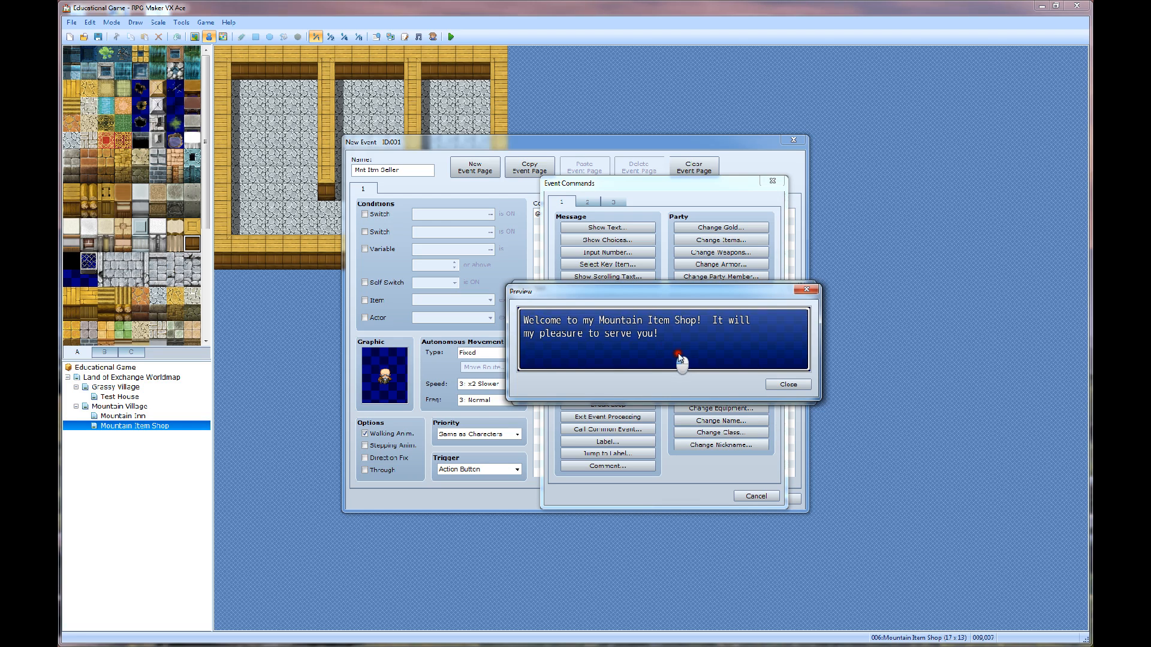
left_click(785, 384)
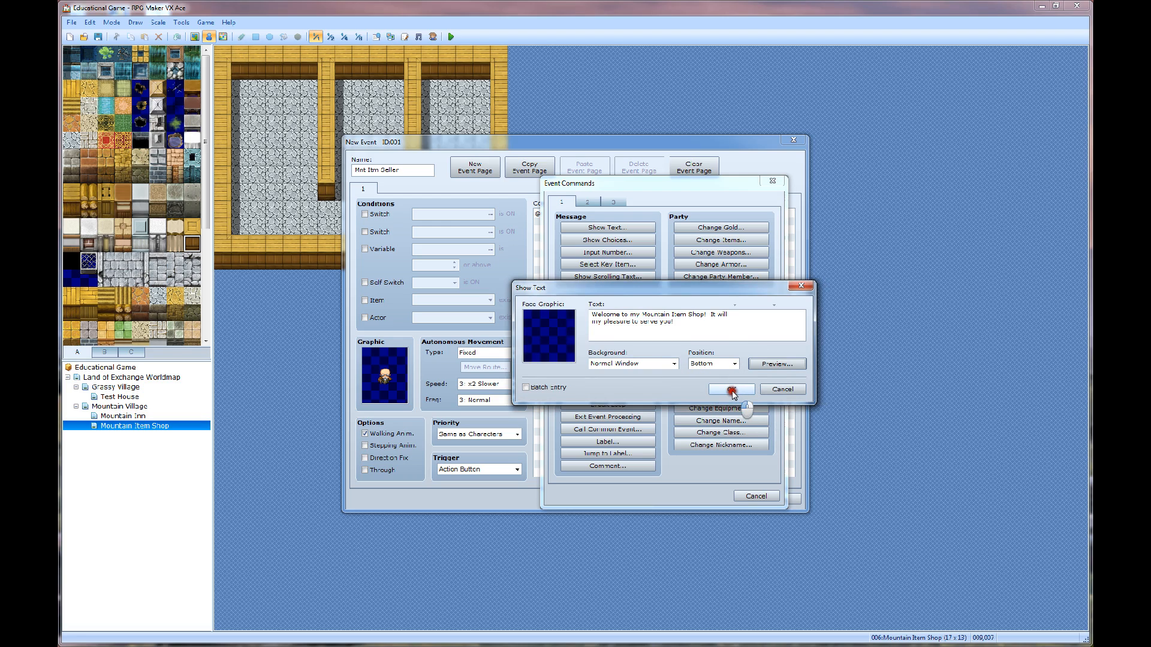
left_click(729, 388)
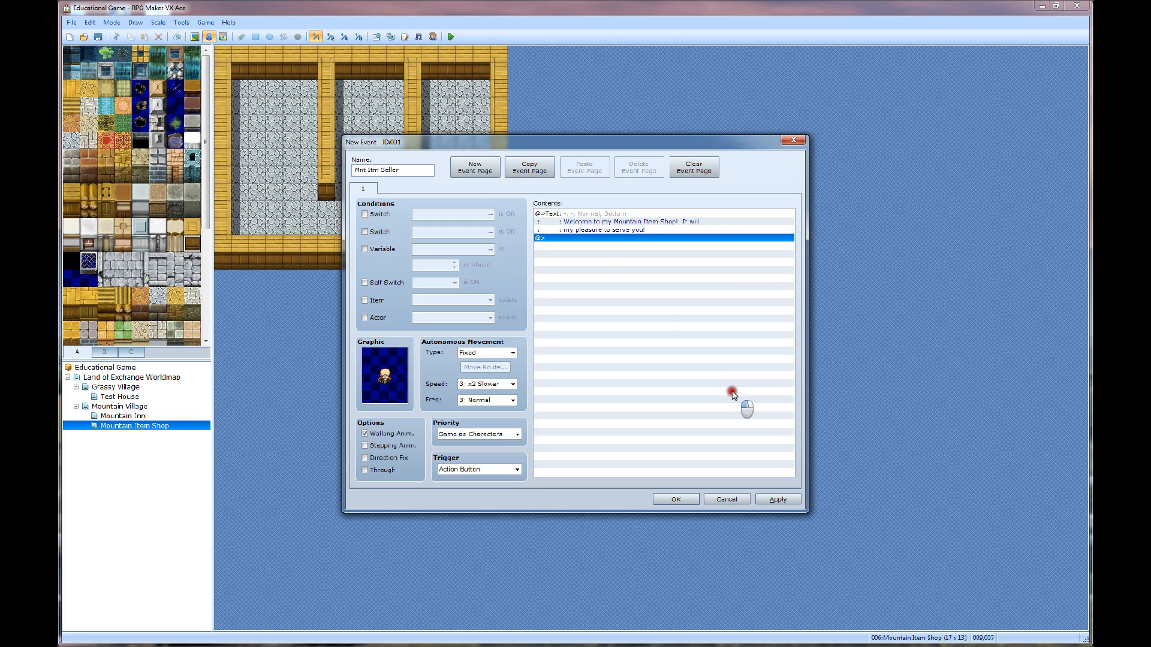
double_click(569, 238)
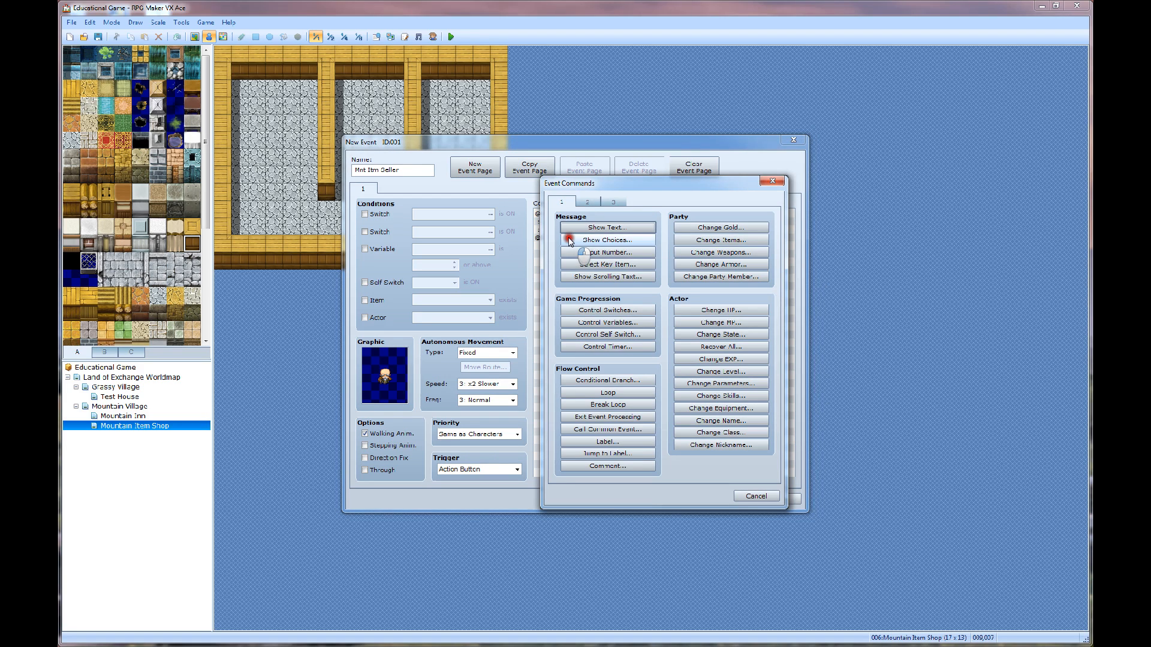
left_click(607, 241)
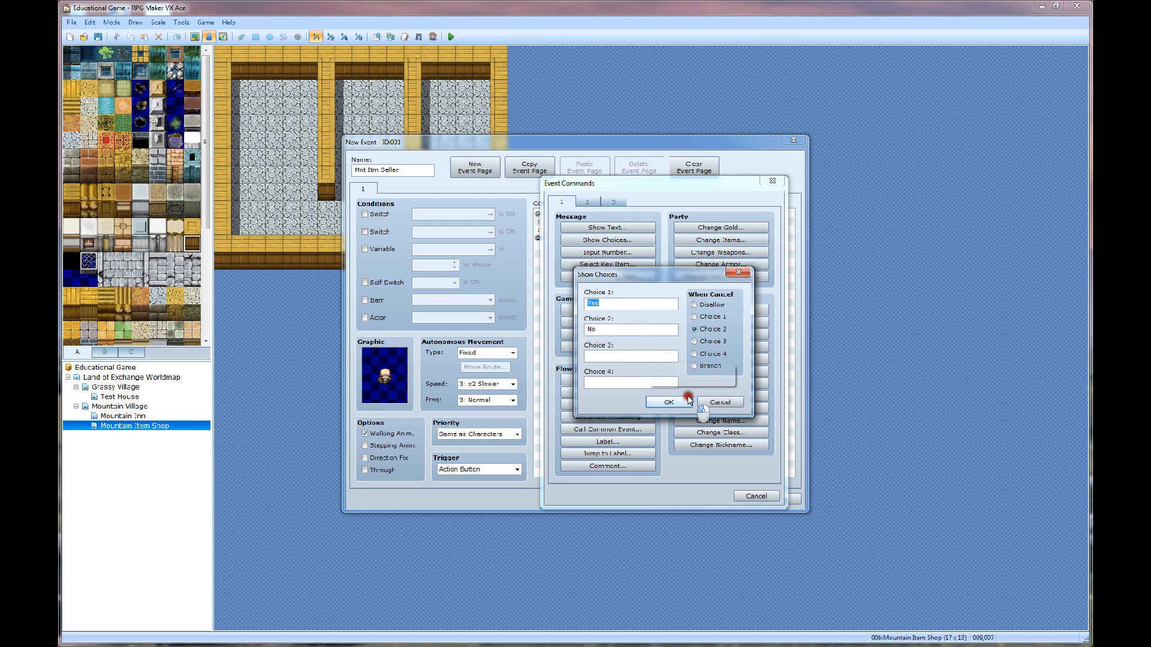
left_click(720, 402)
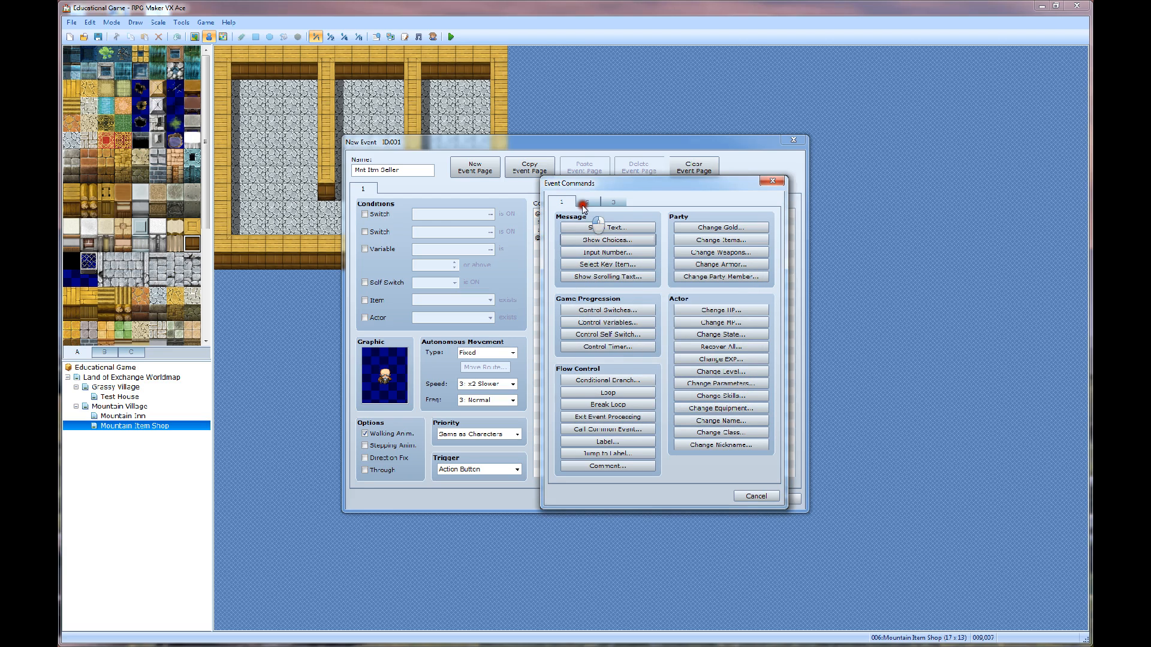
left_click(772, 181)
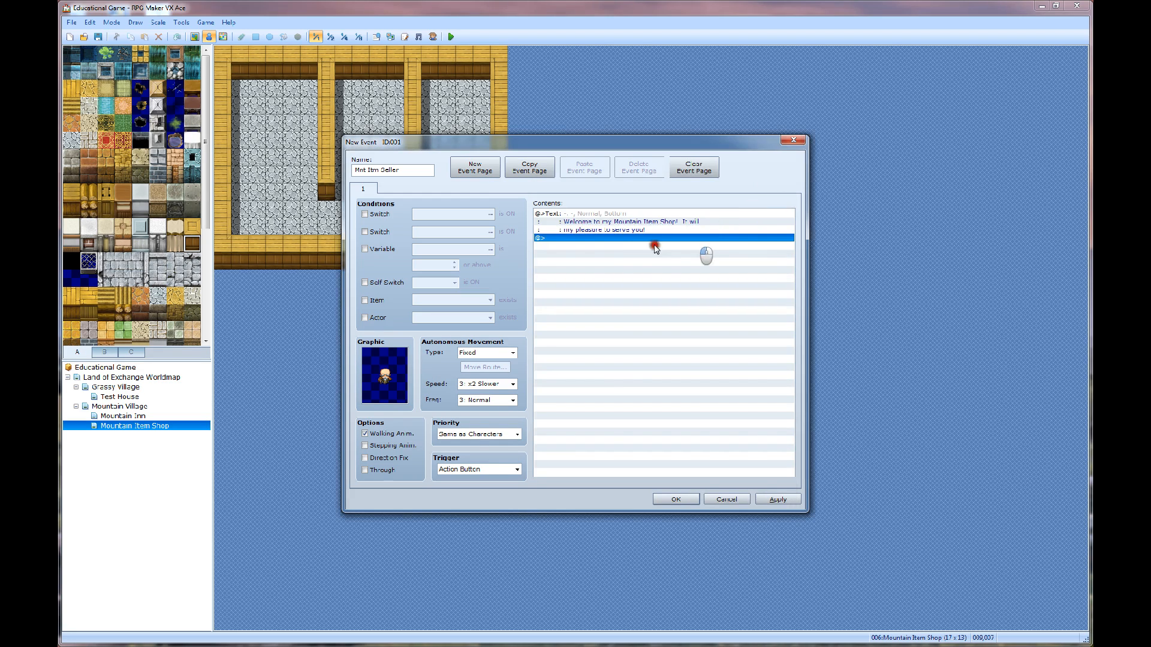
left_click(606, 226)
left_click(611, 221)
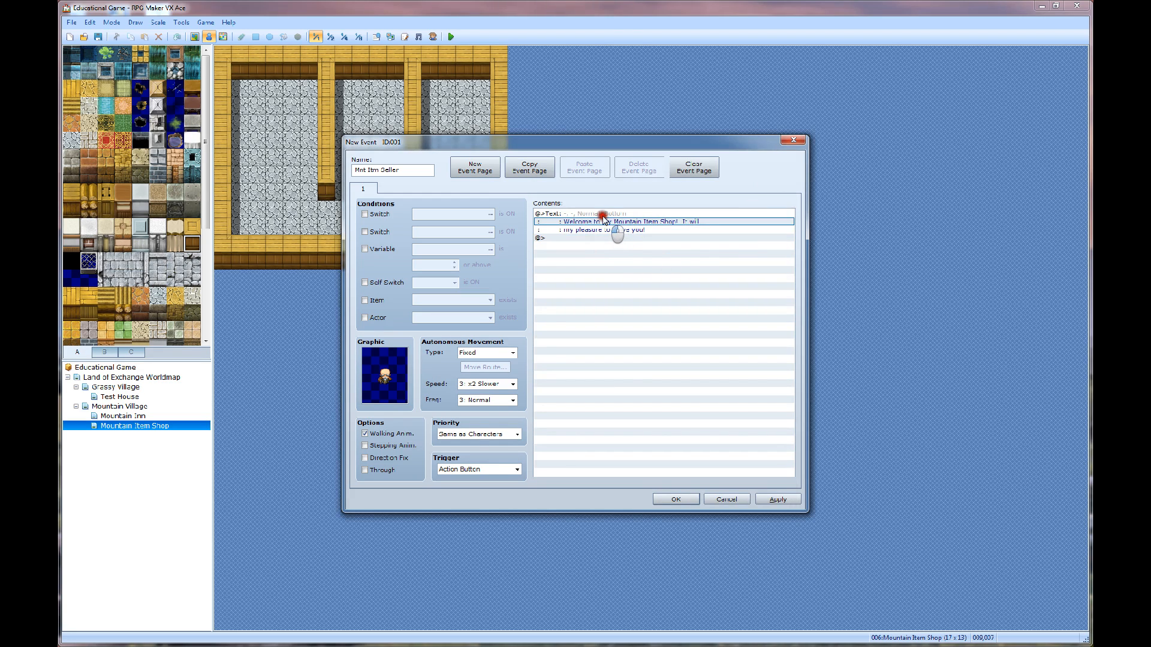
double_click(603, 213)
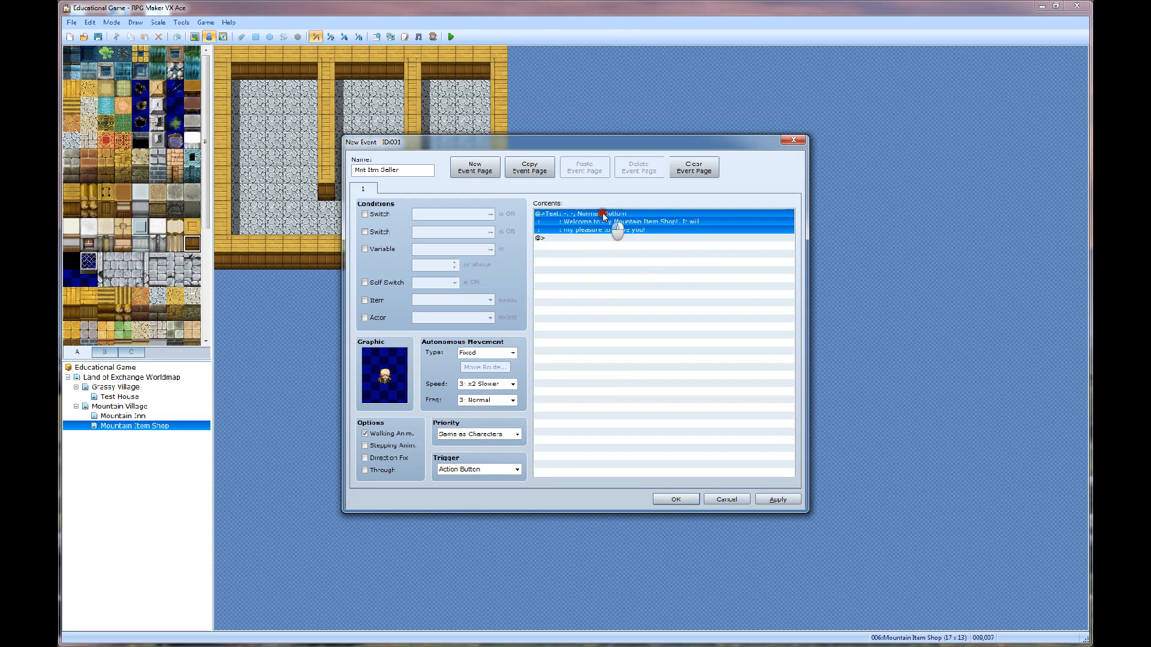
left_click(765, 185)
left_click(587, 212)
right_click(588, 214)
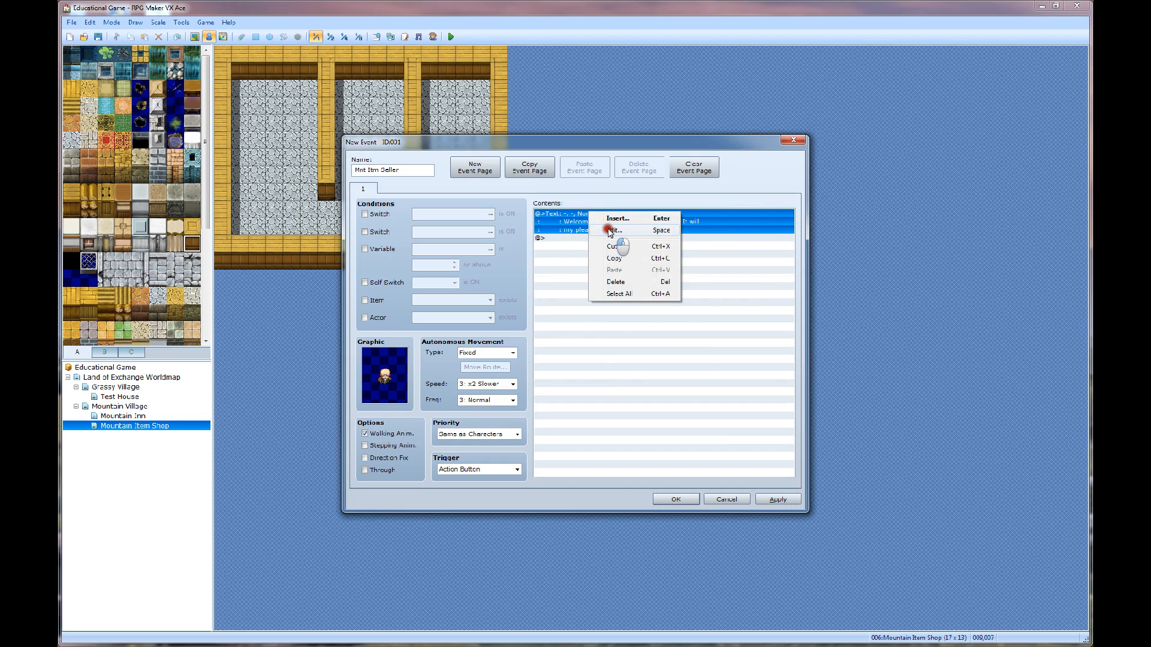
left_click(618, 222)
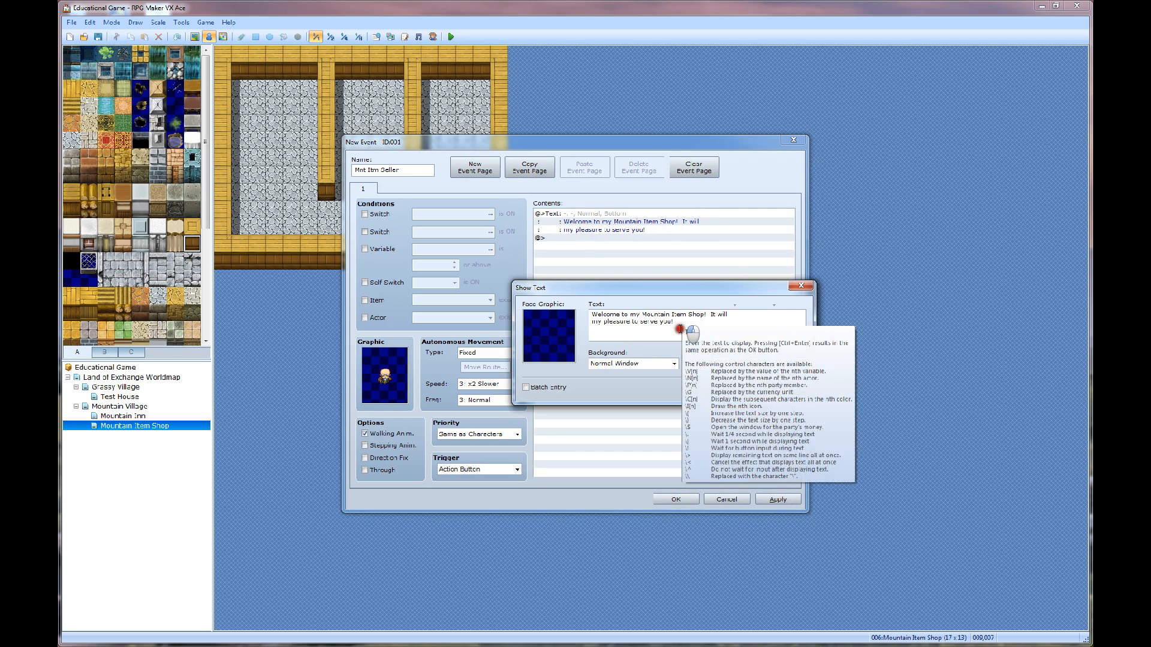
left_click(583, 240)
left_click(783, 389)
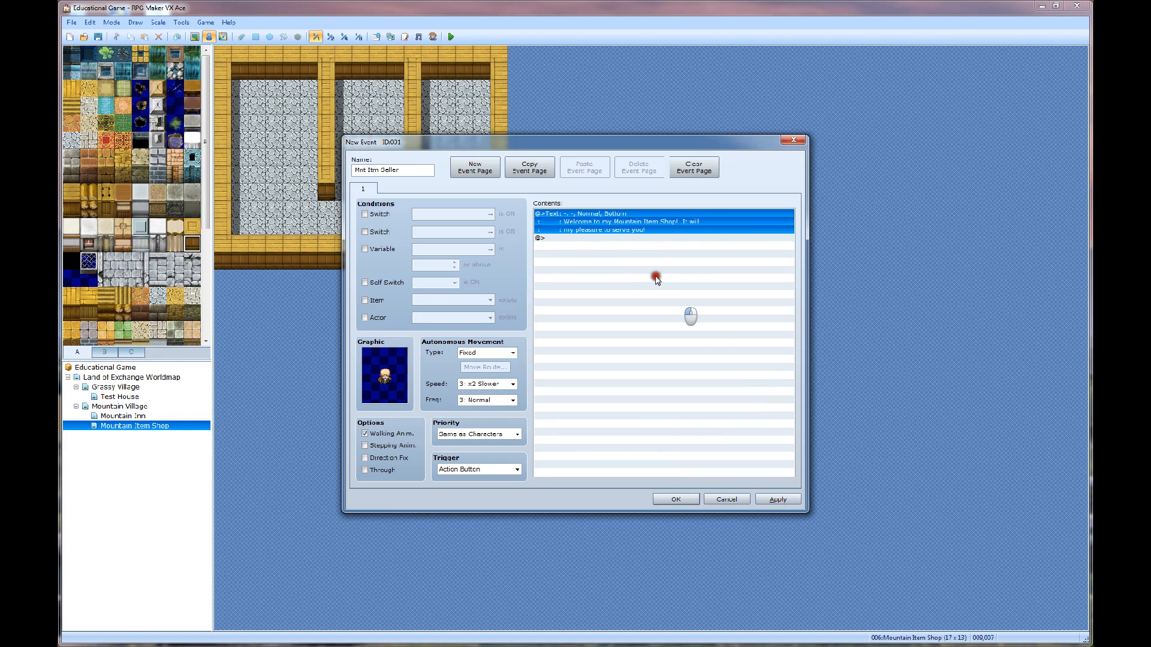
Add a second Show Text command after the welcome message reading "Would you like to buy or sell something?" and preview it
left_click(603, 238)
double_click(603, 238)
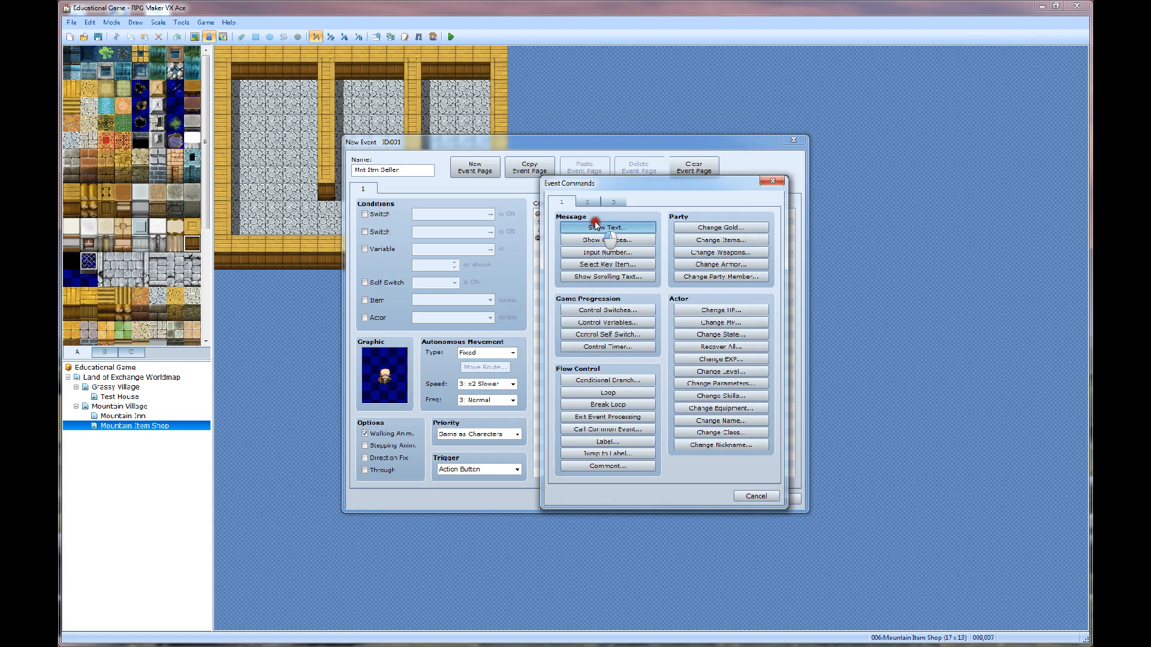
left_click(600, 227)
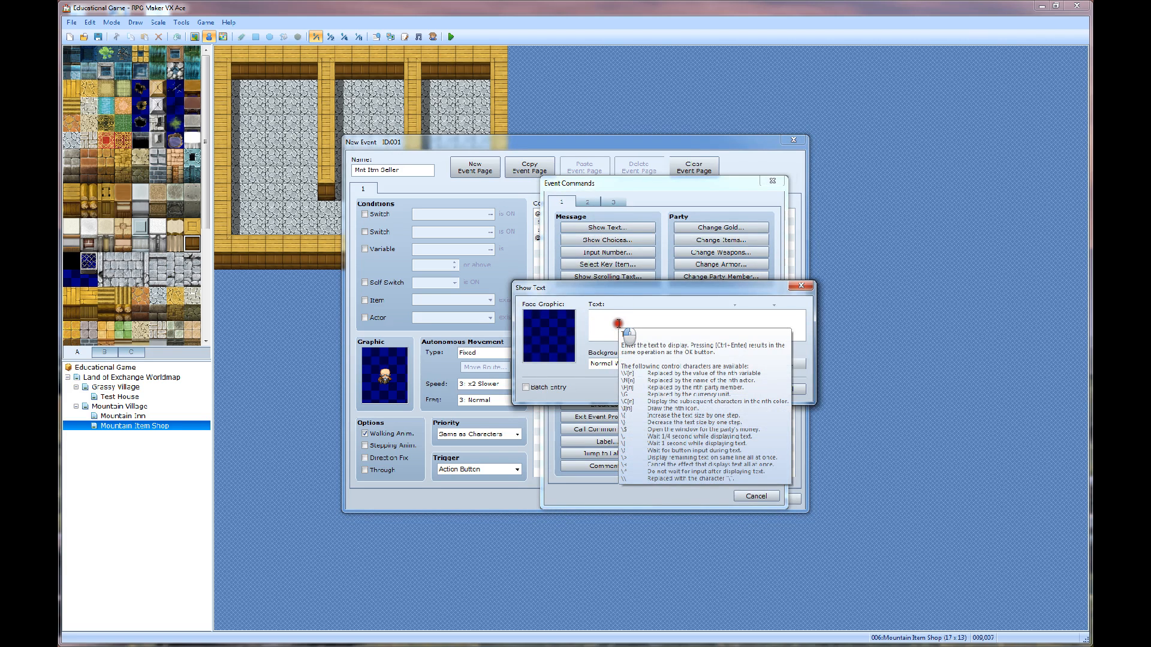
type("Would you like to buy or sell something?")
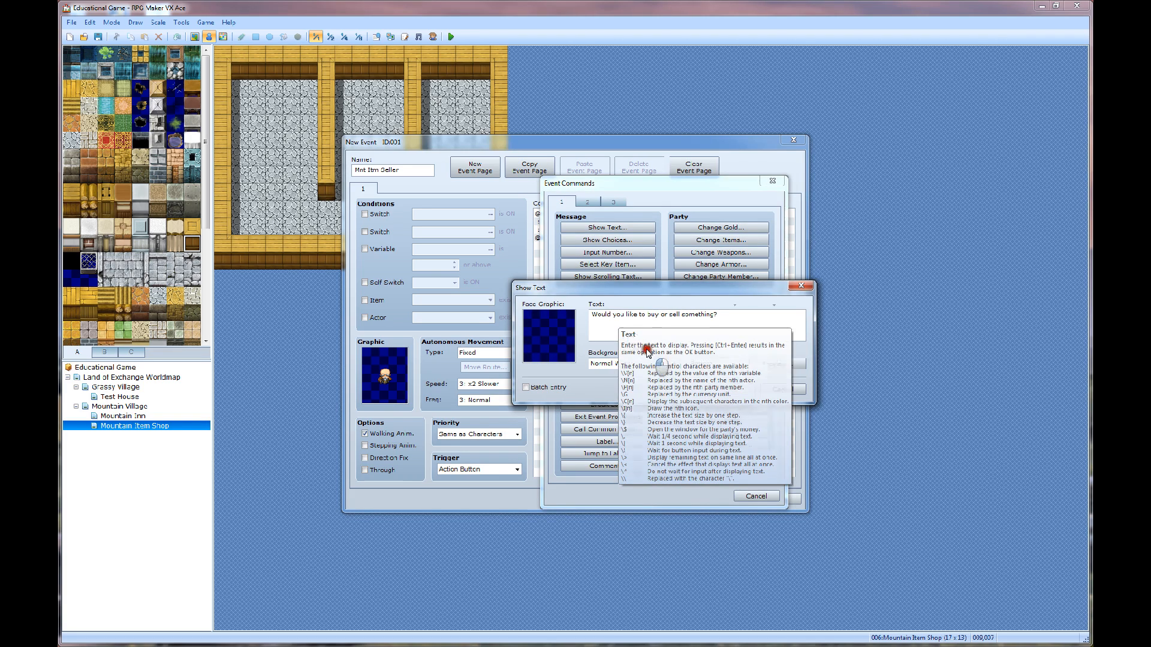
left_click(769, 366)
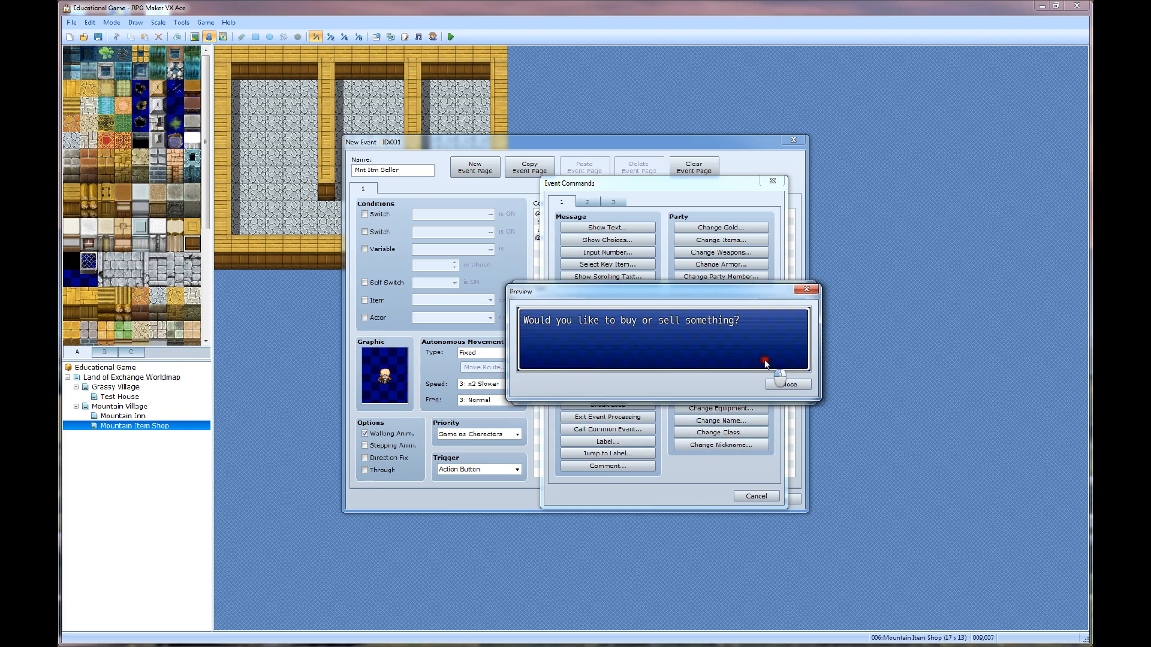
left_click(757, 381)
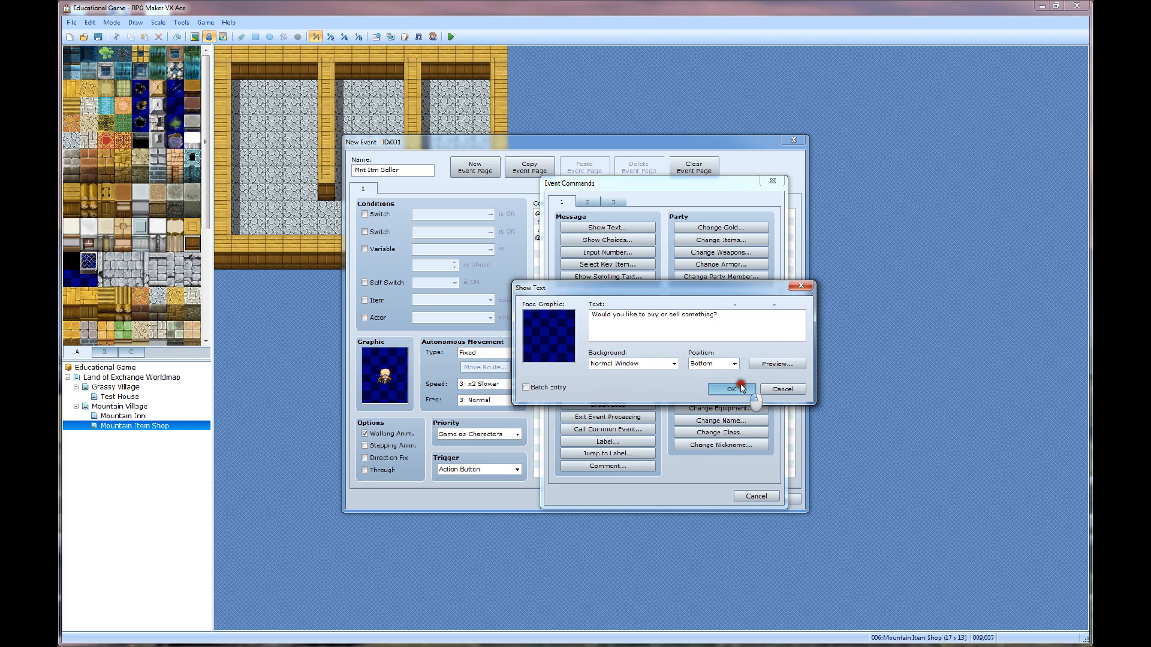
left_click(742, 389)
Add a Show Choices command after the question with the choices Yes and No, using Choice 2 on cancel
double_click(569, 260)
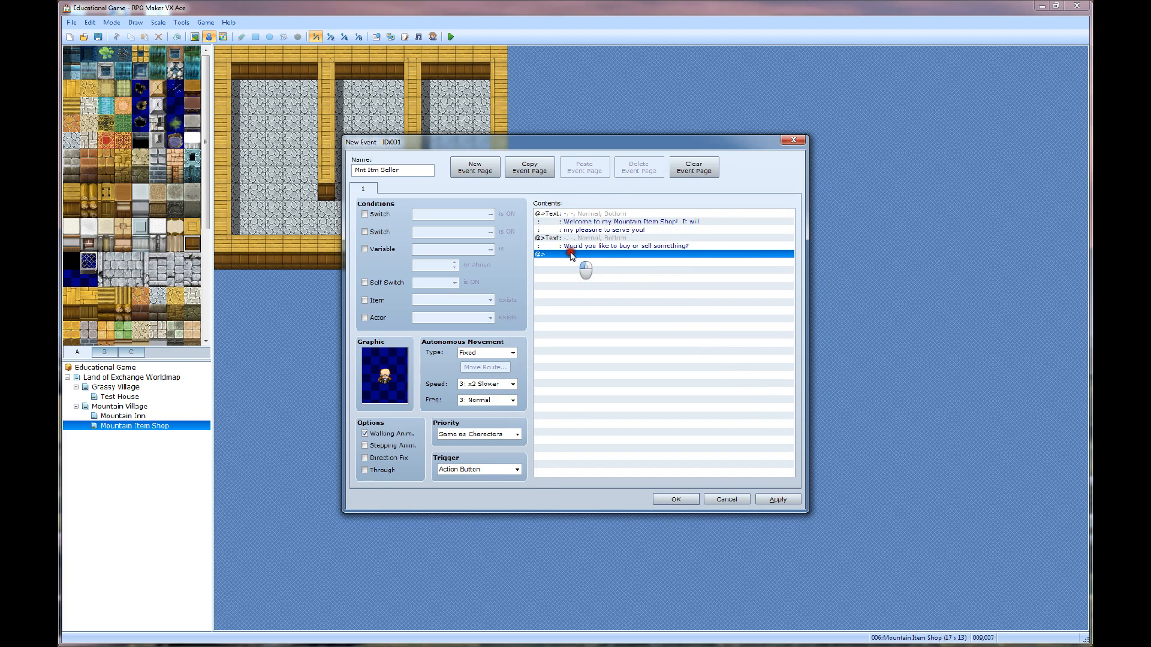
left_click(587, 241)
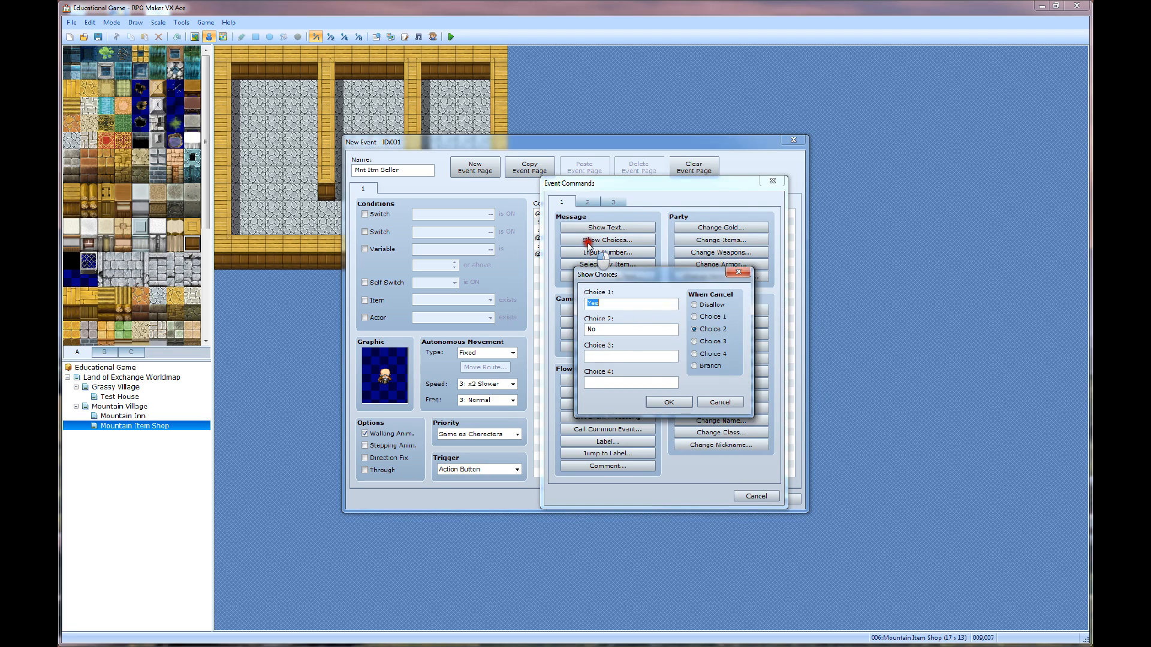
double_click(598, 304)
left_click(669, 402)
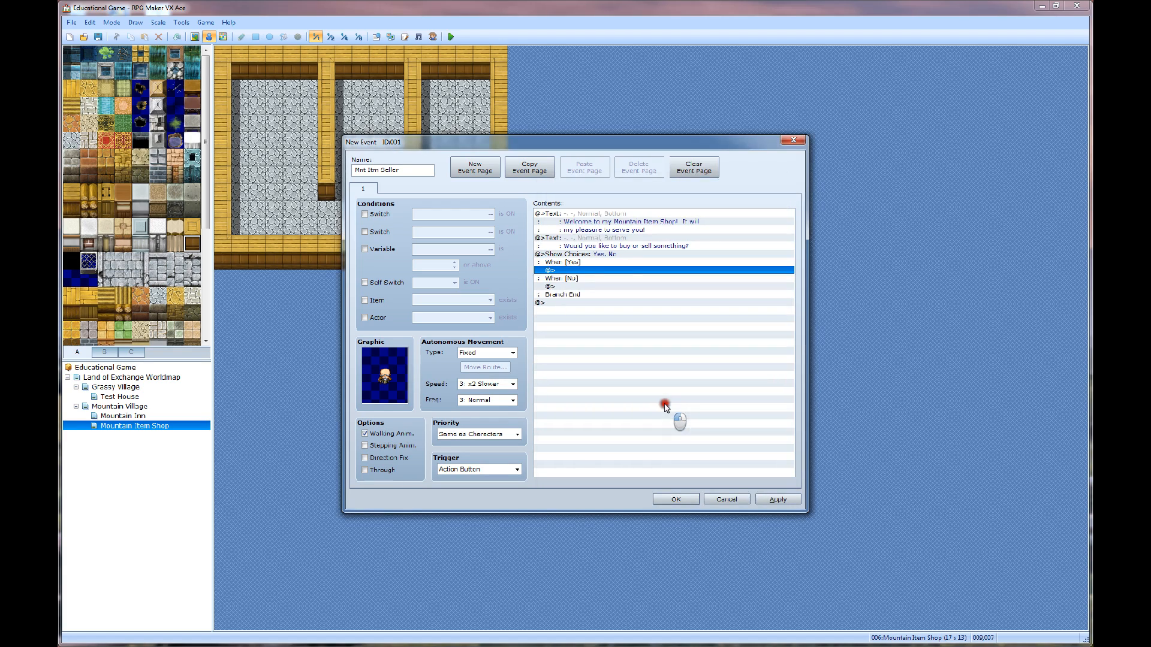
Start a Shop Processing command after the choices' Branch End, leaving Purchase Only off
double_click(560, 303)
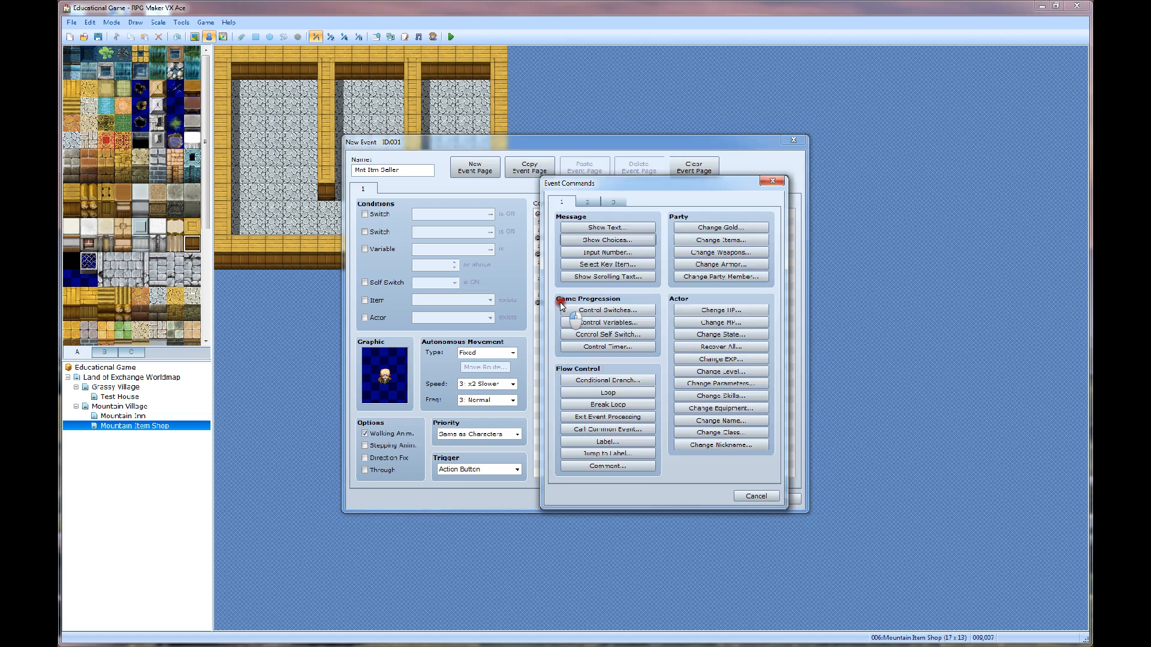
left_click(587, 203)
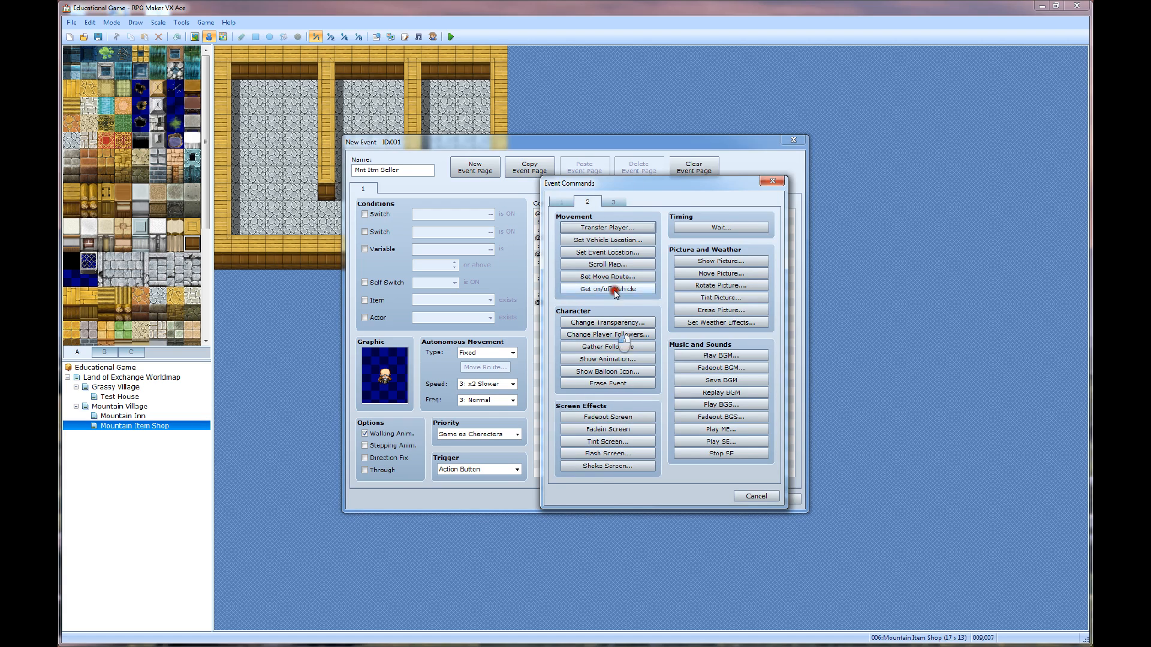
left_click(615, 203)
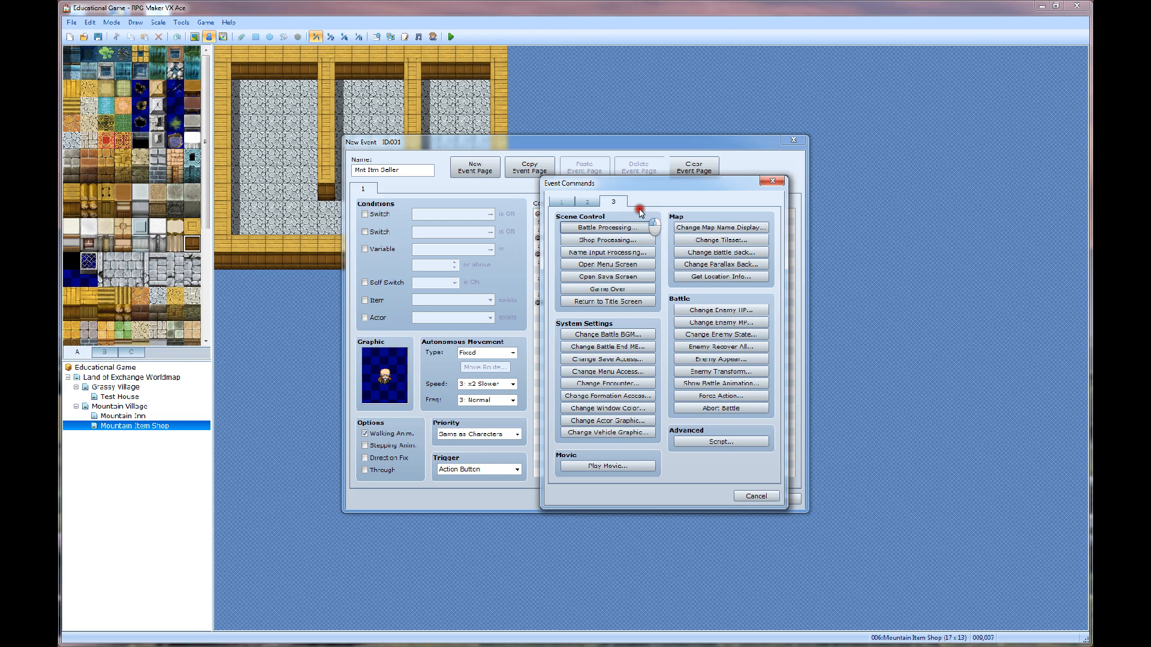
left_click(637, 240)
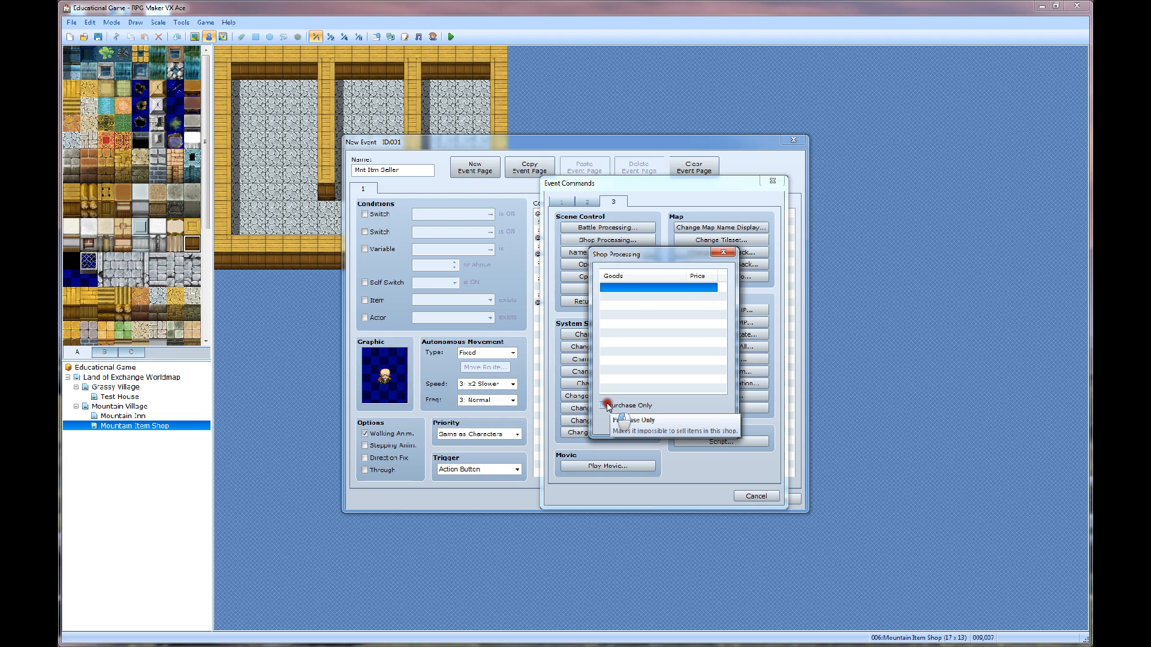
left_click_drag(602, 406, 605, 426)
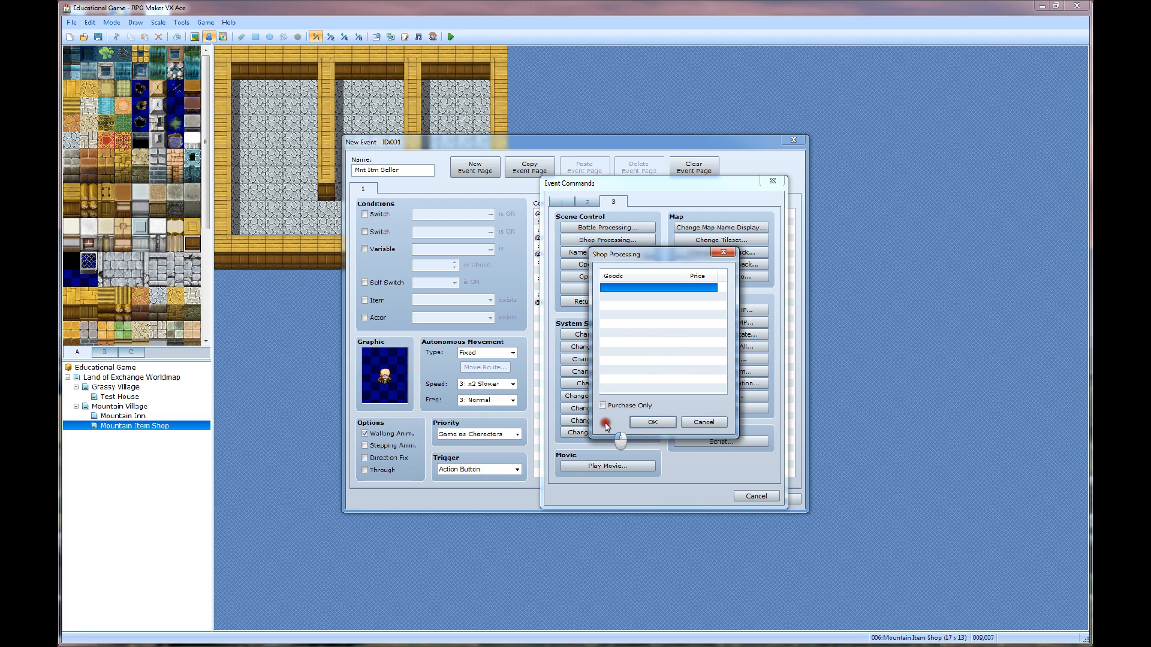
Add the item Potion to the shop's goods with a specified price of 50000
left_click(607, 288)
double_click(607, 289)
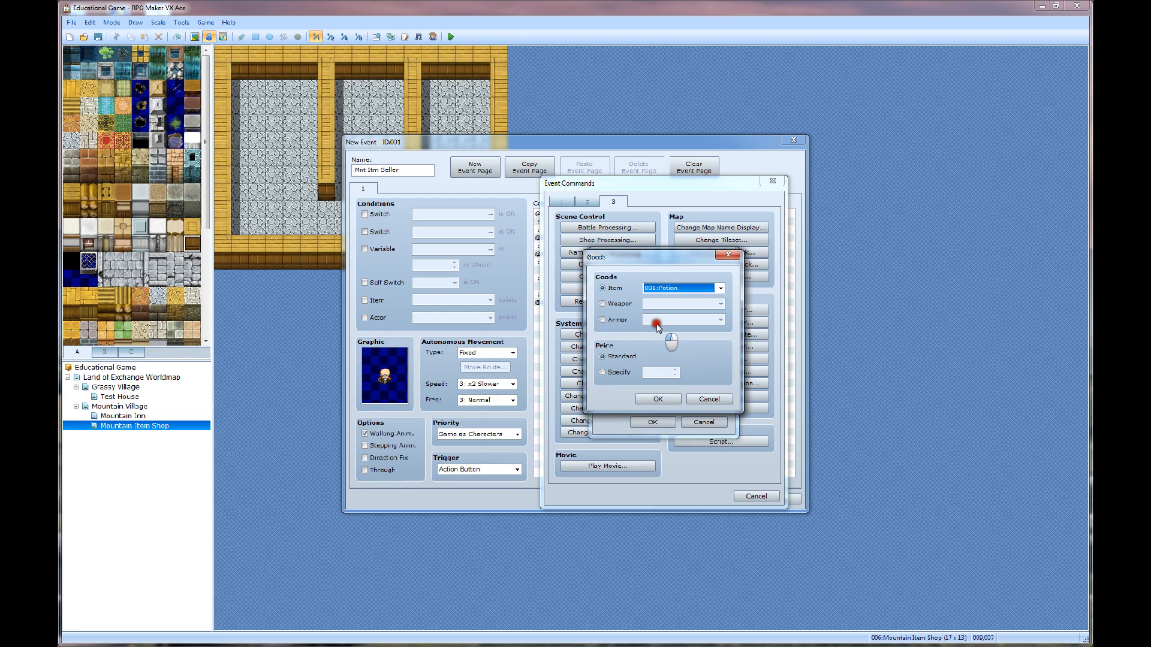
left_click(719, 289)
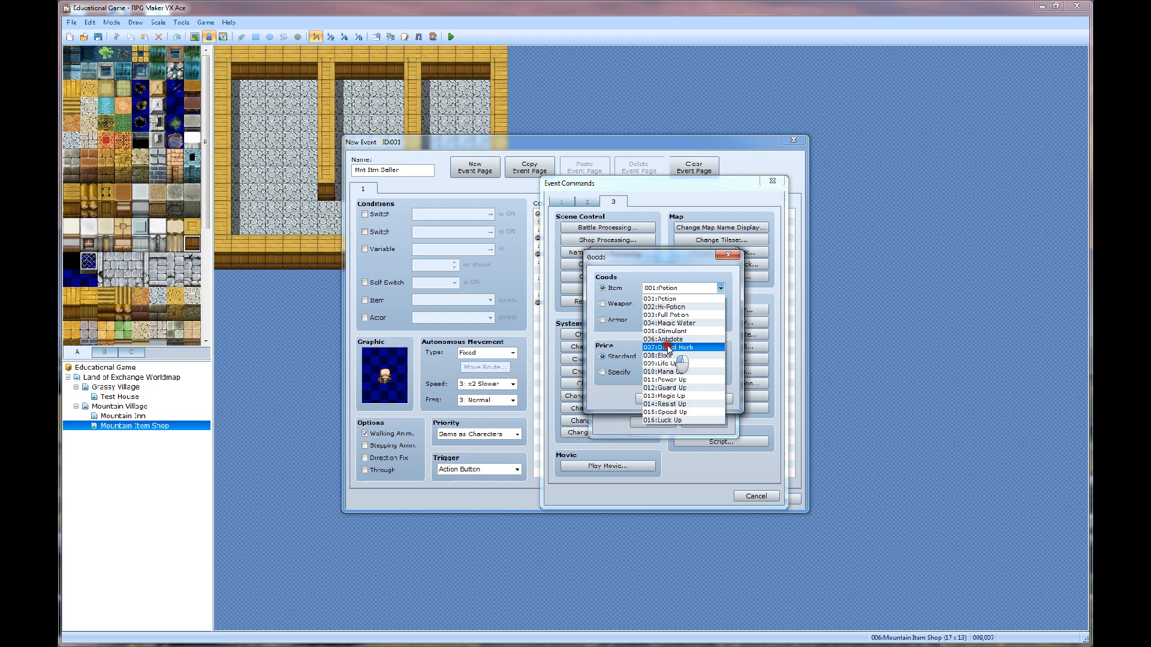
left_click(673, 298)
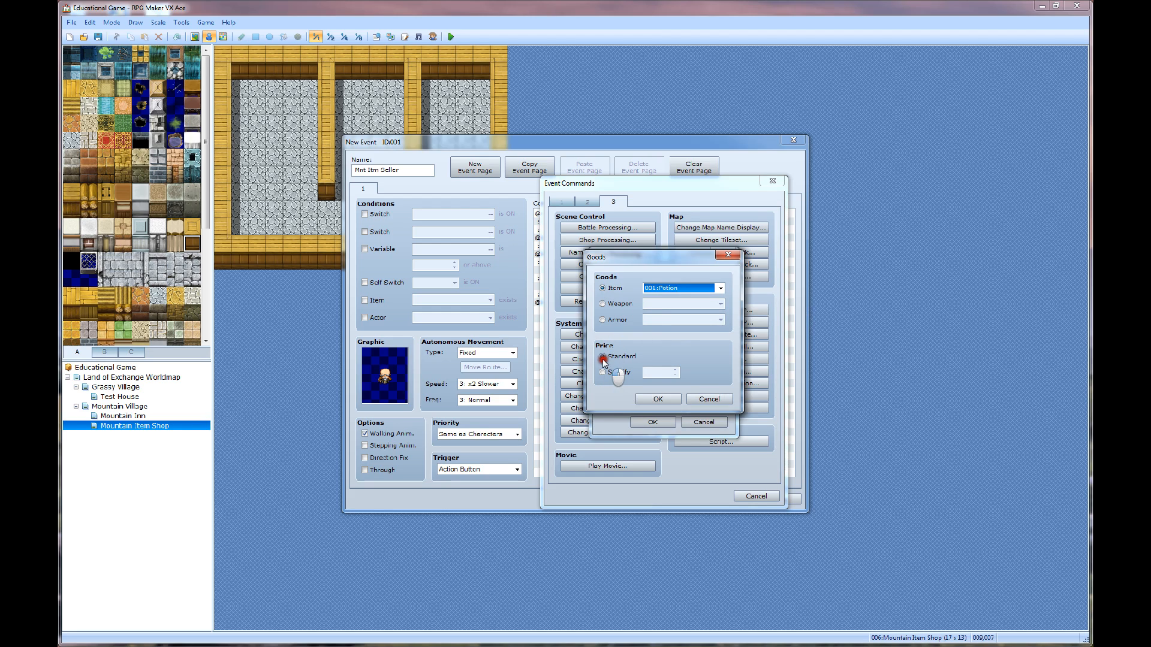
left_click(615, 373)
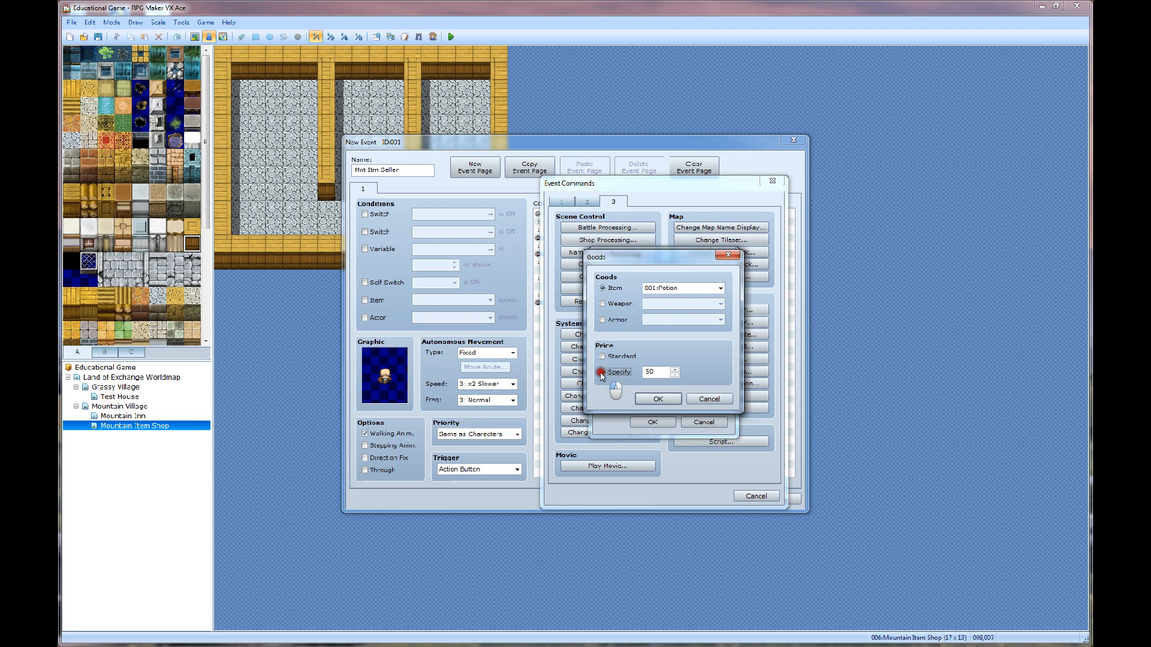
double_click(652, 372)
type("50000")
left_click(656, 398)
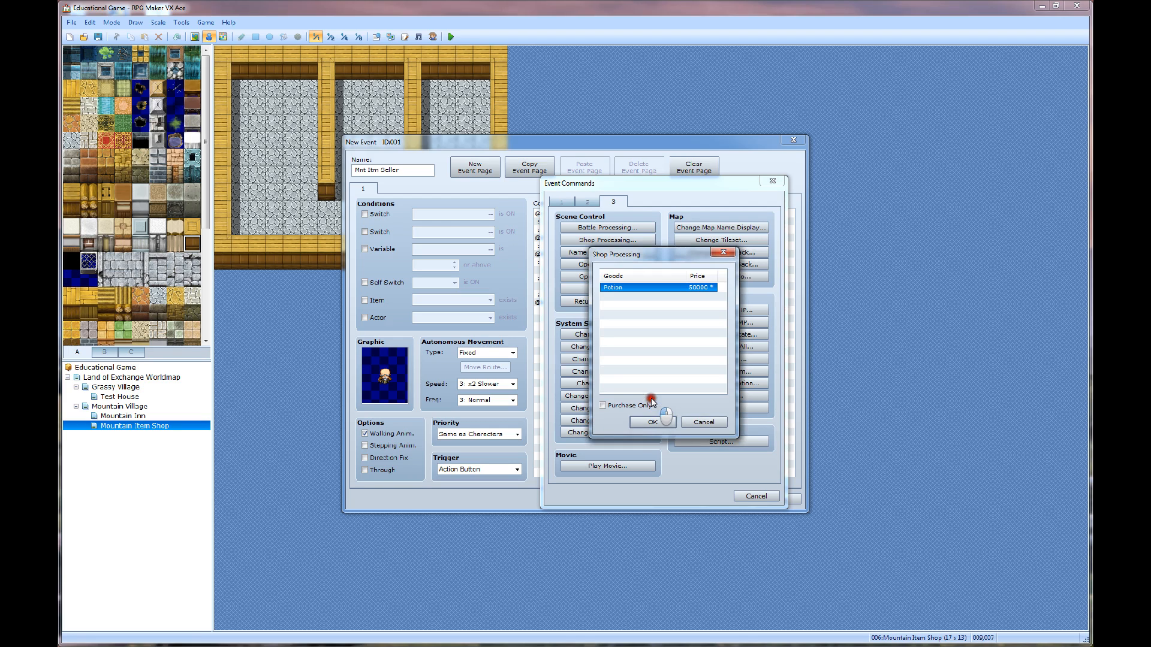
Accept the Shop Processing command and save the item seller event on the map
left_click(653, 423)
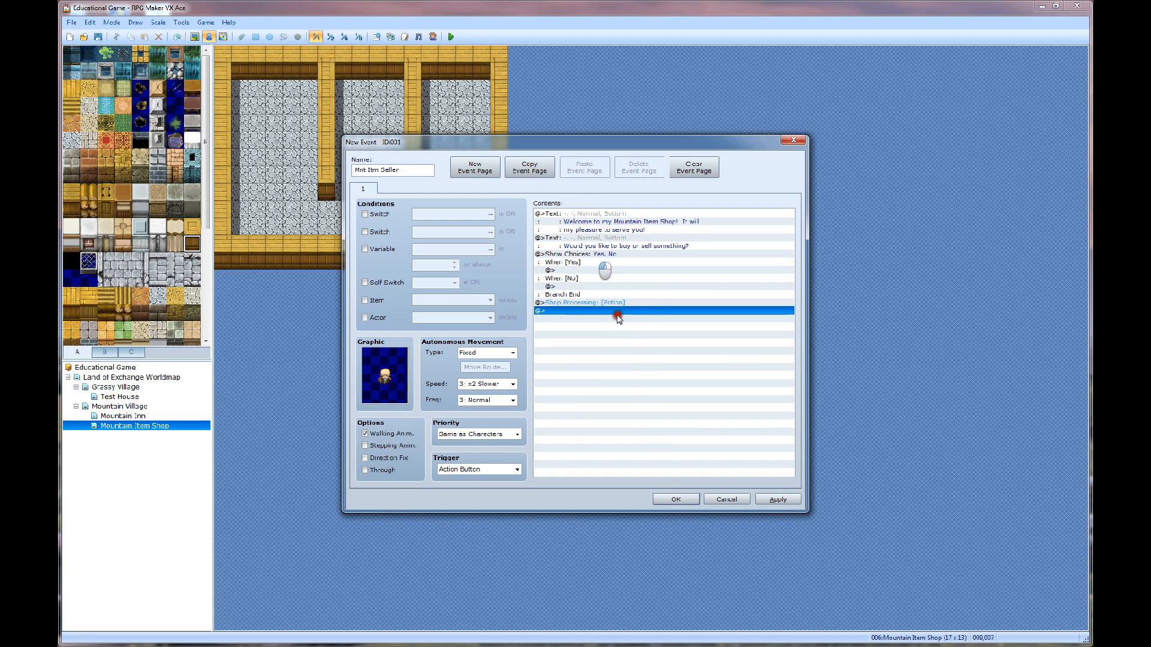
left_click(774, 501)
left_click(674, 501)
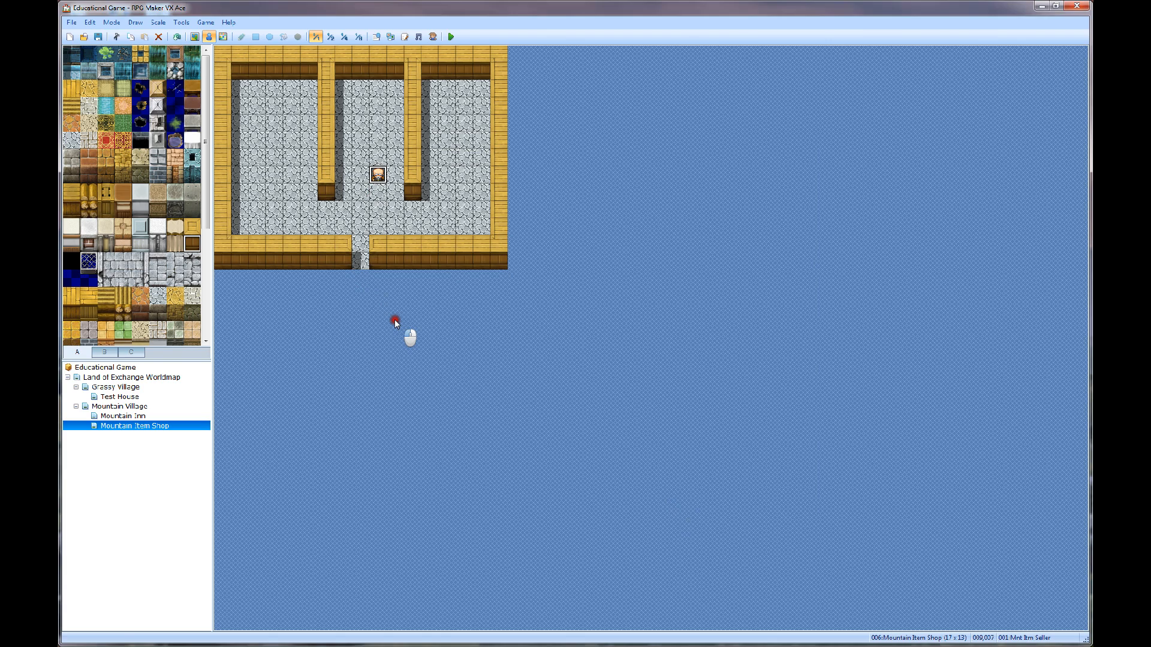
Launch a playtest of the game, saving the project changes
key("F10")
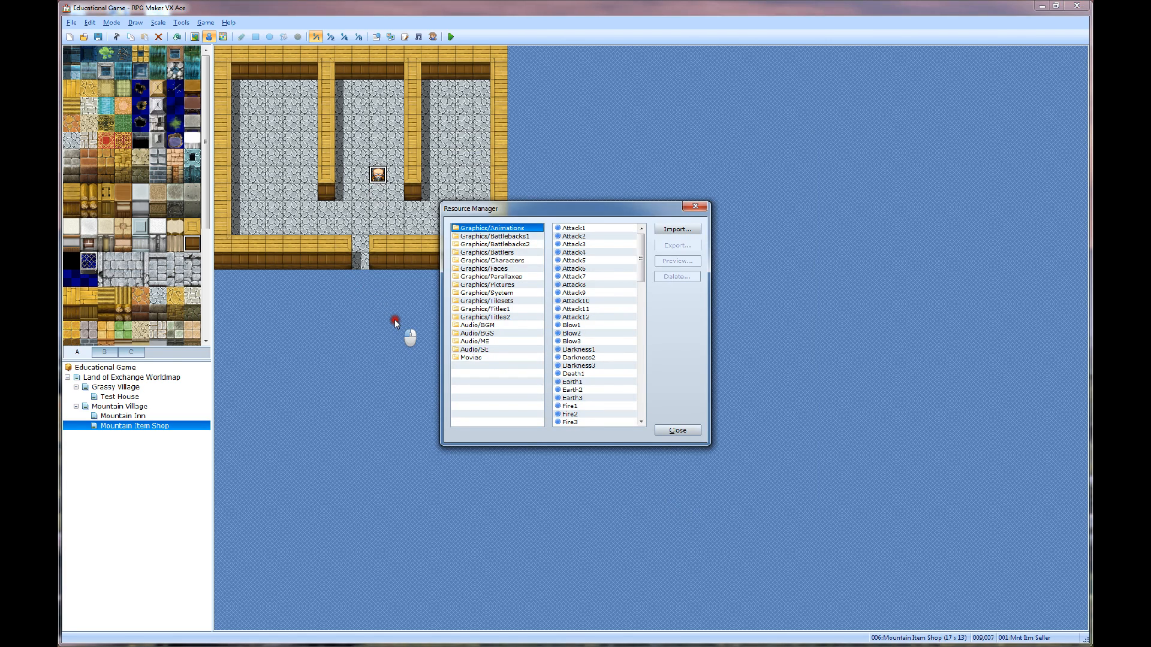
left_click(694, 207)
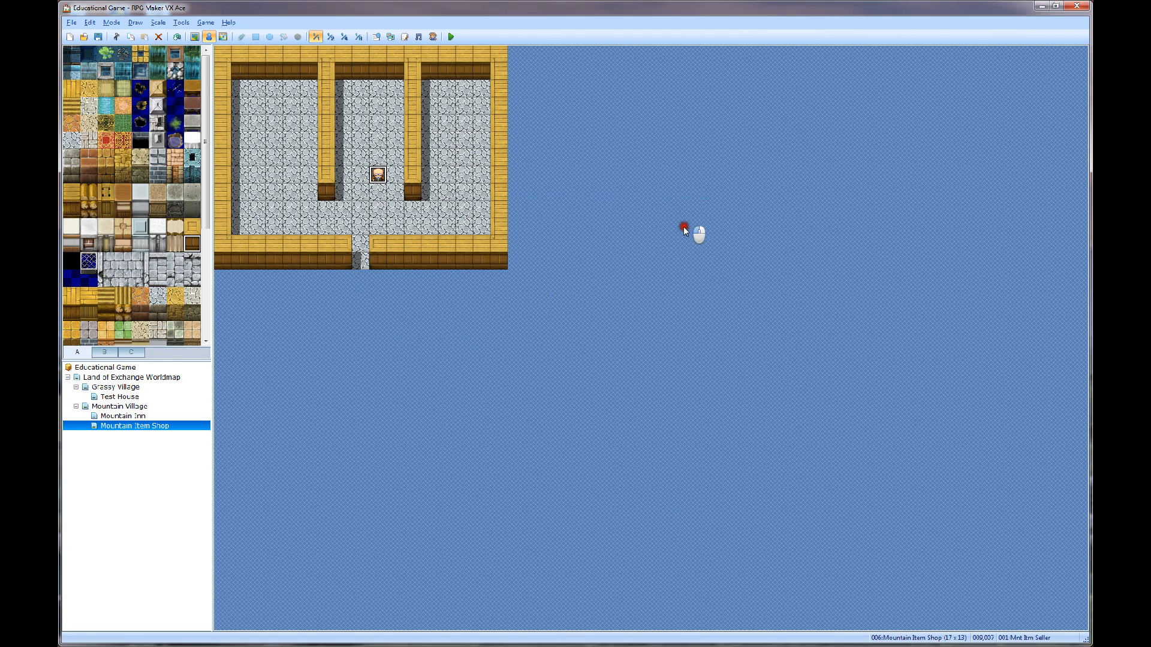
key("F12")
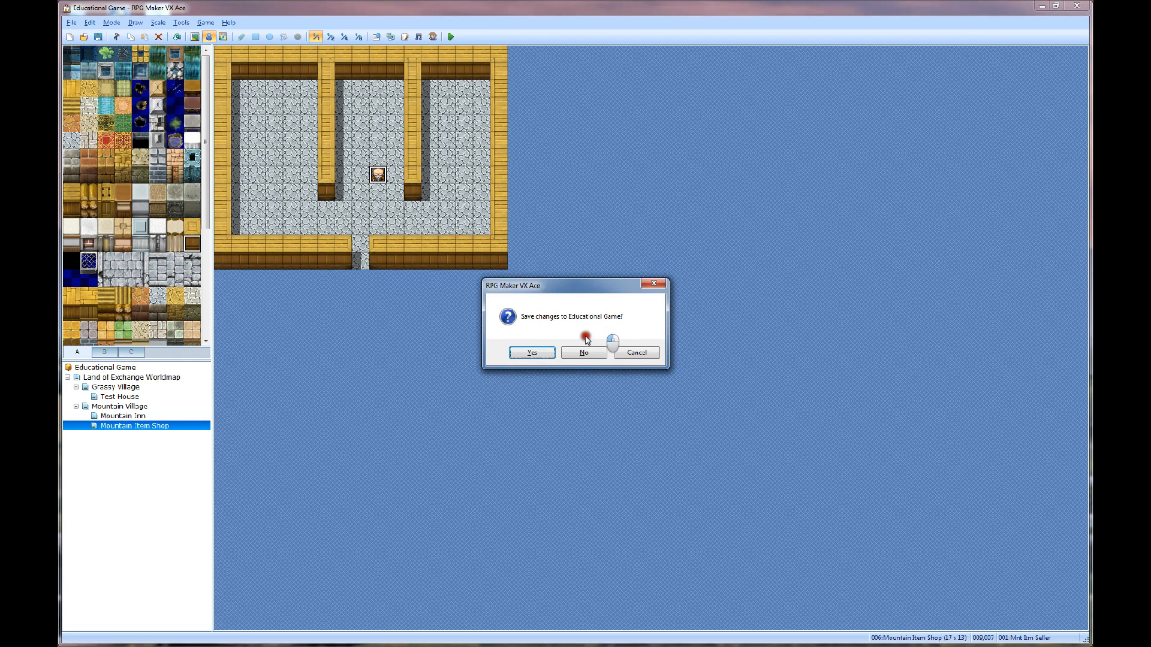
left_click(531, 353)
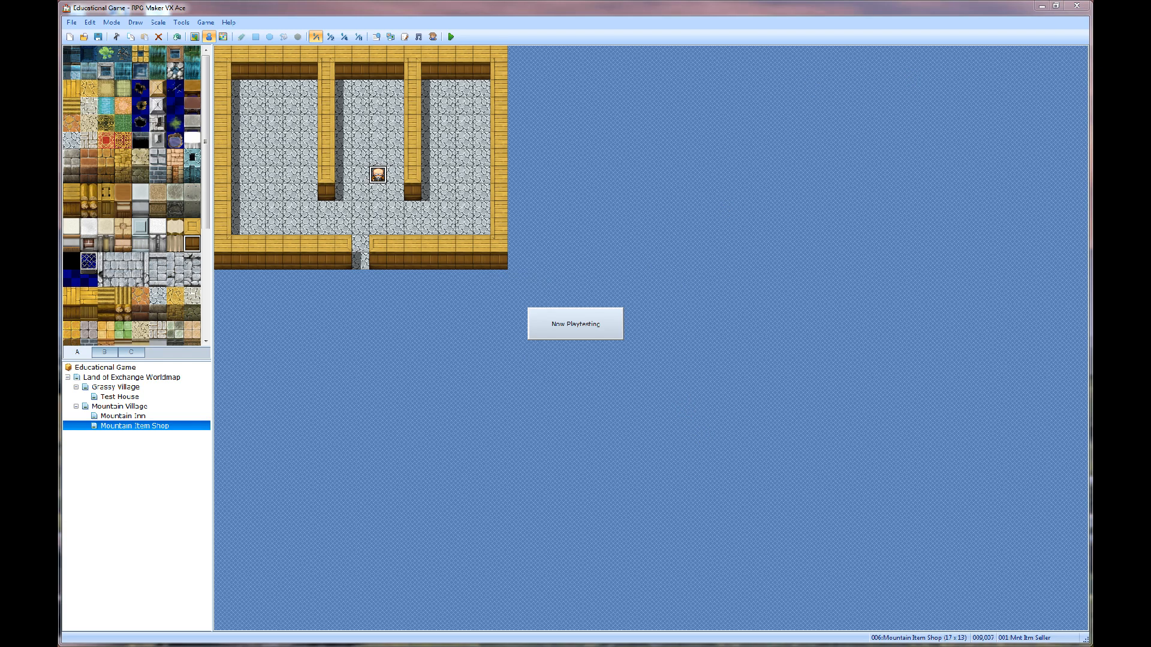
Start a new game in the playtest and sail the ship east to land at Mountain Village
left_click_drag(787, 175, 766, 167)
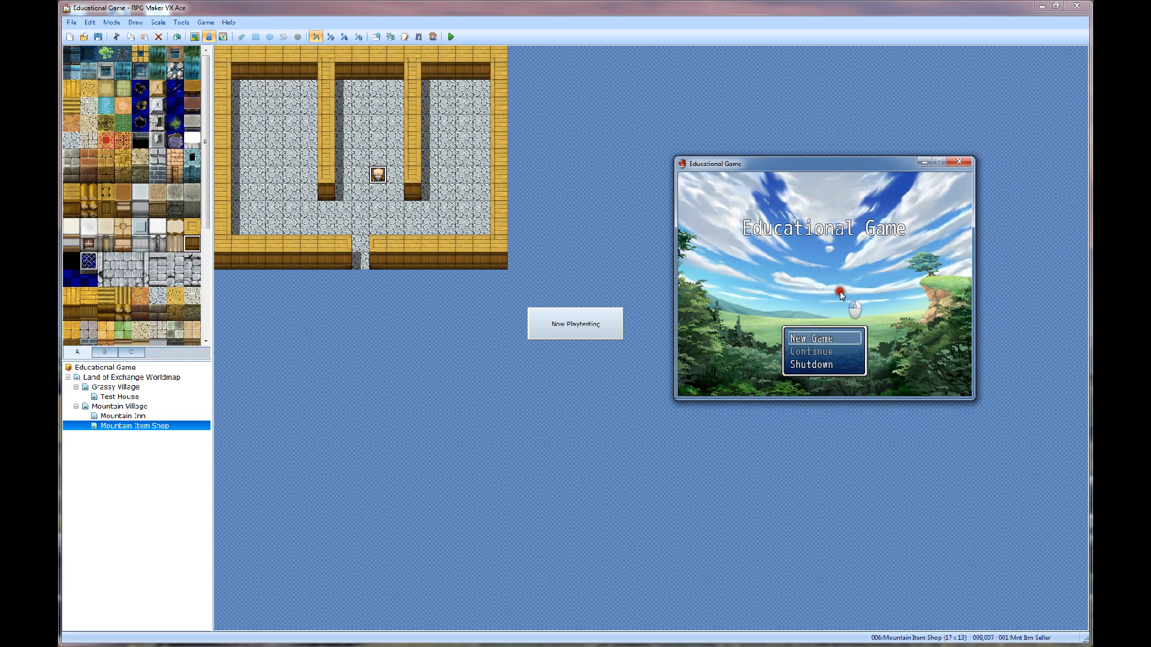
key("Return")
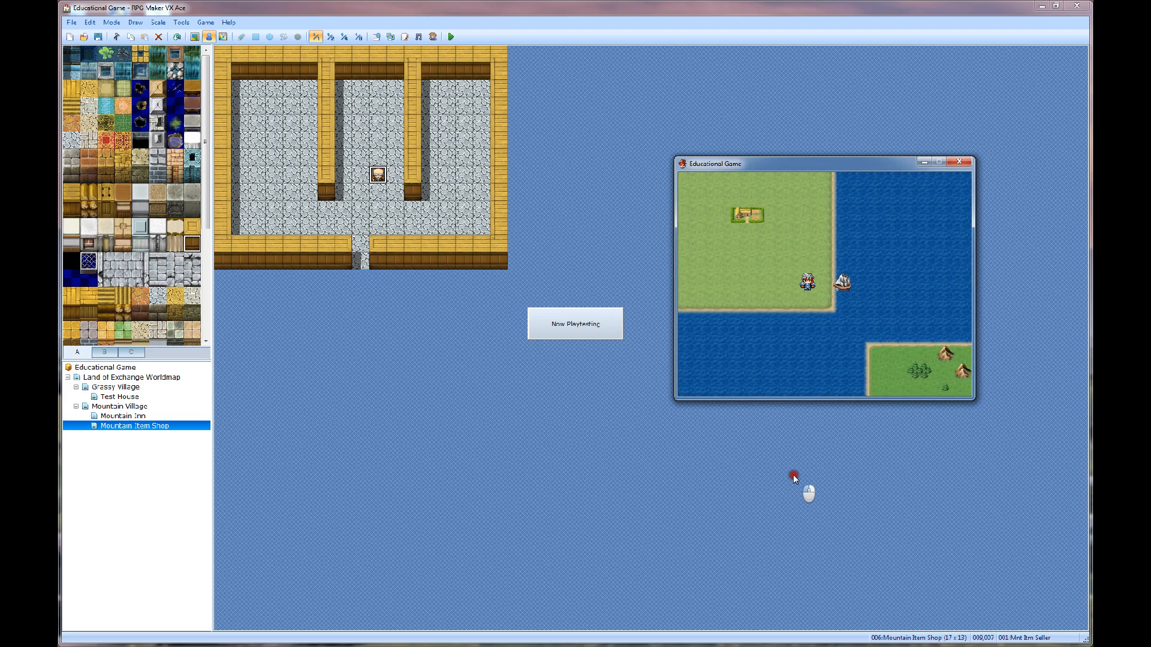
key("Right")
key("Return")
key("Right")
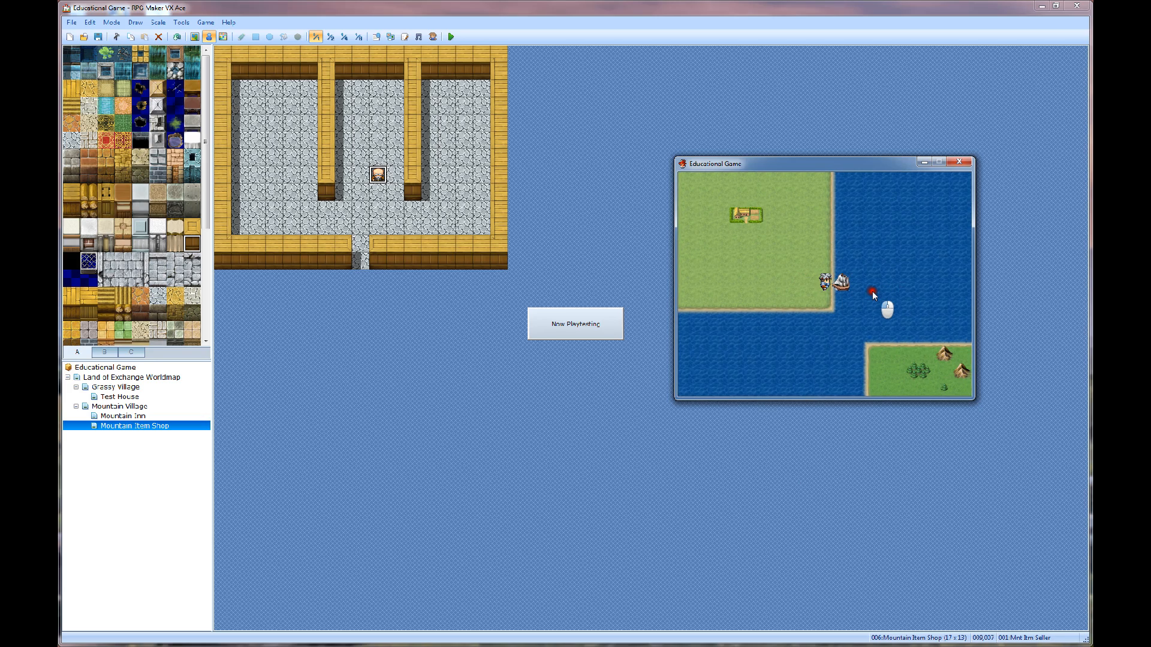
key("Right")
key("Down")
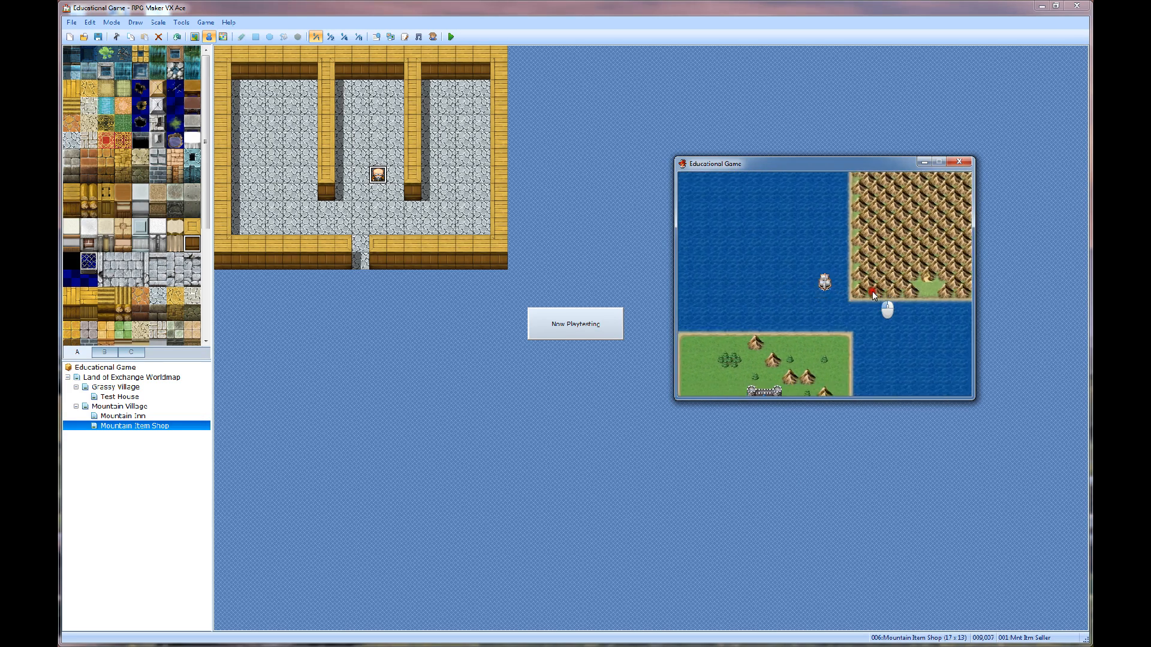
key("Up")
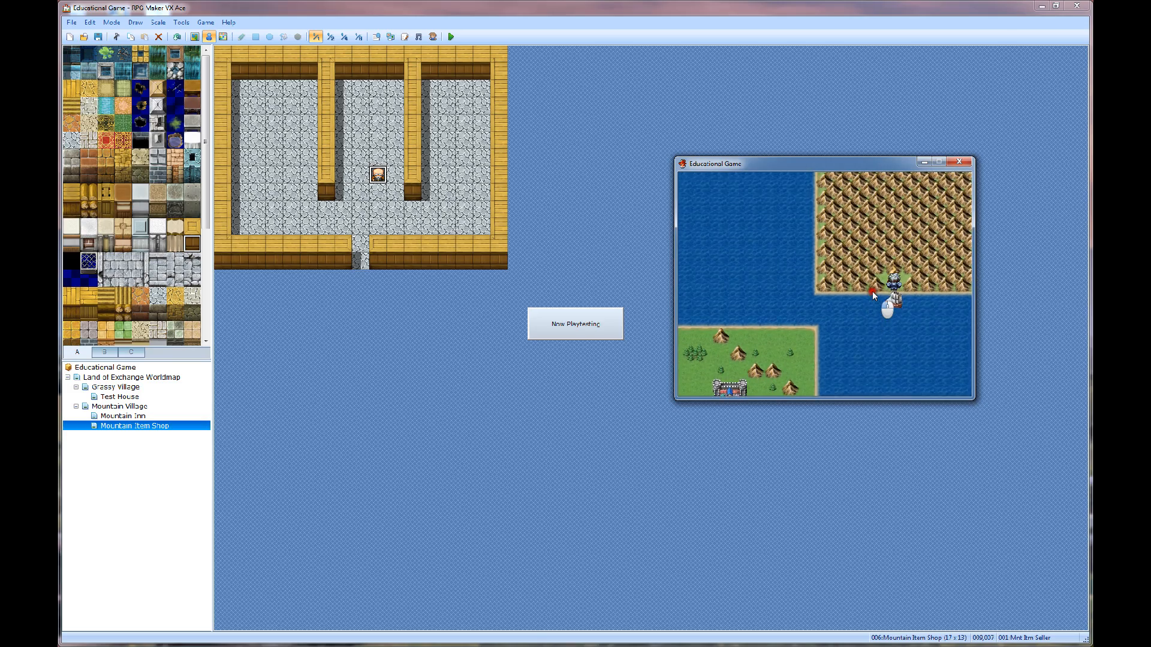
key("Return")
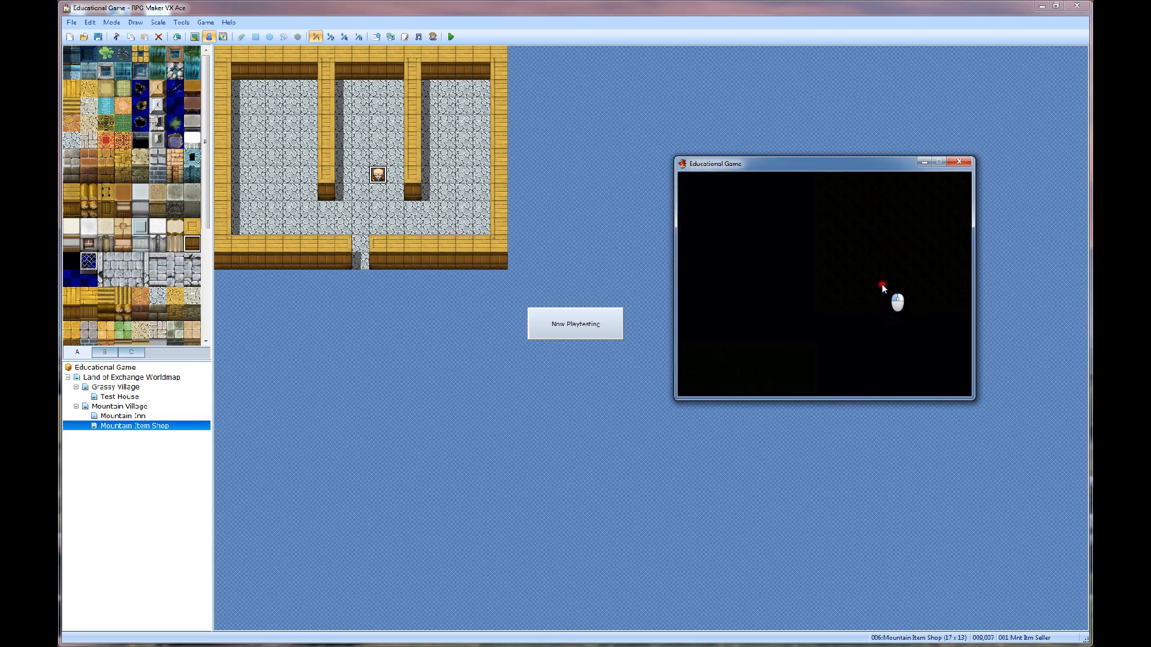
Walk the character north through Mountain Village, around the trees, to the doorway of the eastern building
key("Up")
key("Up")
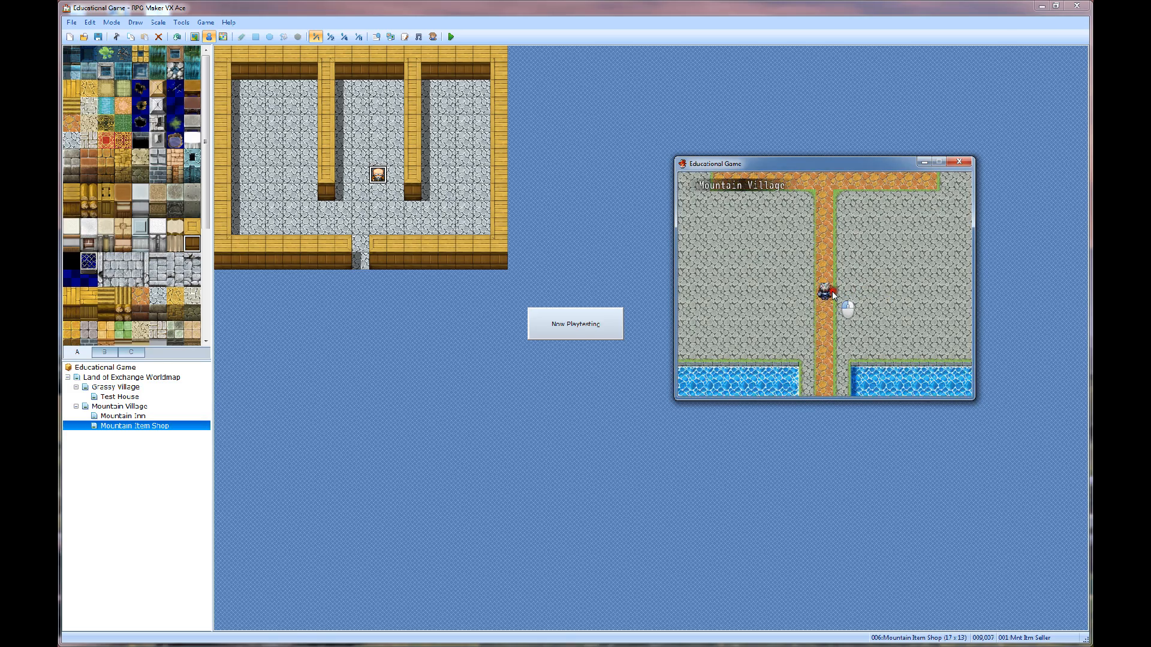
key("Up")
key("Right")
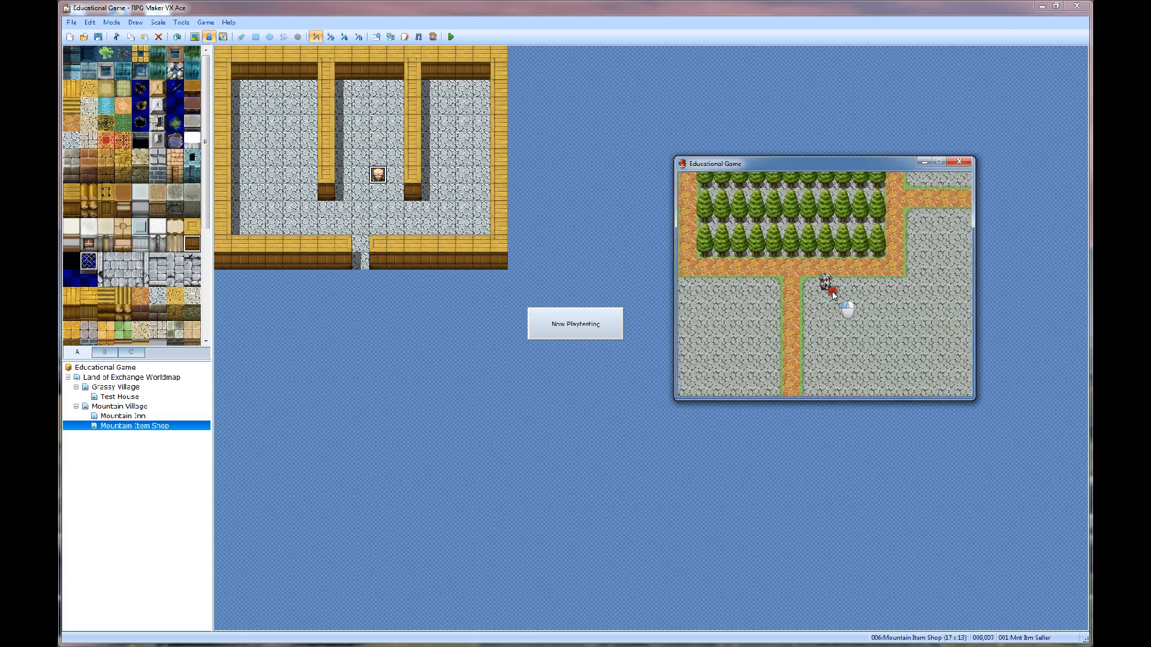
key("Up")
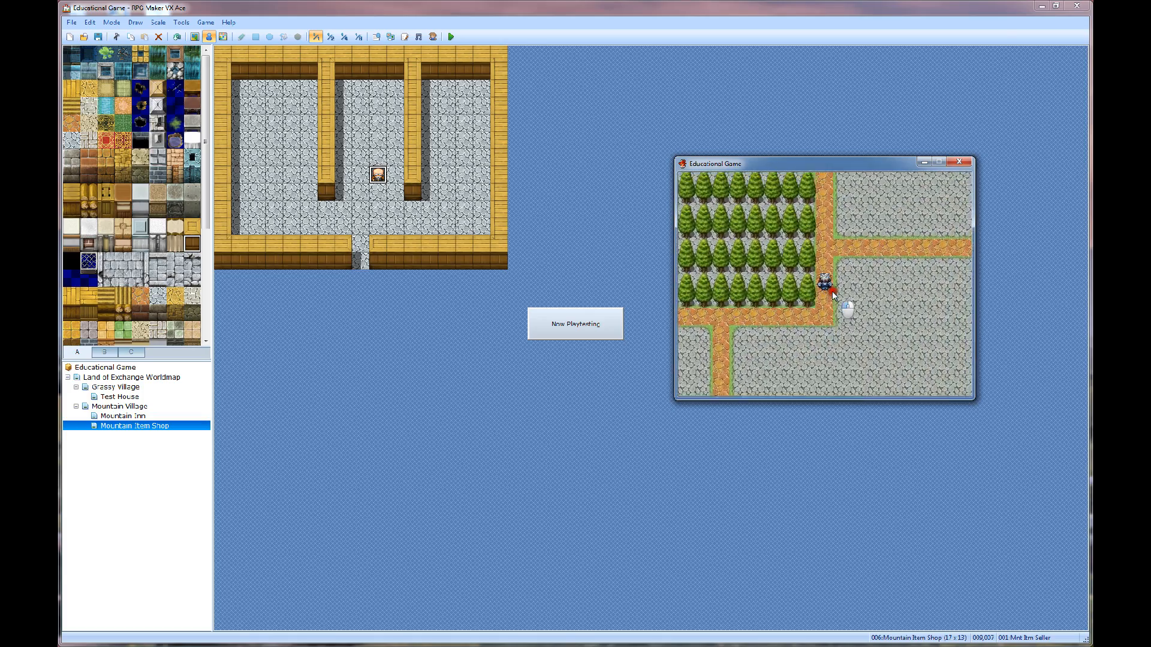
key("Up")
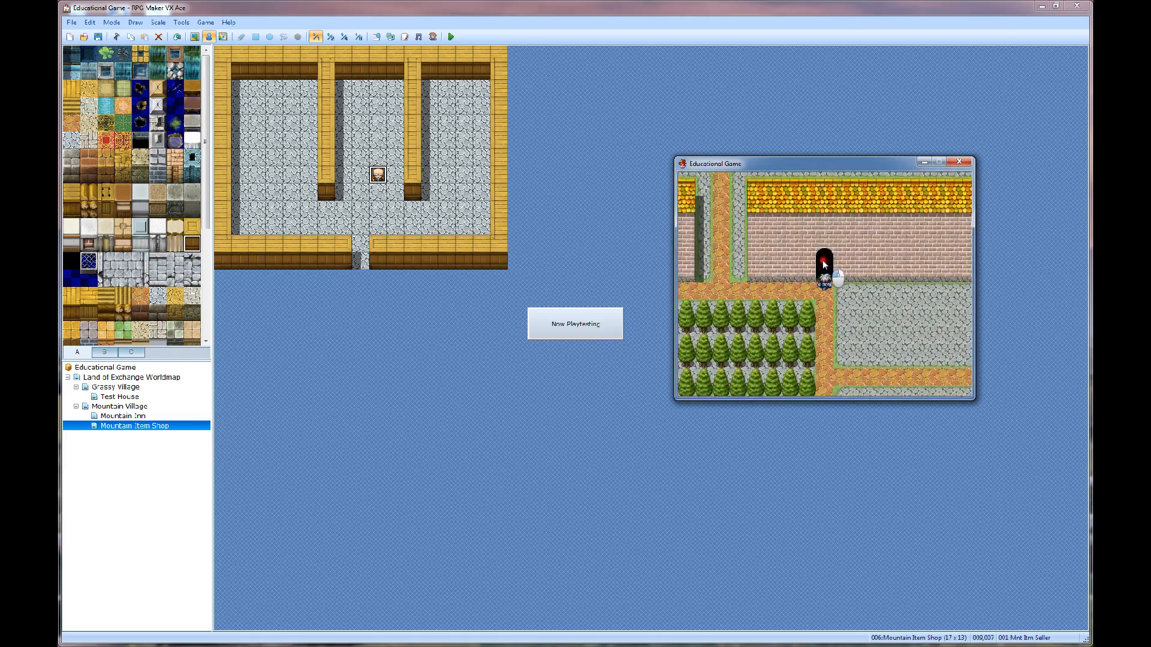
Try repeatedly to enter the item shop through its doorway, and close the playtest
key("Down")
key("Up")
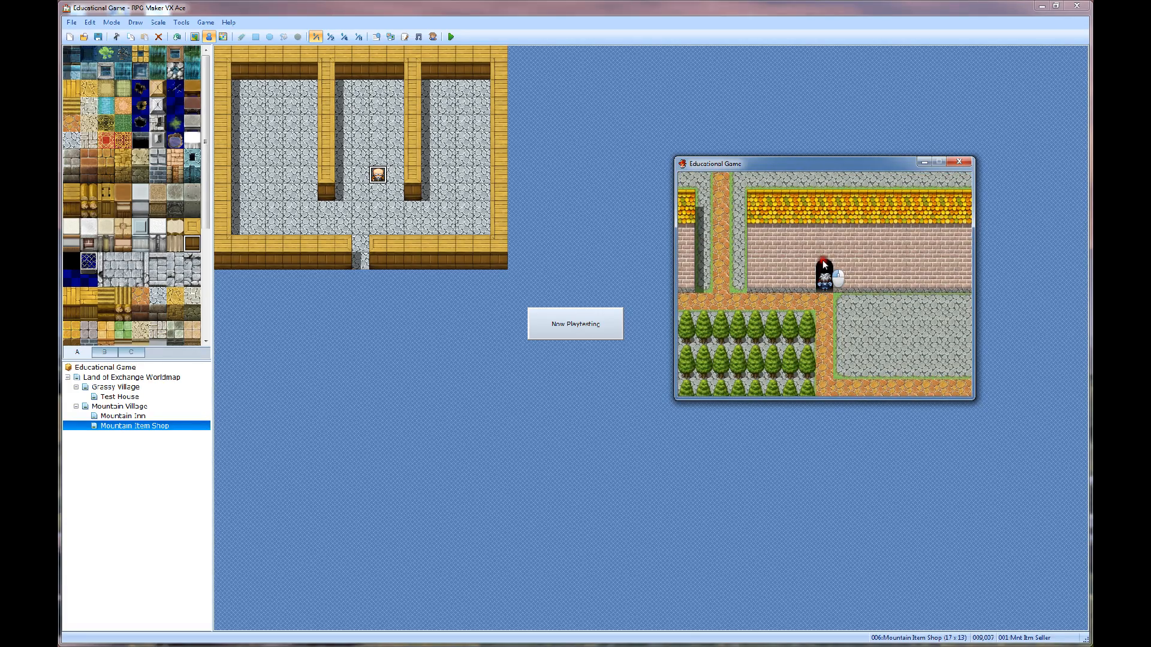
key("Down")
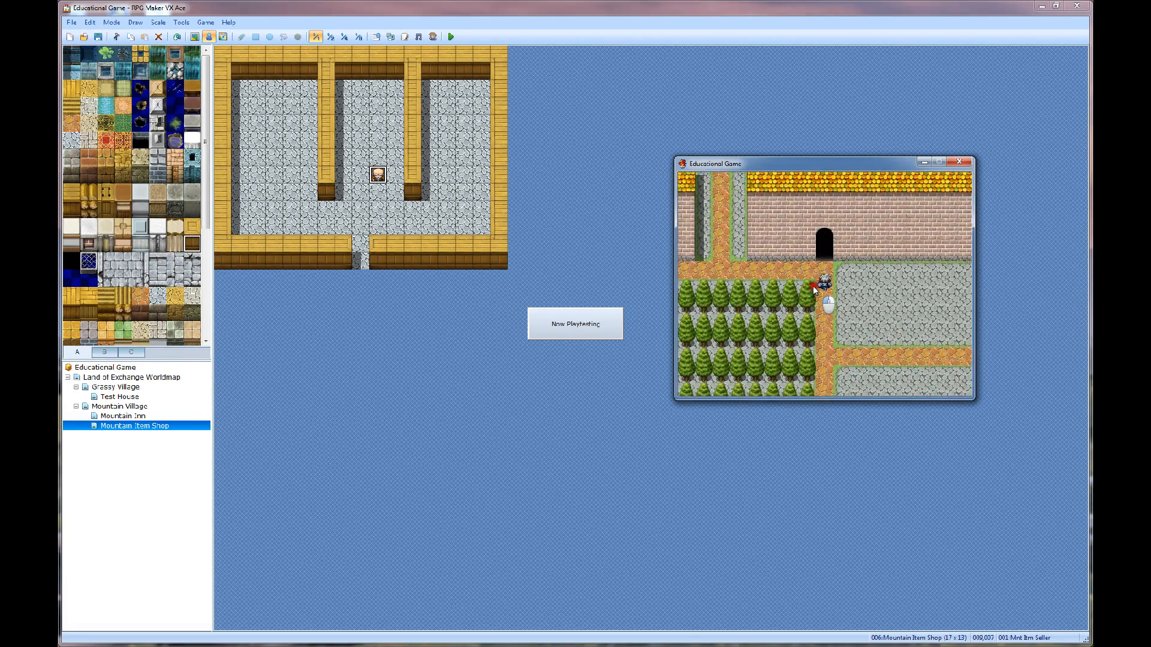
key("Up")
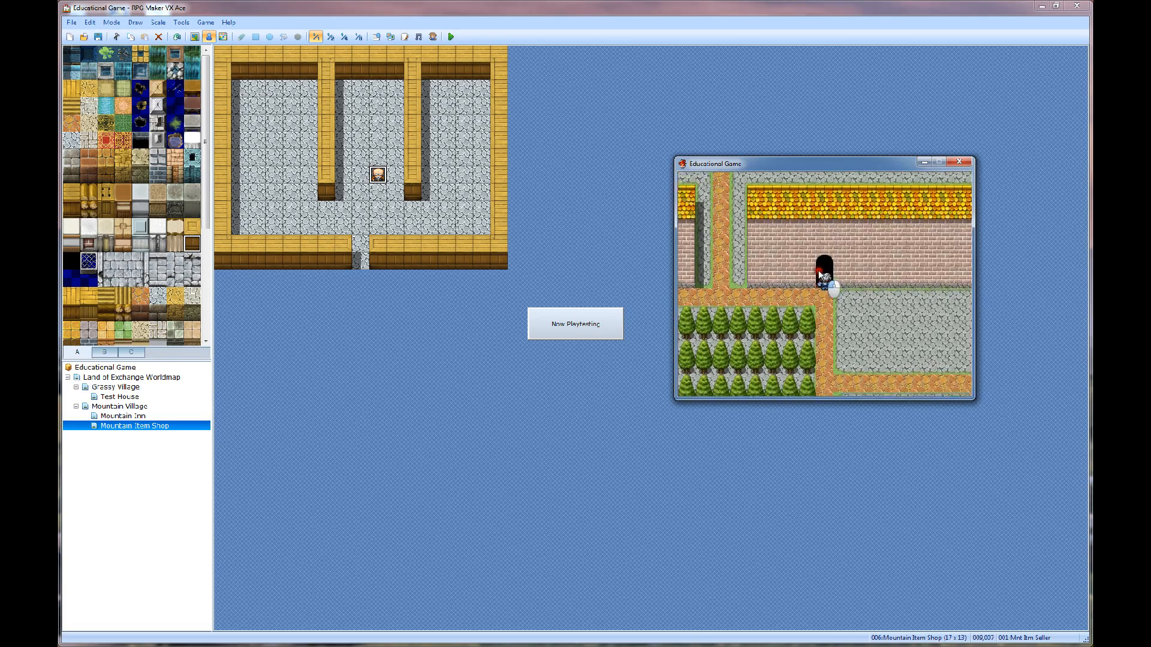
key("Down")
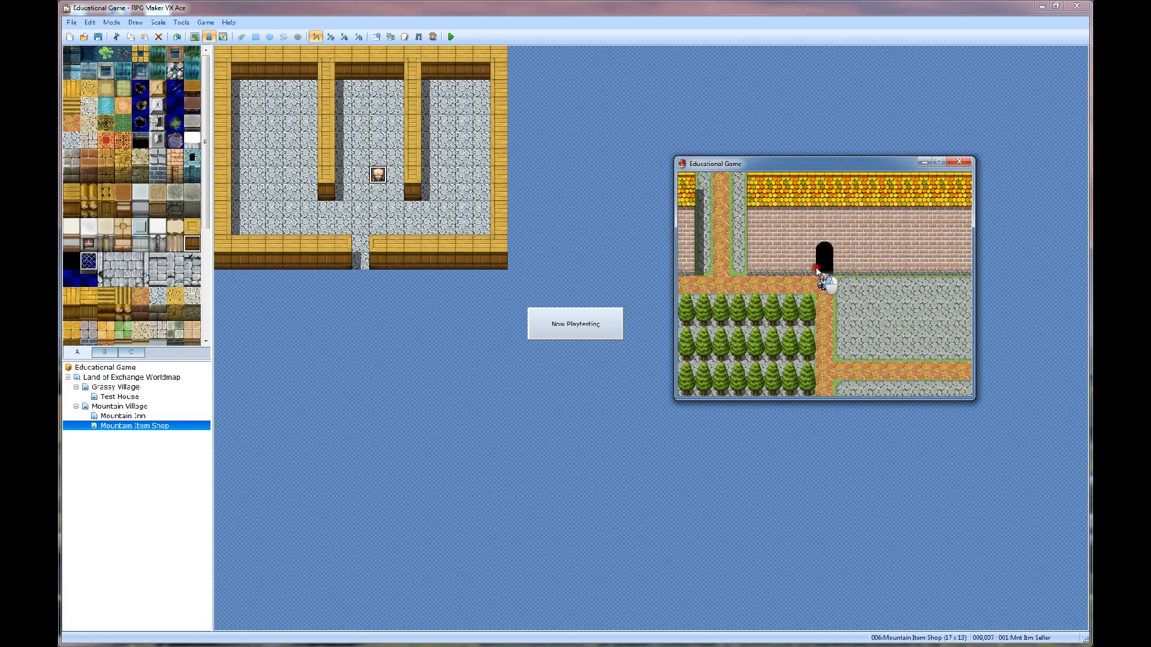
key("Up")
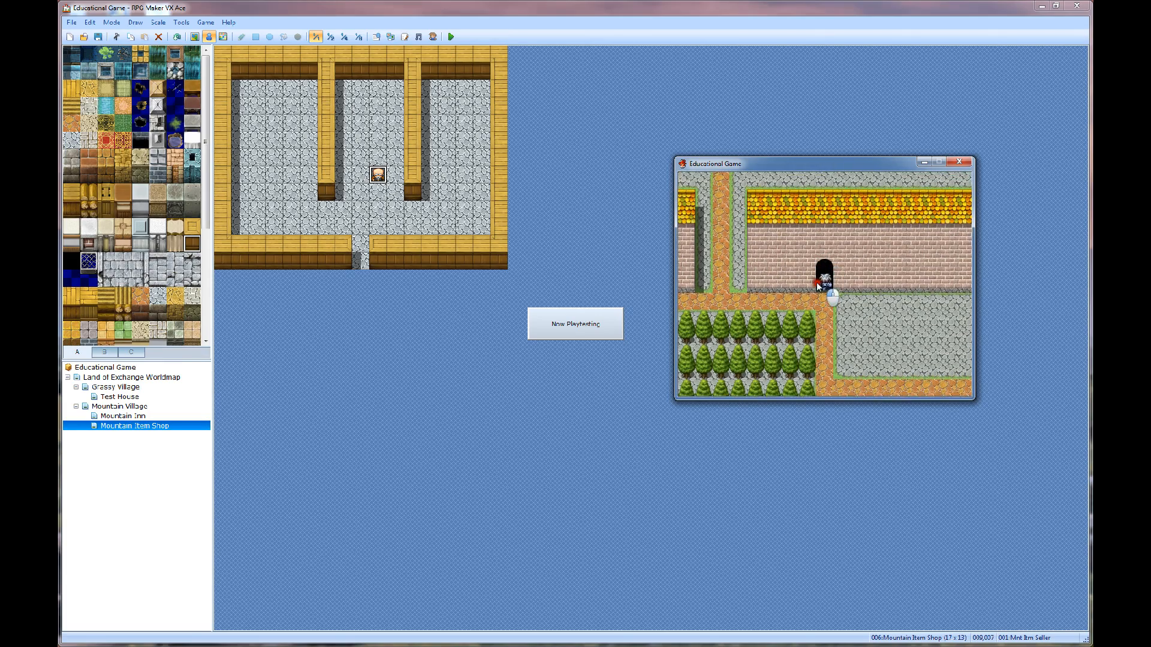
left_click(960, 162)
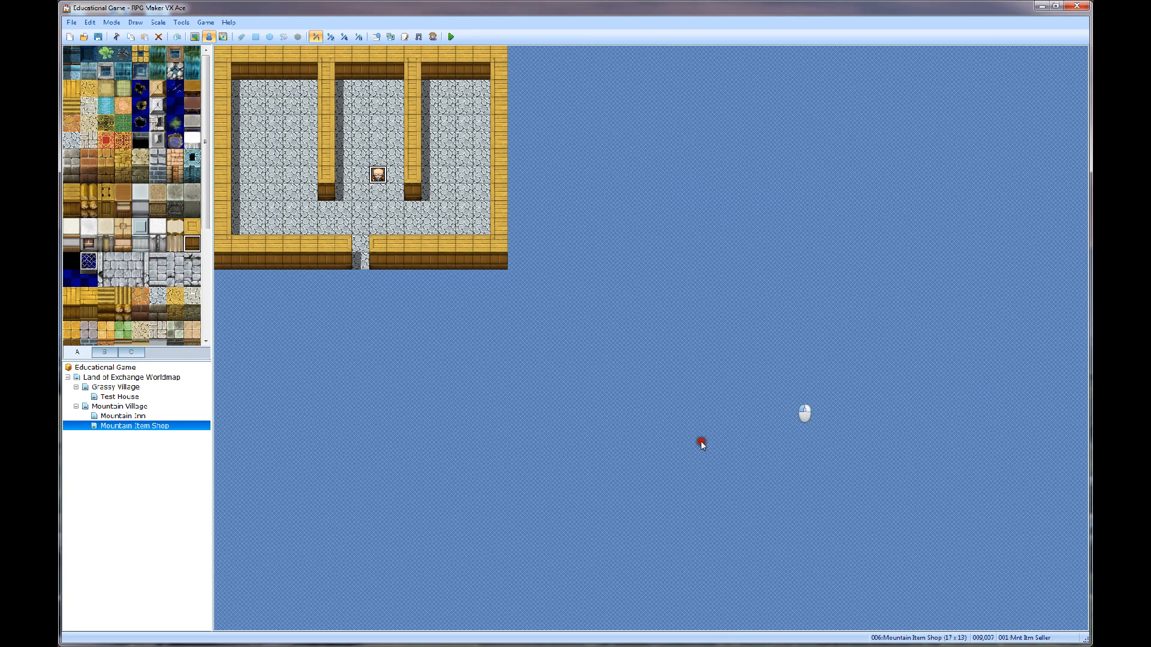
Create an event named "Mtn. Itm. Shop out" on the Mountain Item Shop's exit tile
right_click(362, 264)
left_click(375, 266)
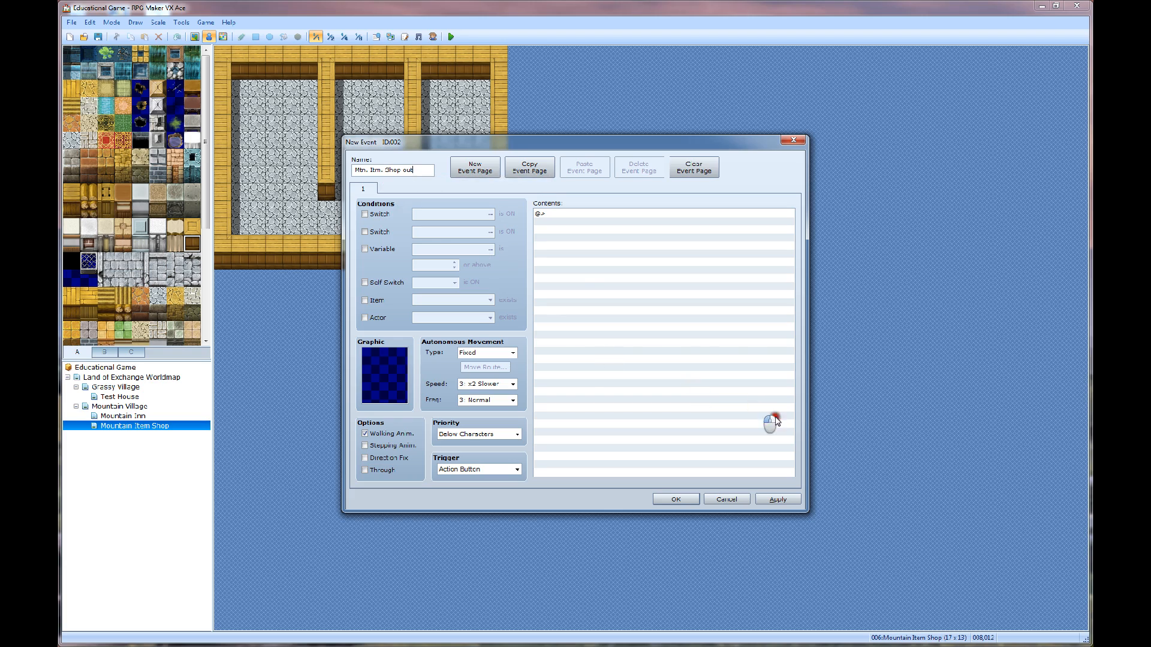
Add a Transfer Player command to the event, sending the player to Mountain Village's eastern doorway at (019,007)
double_click(539, 212)
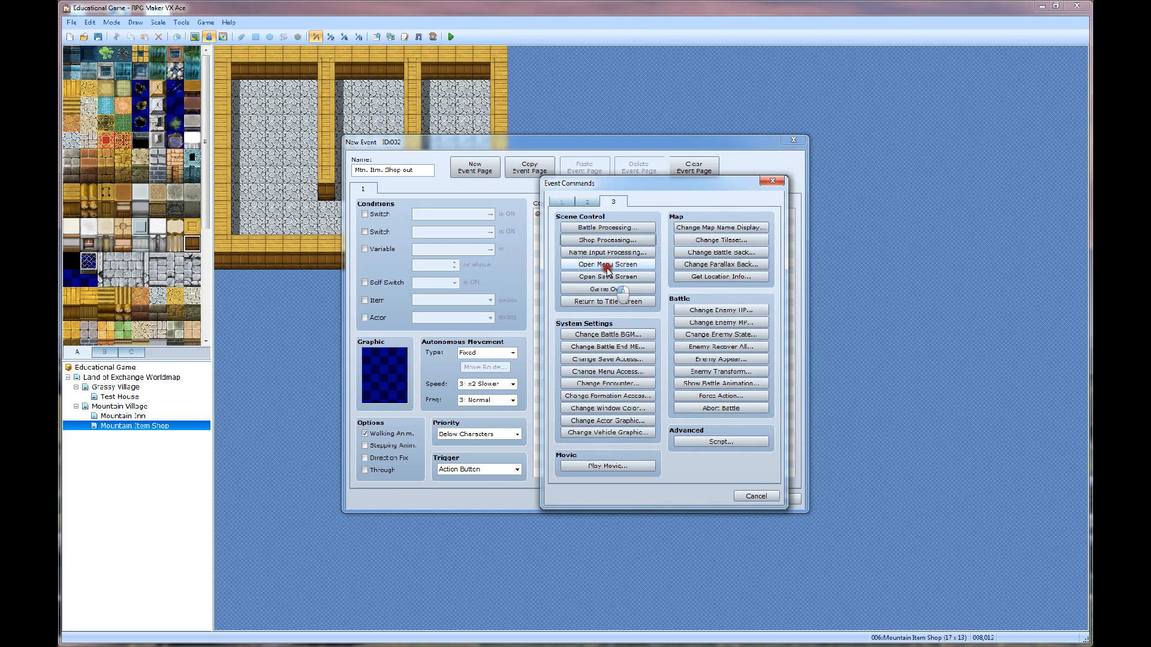
left_click(564, 202)
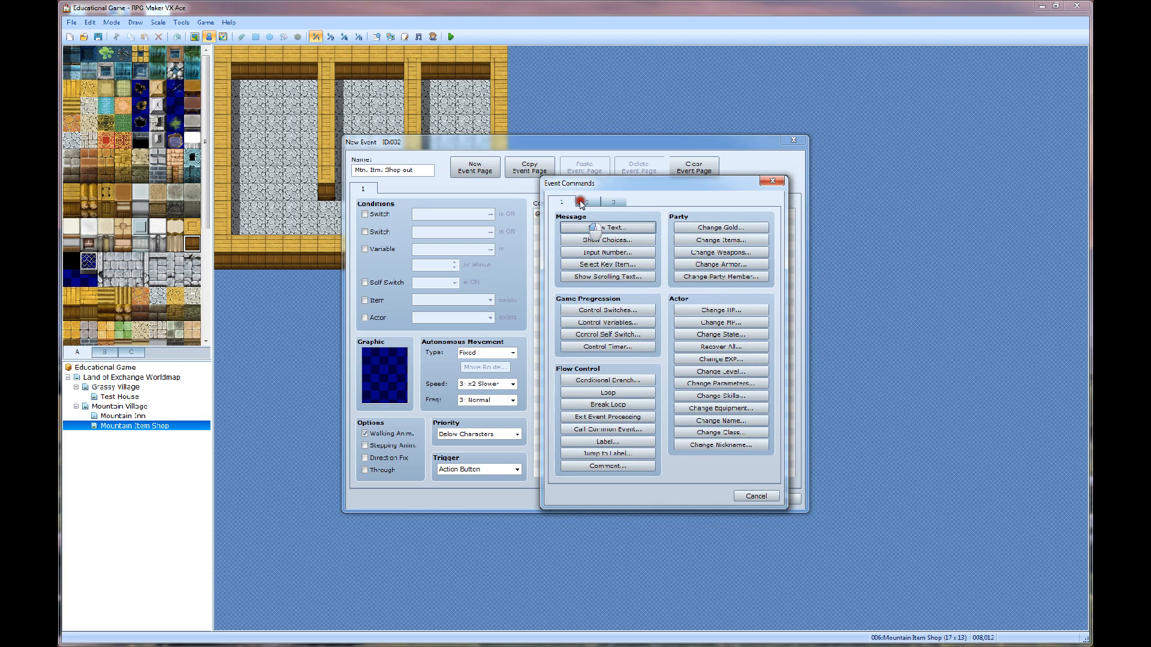
left_click(586, 202)
left_click(586, 228)
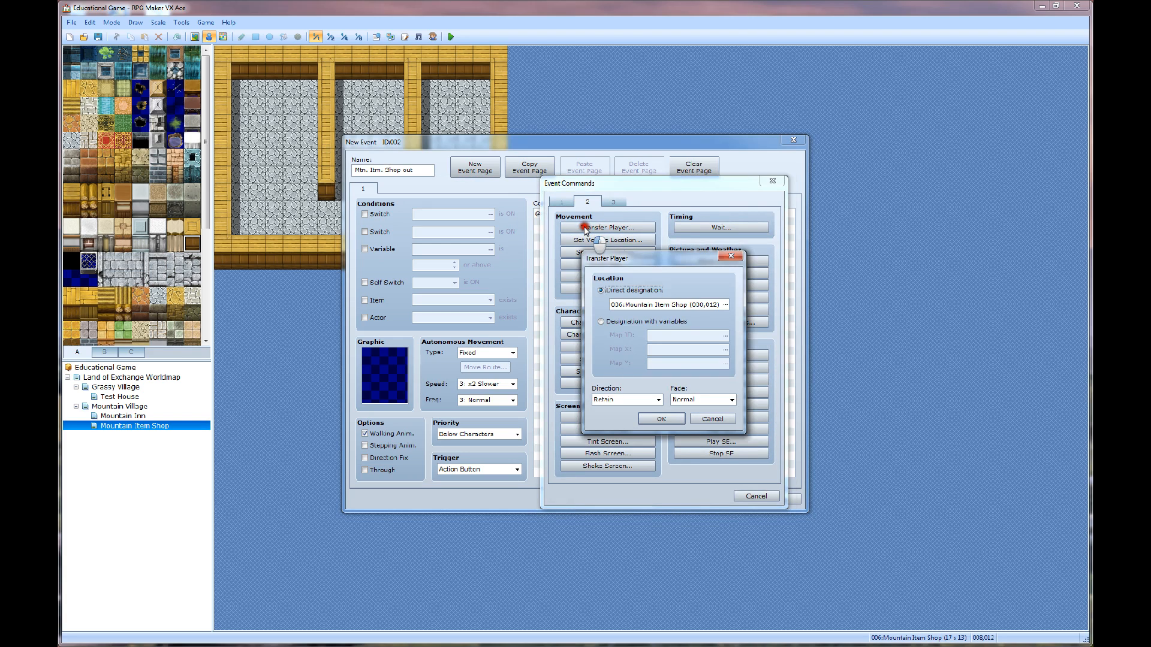
left_click(723, 306)
left_click(519, 298)
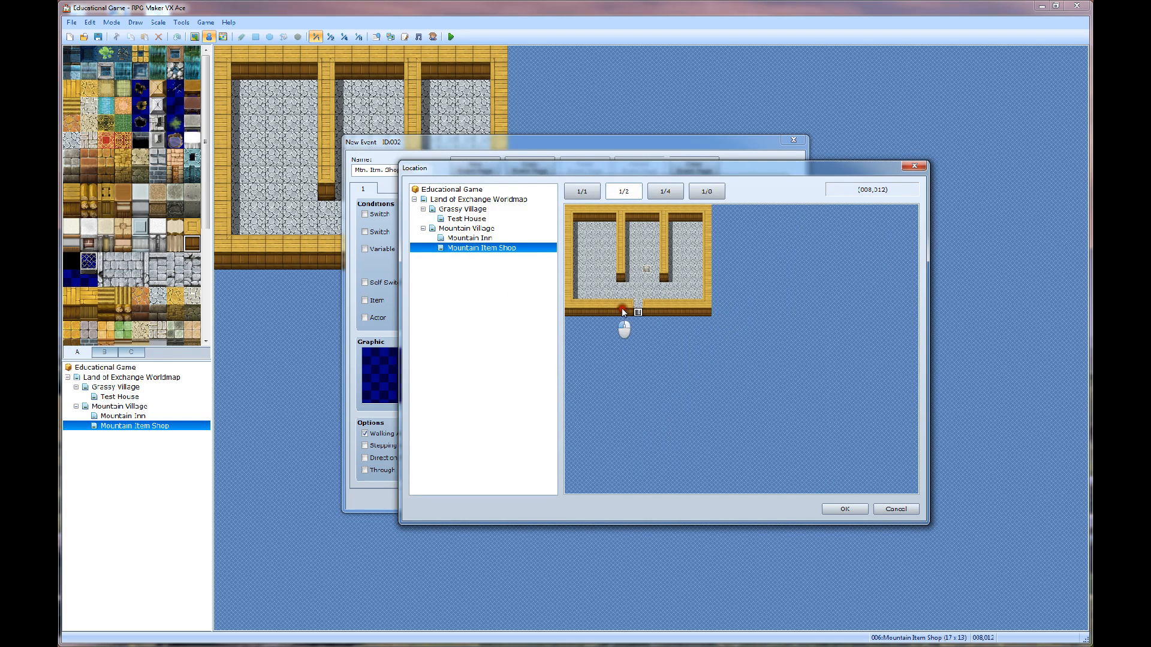
left_click(467, 239)
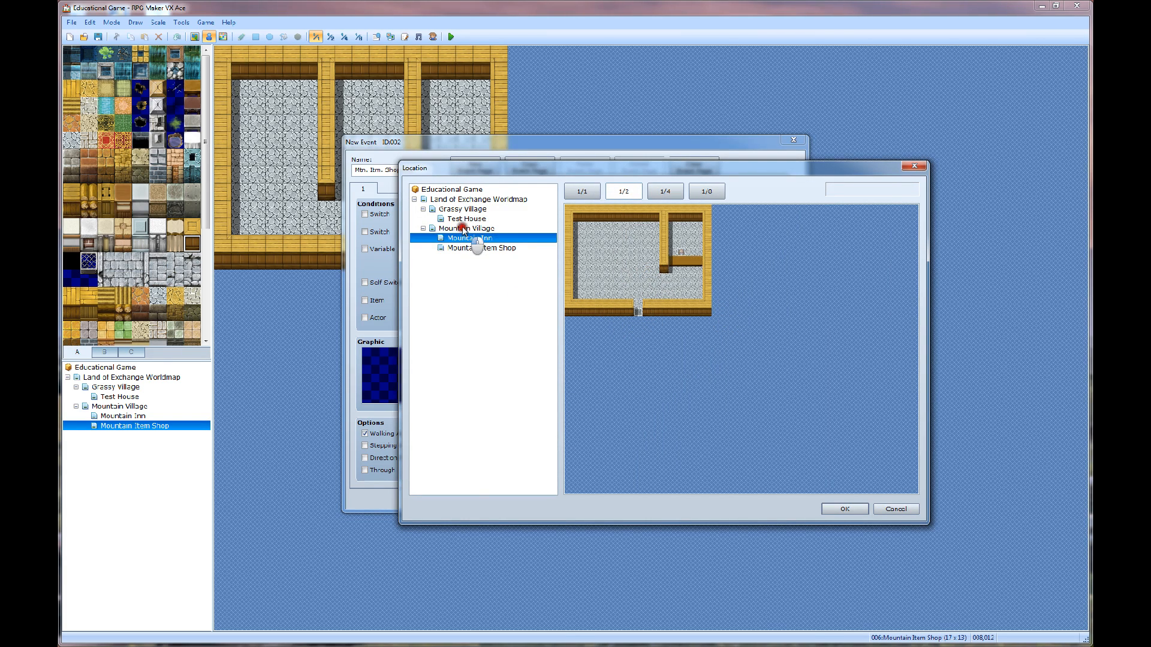
left_click(462, 228)
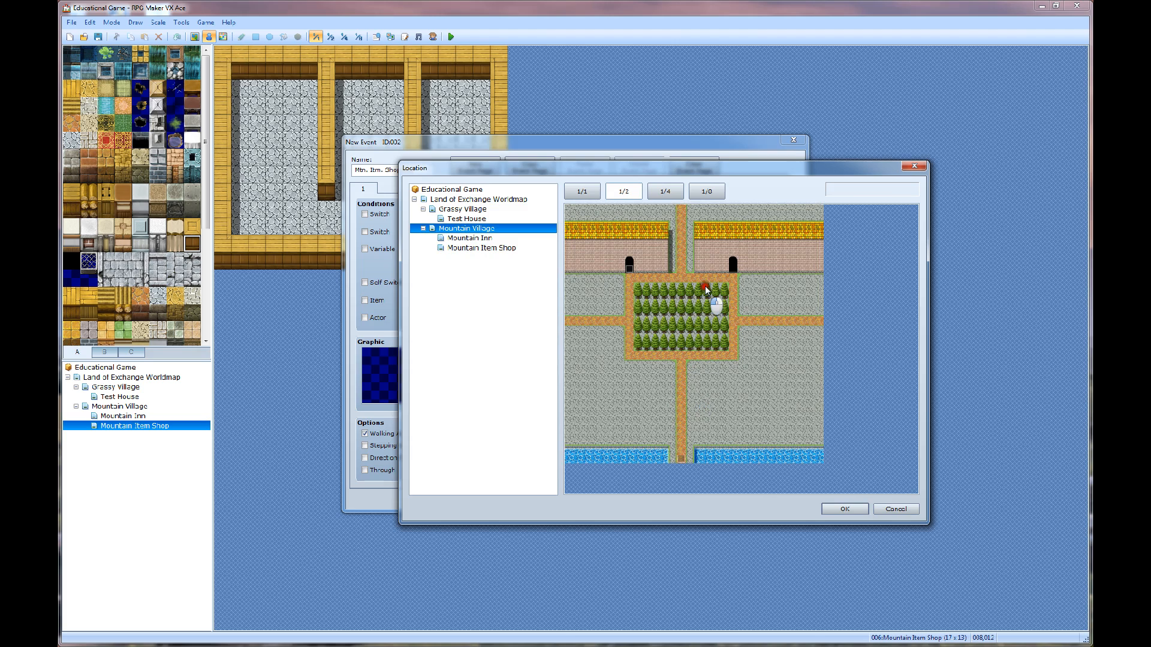
left_click(728, 270)
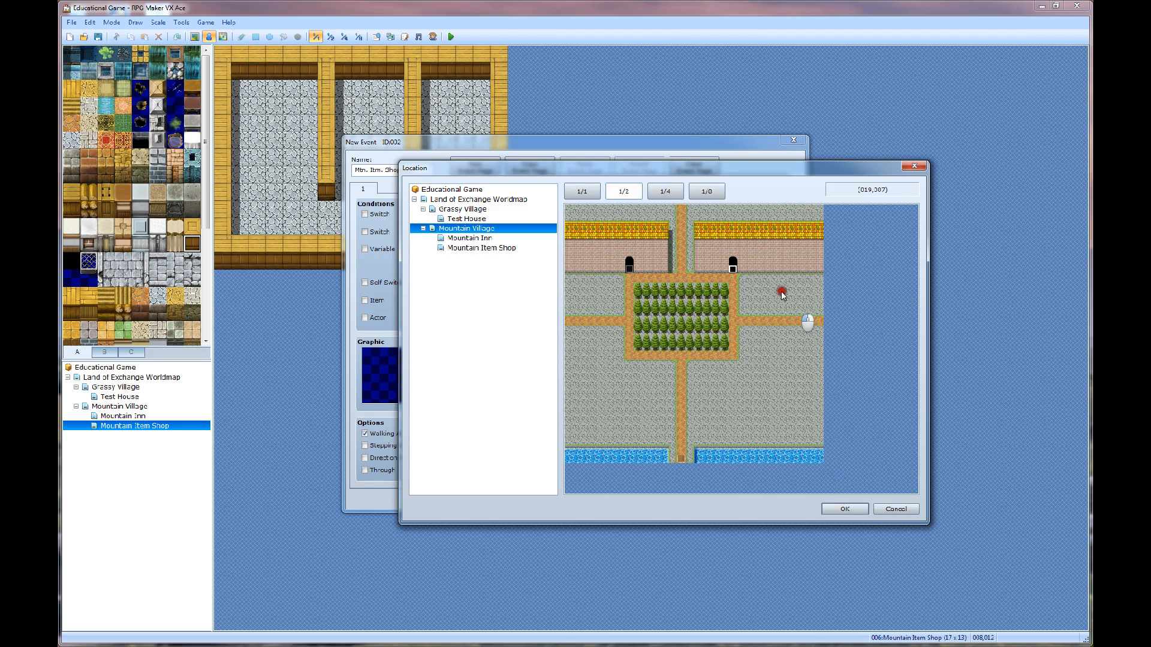
left_click(843, 508)
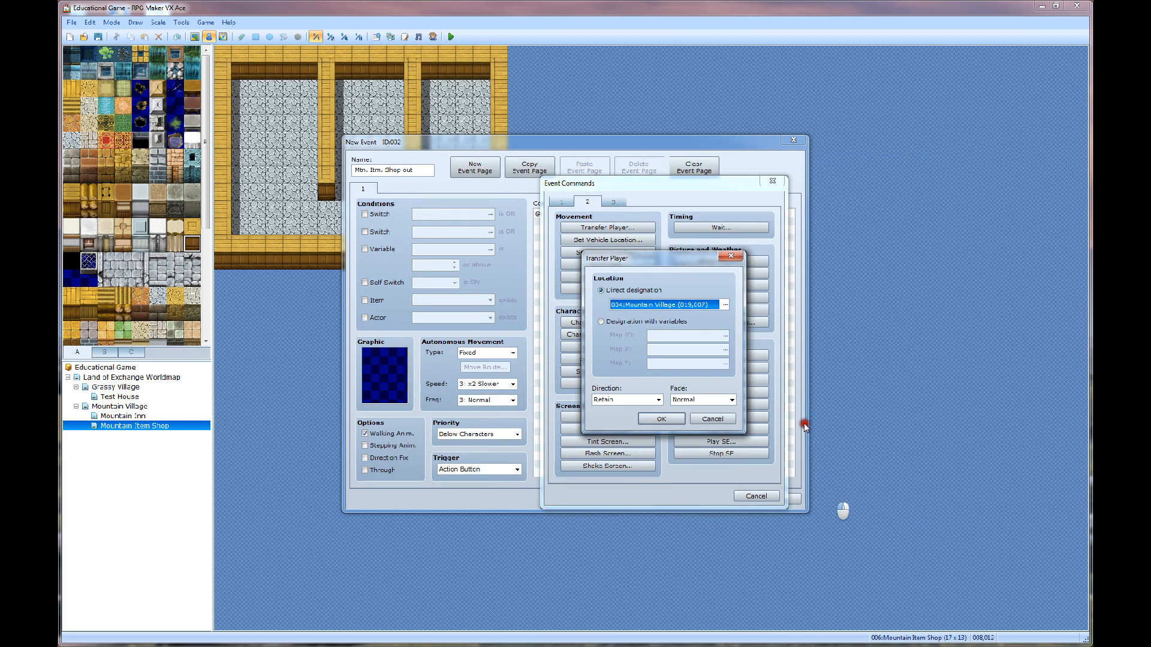
left_click(662, 419)
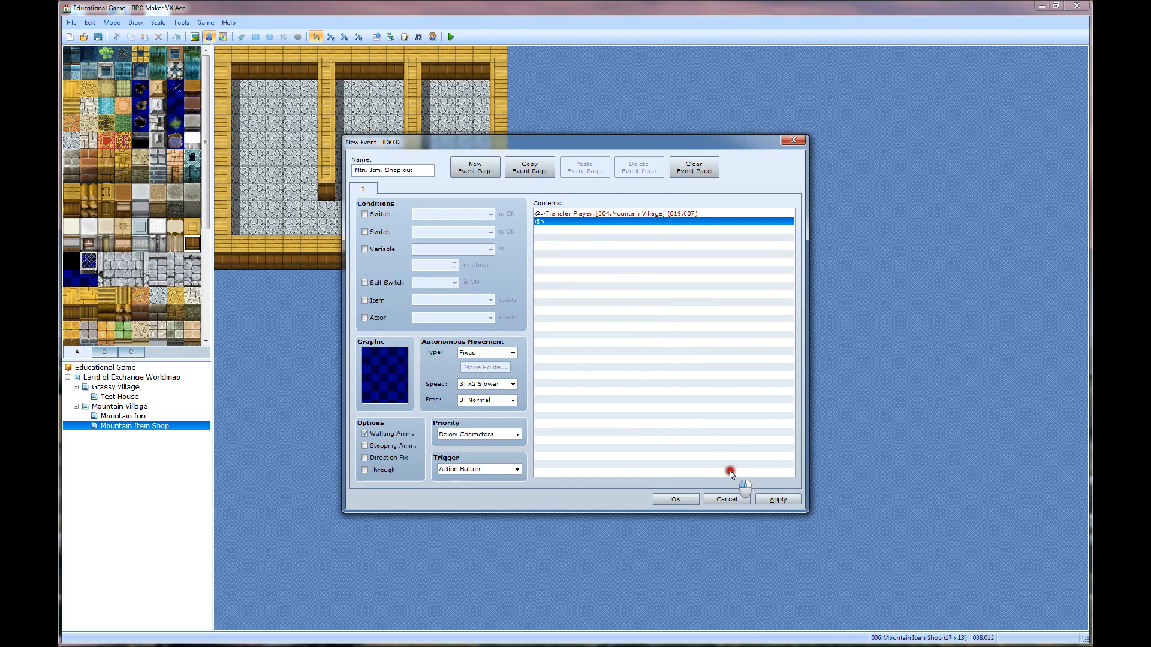
Insert a Play SE command with the "Move" sound before the player transfer and save the shop exit event
left_click(565, 214)
right_click(565, 214)
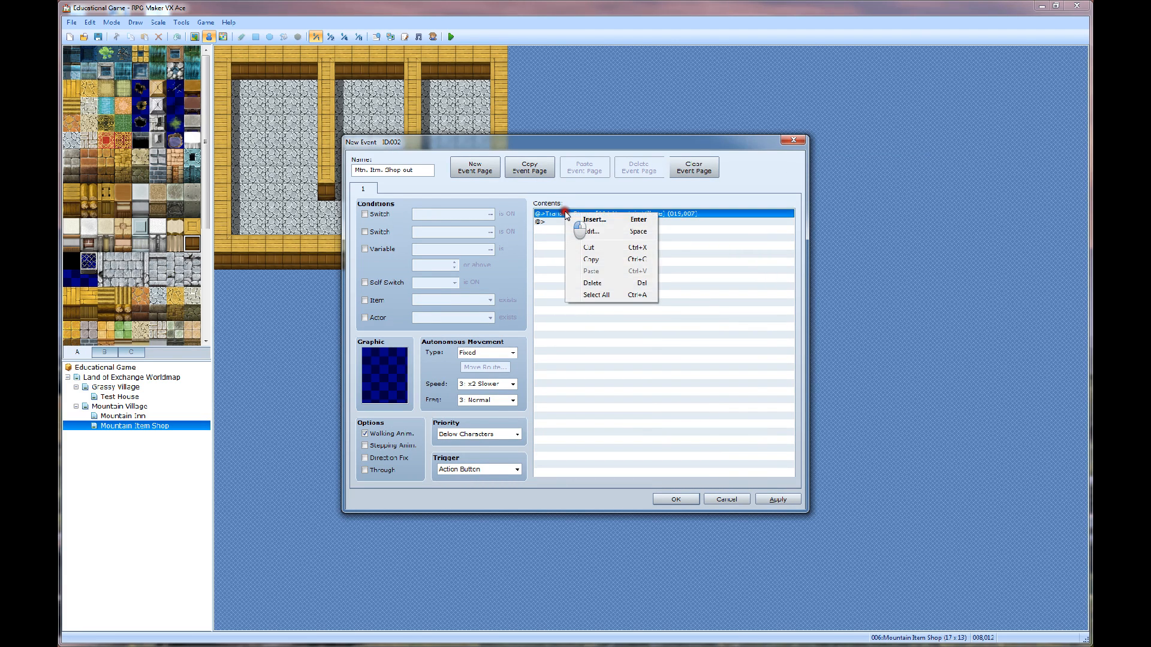
left_click(575, 220)
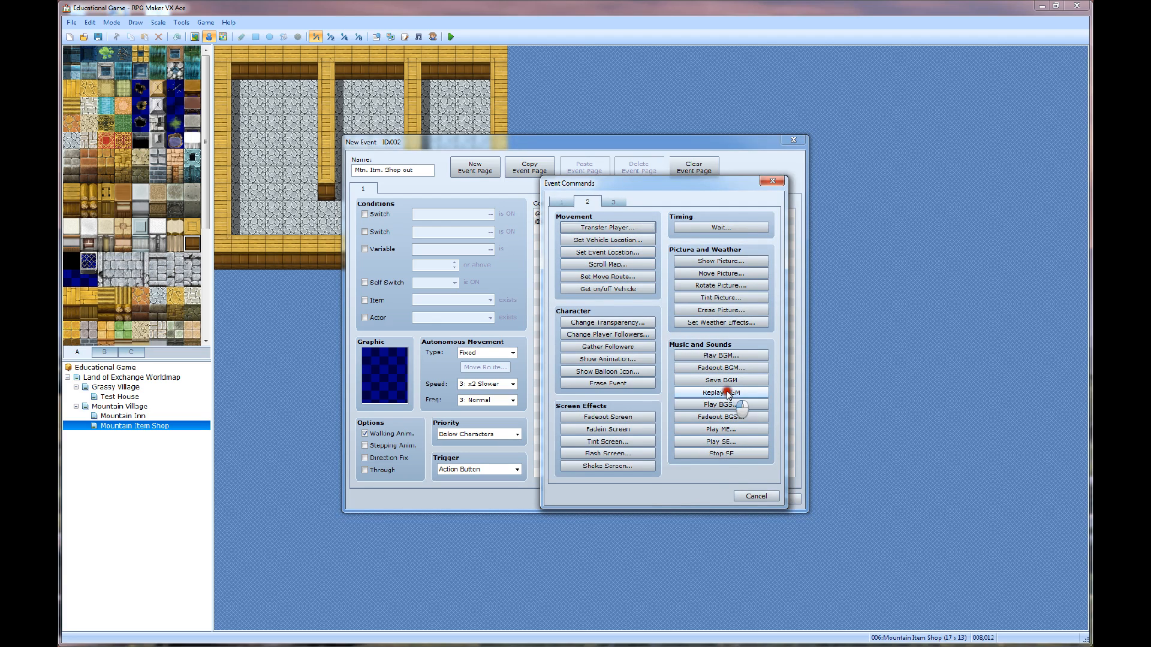
left_click(721, 442)
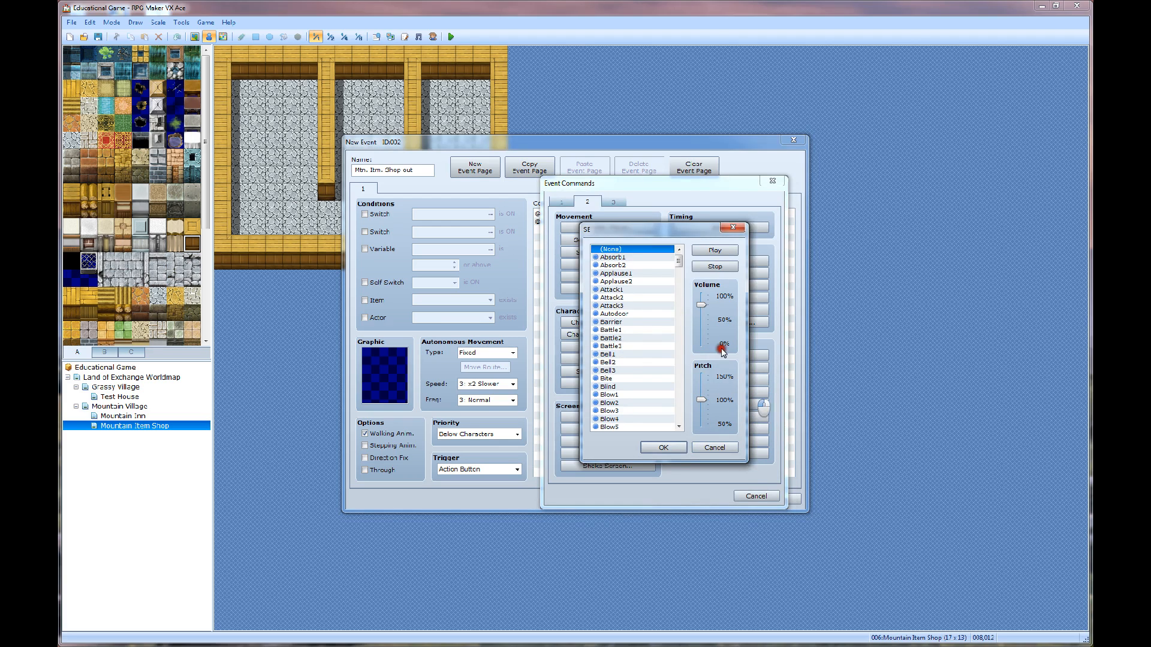
scroll(653, 359, "down", 10)
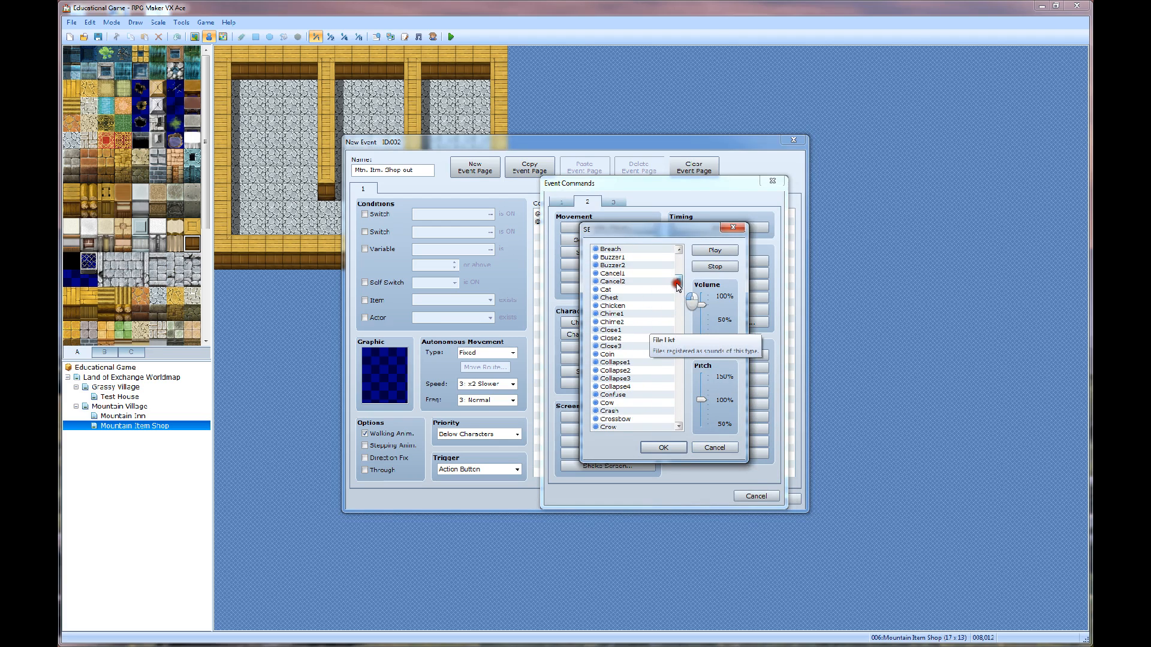
left_click_drag(677, 287, 676, 360)
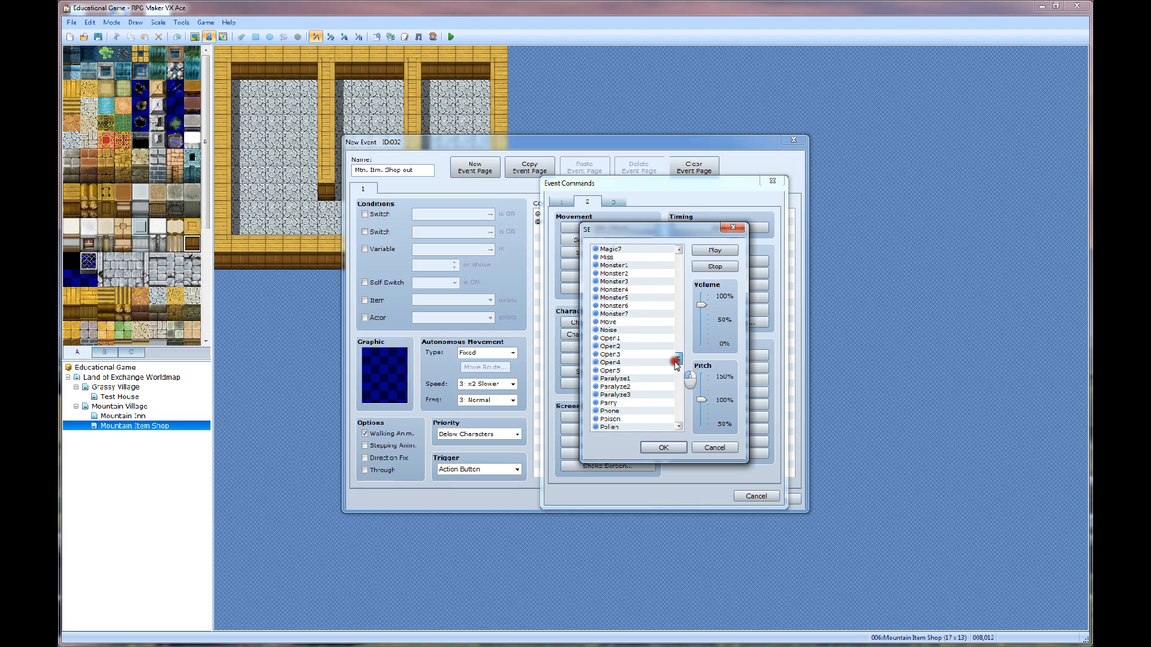
left_click(638, 331)
left_click(629, 323)
left_click(659, 447)
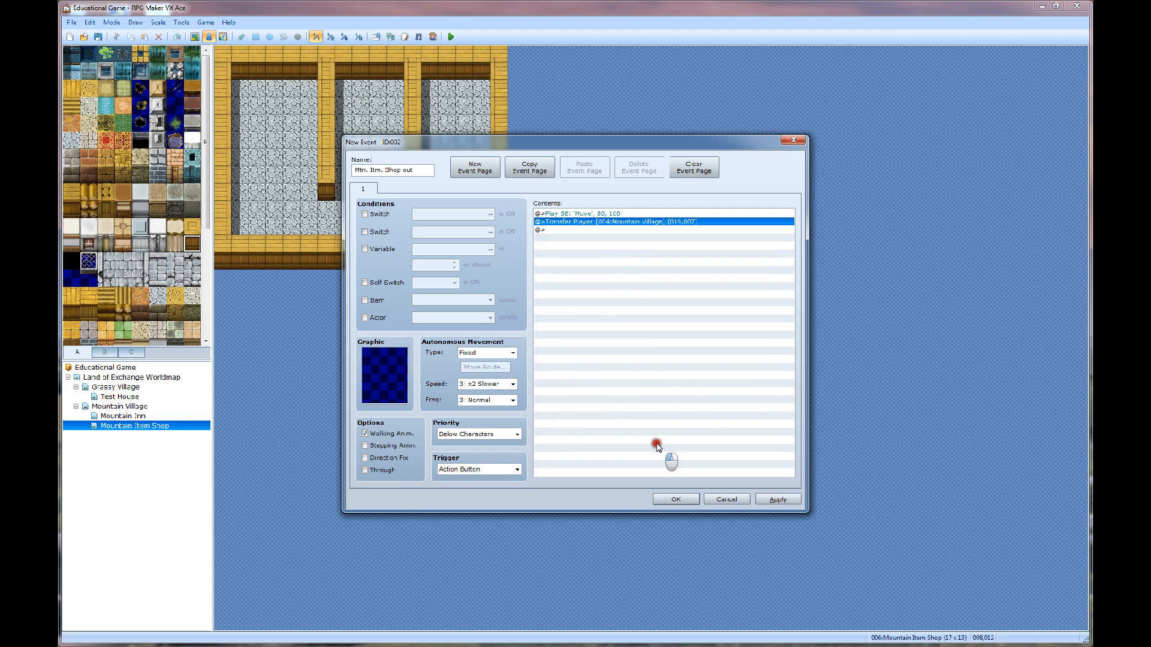
left_click(585, 221)
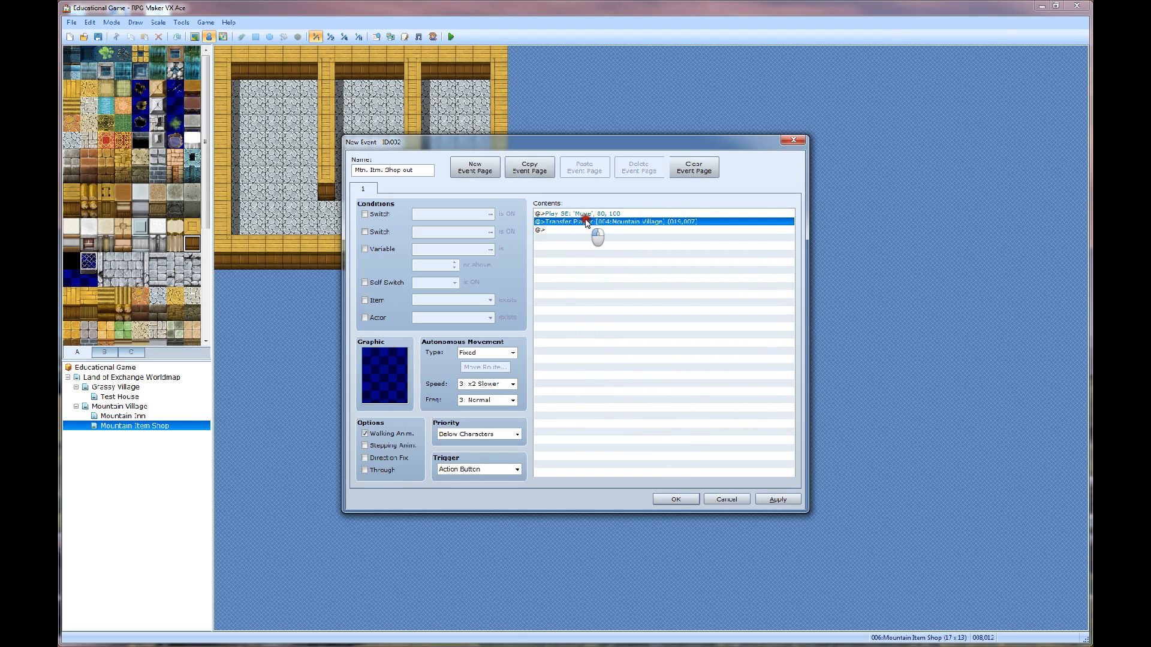
left_click(736, 500)
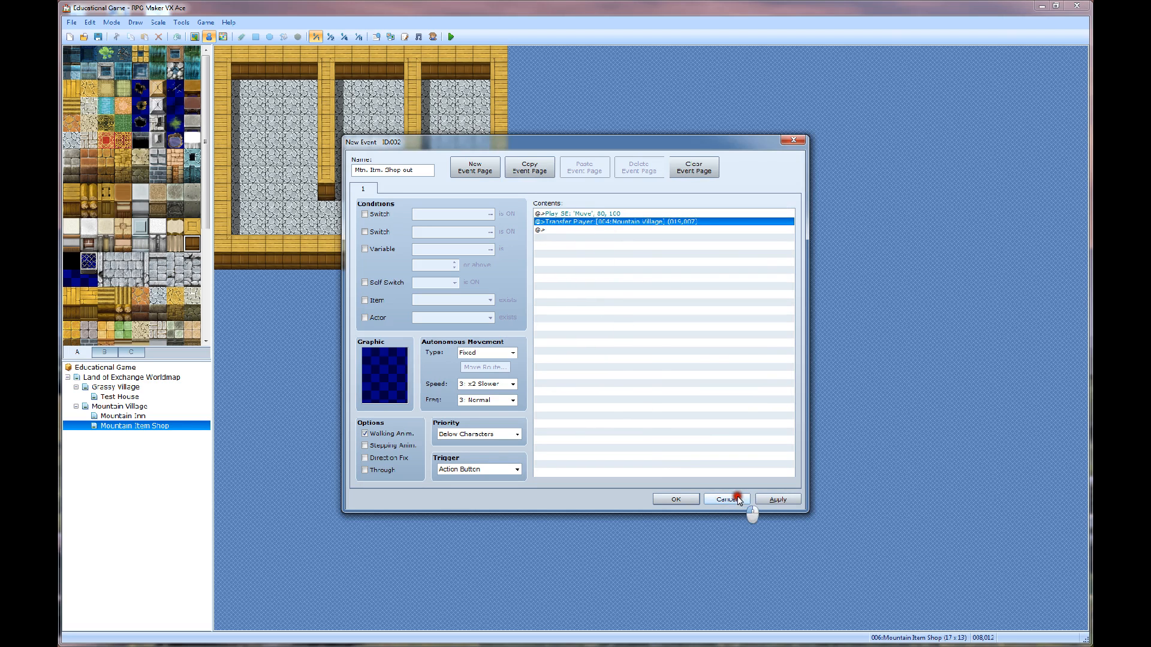
left_click(675, 500)
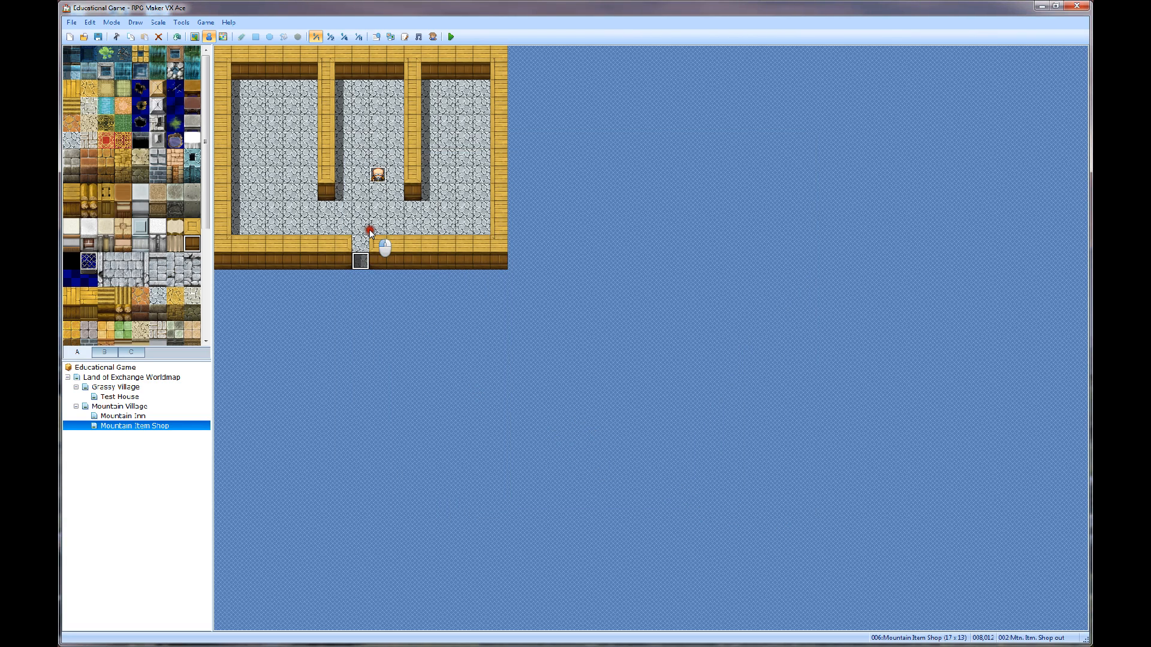
Create an event named "Enter Mtn. Itm. Shop" on the eastern building's doorway tile in Mountain Village
left_click(134, 426)
left_click(133, 416)
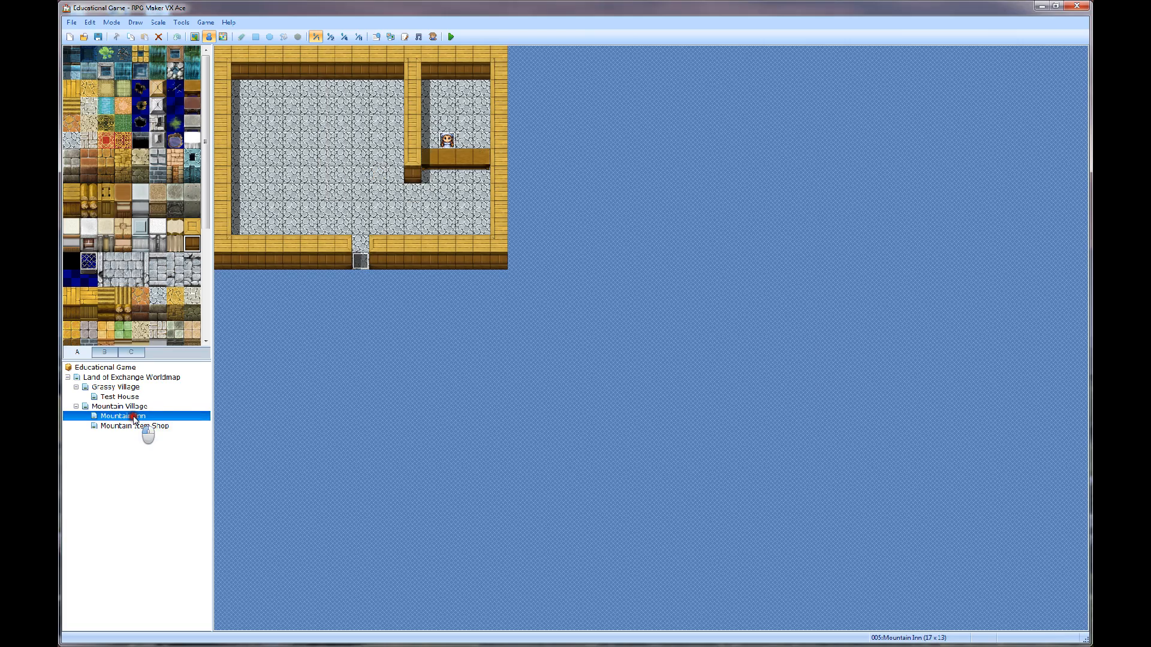
left_click(120, 406)
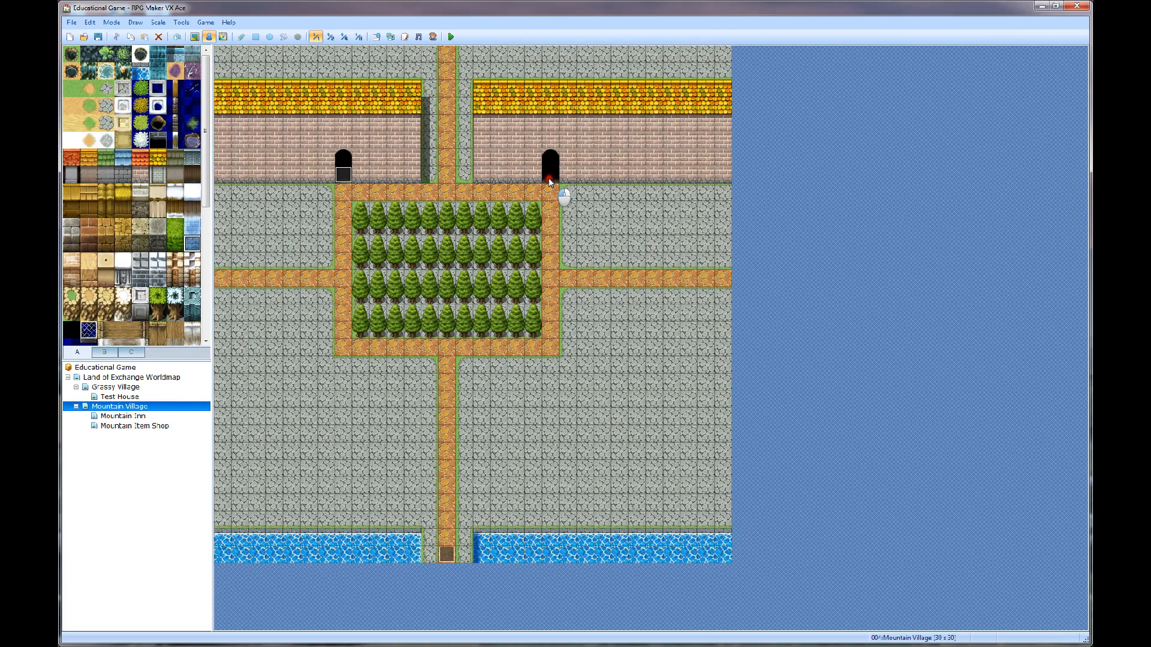
right_click(549, 177)
left_click(557, 181)
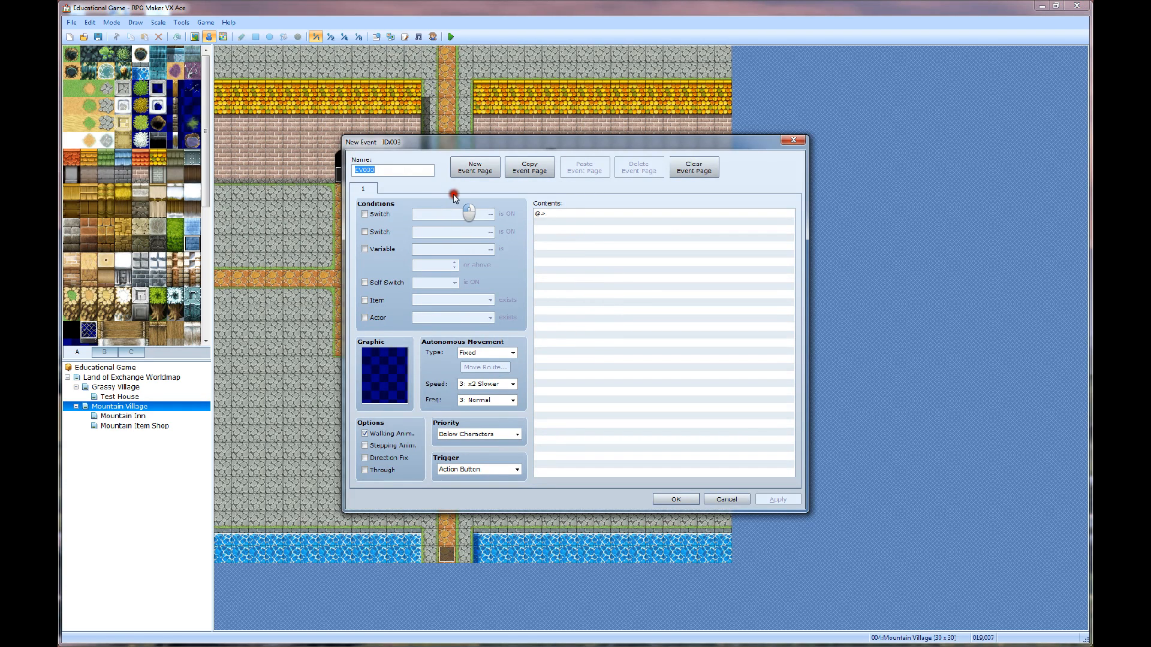
mouse_move(418, 208)
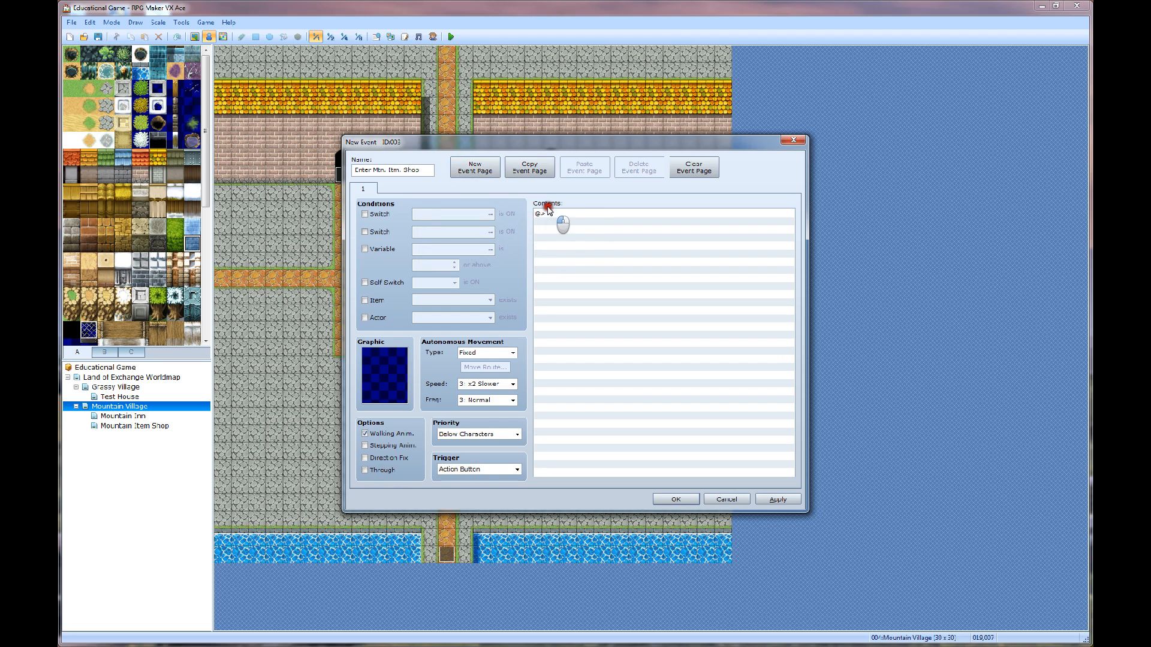
Add a Play SE command with the "Move" sound to the shop entrance event
double_click(551, 214)
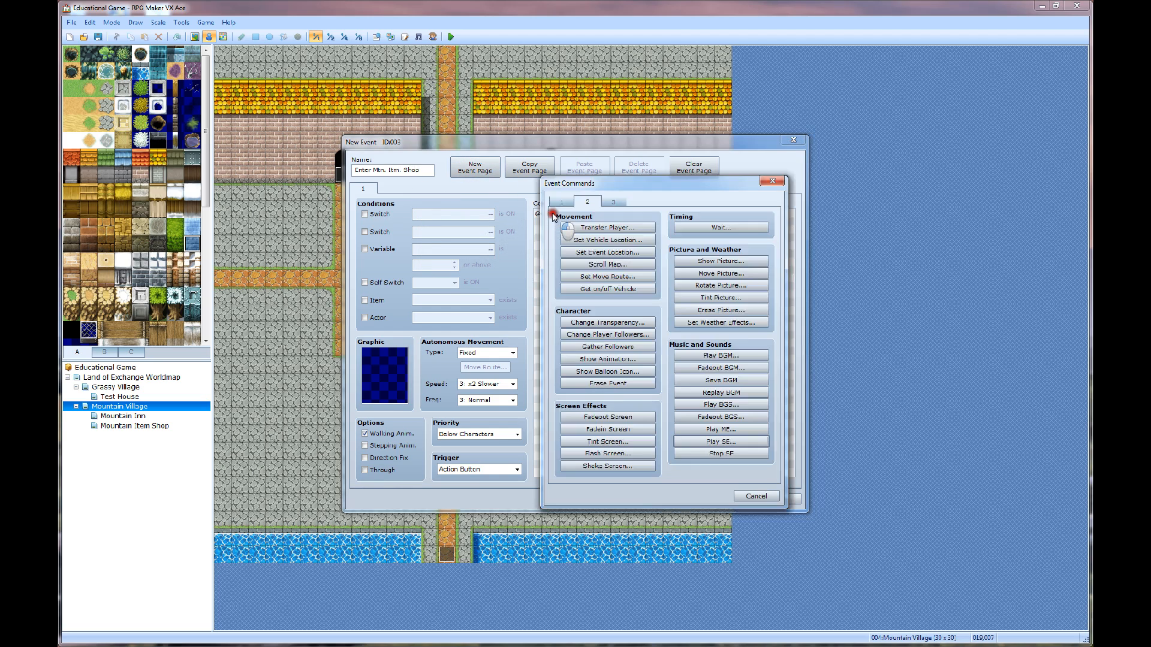
left_click(711, 442)
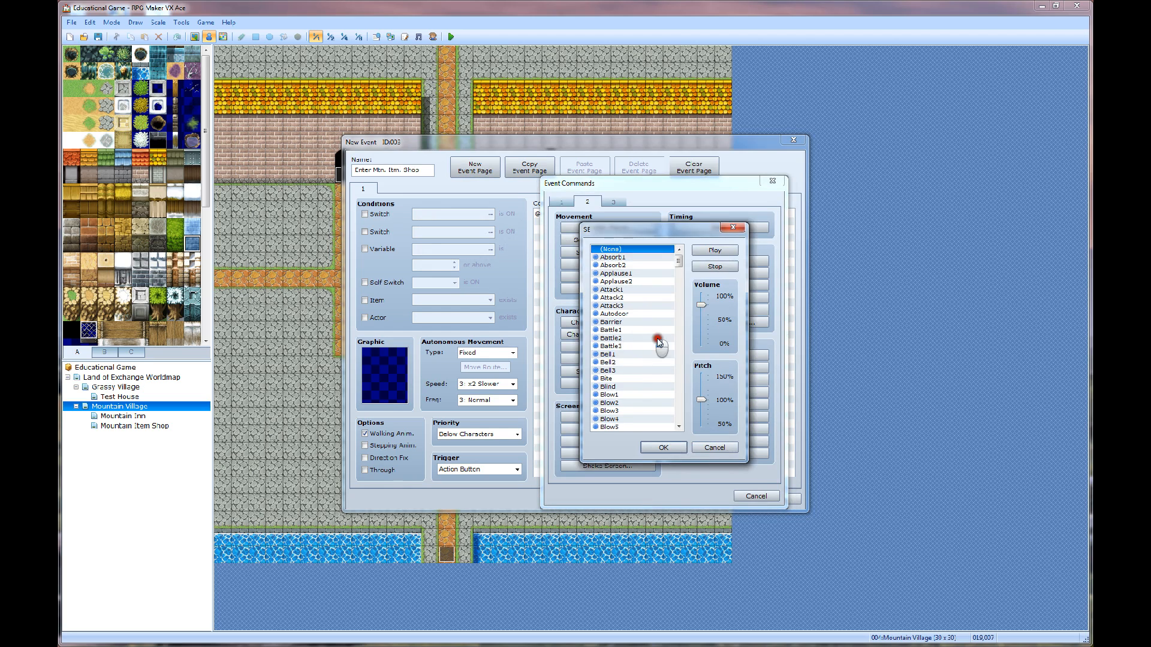
left_click_drag(677, 268, 659, 361)
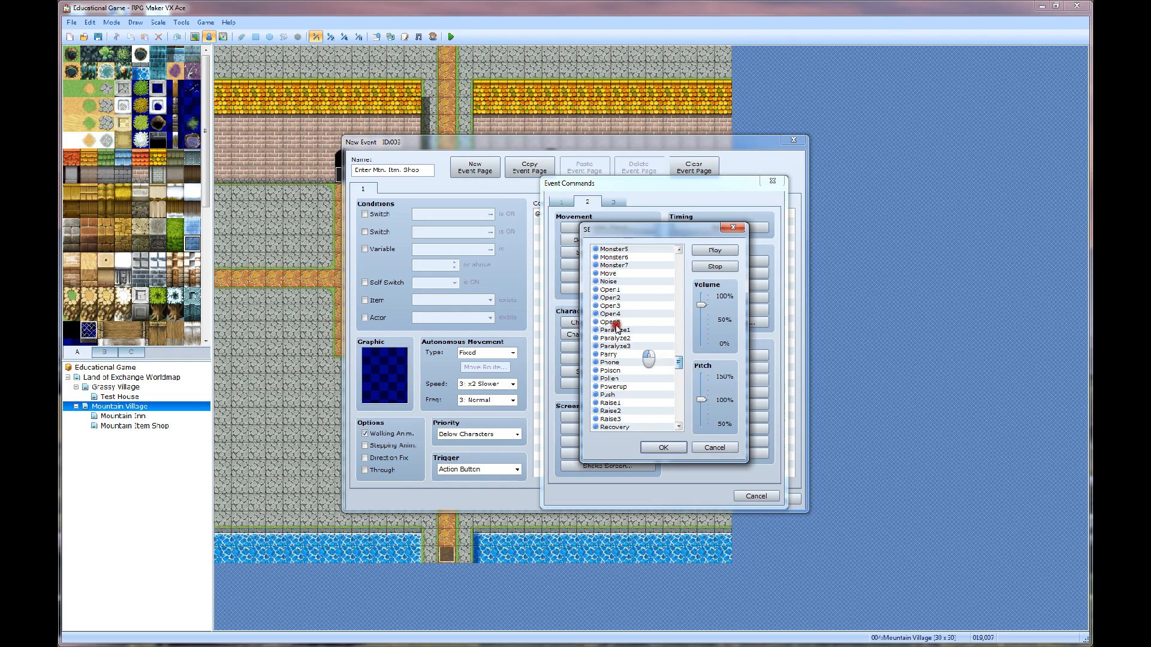
left_click(609, 274)
left_click(660, 446)
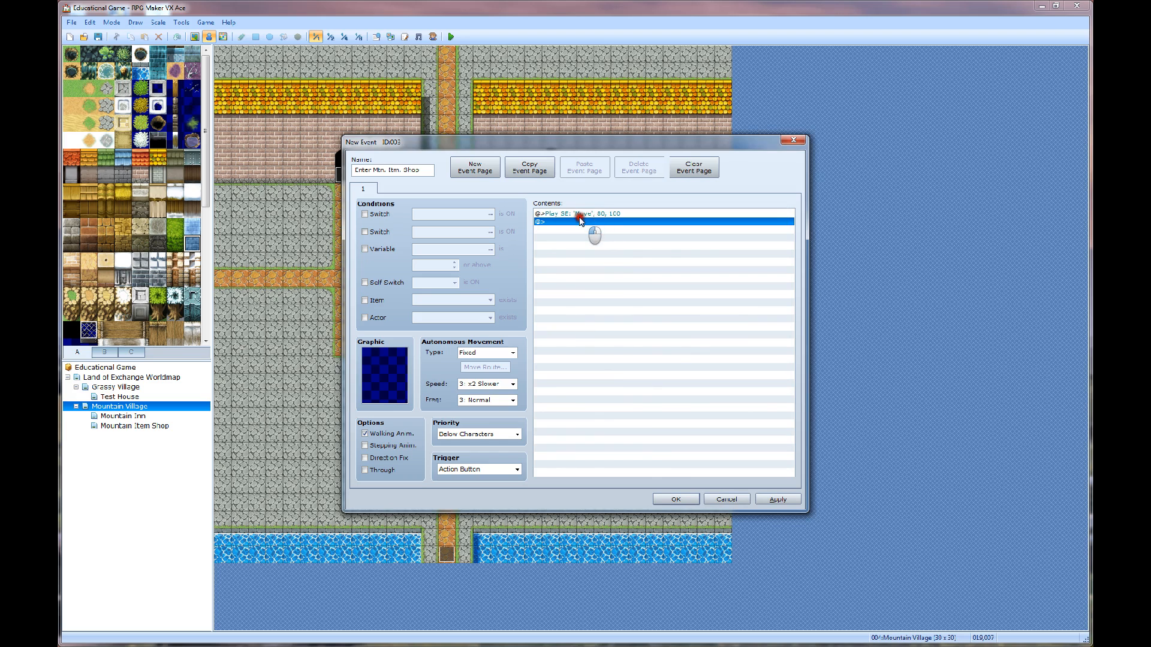
Add a Transfer Player command to the Mountain Item Shop's exit tile at (008,012) and save the entrance event
double_click(581, 222)
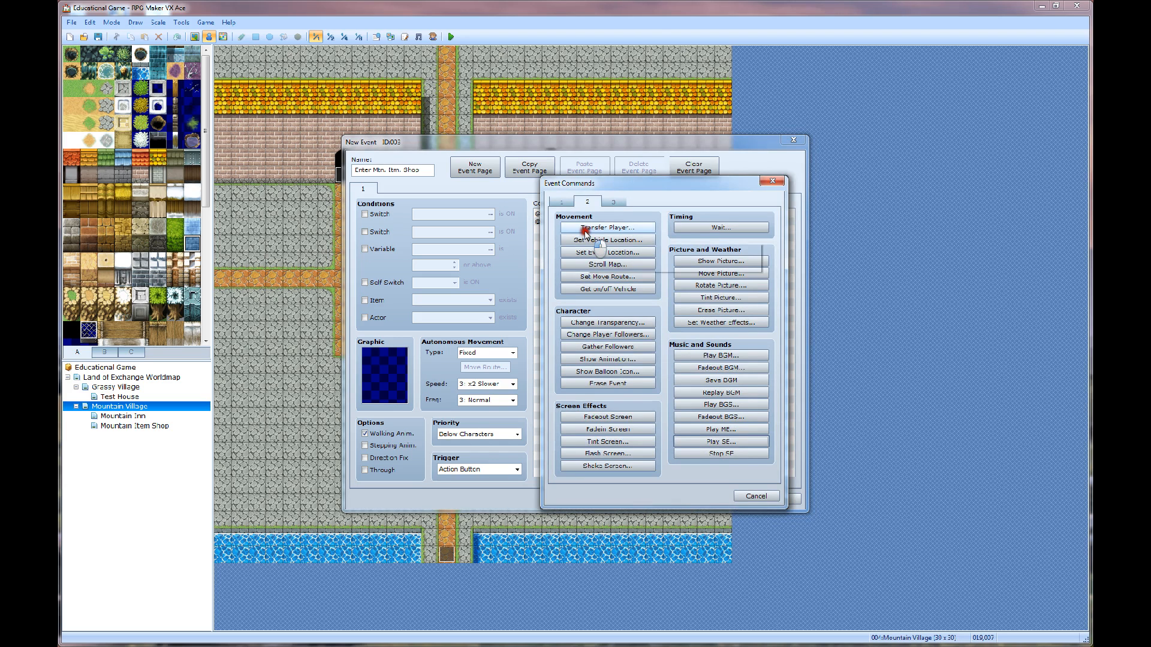
left_click(585, 229)
left_click(721, 303)
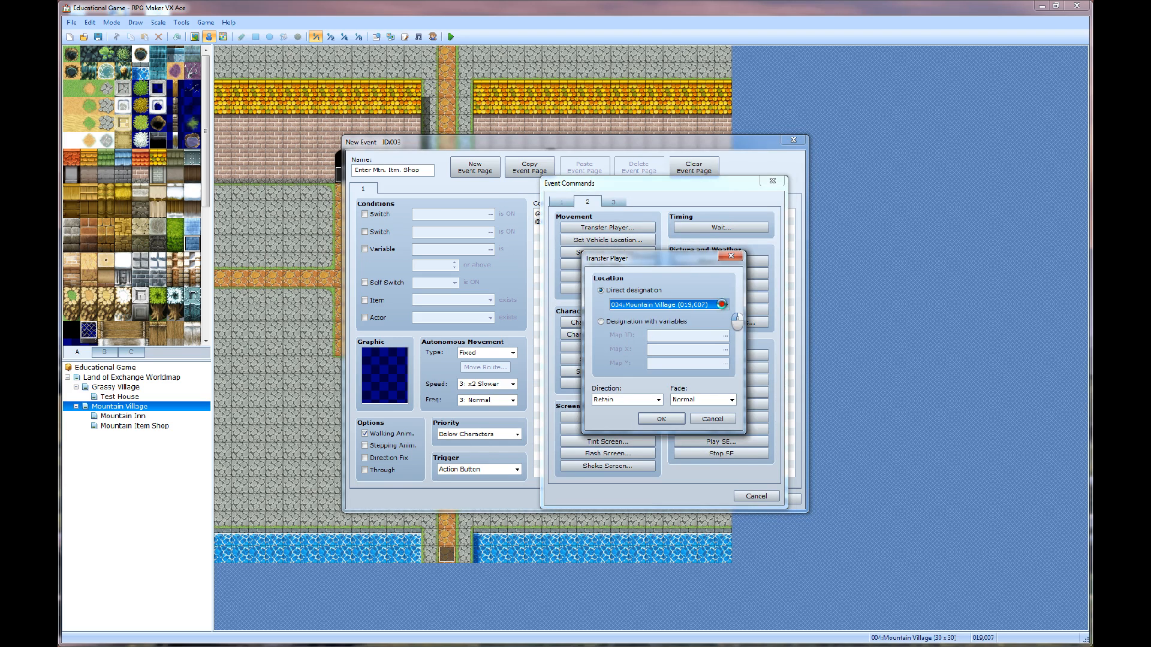
left_click(483, 248)
left_click(602, 283)
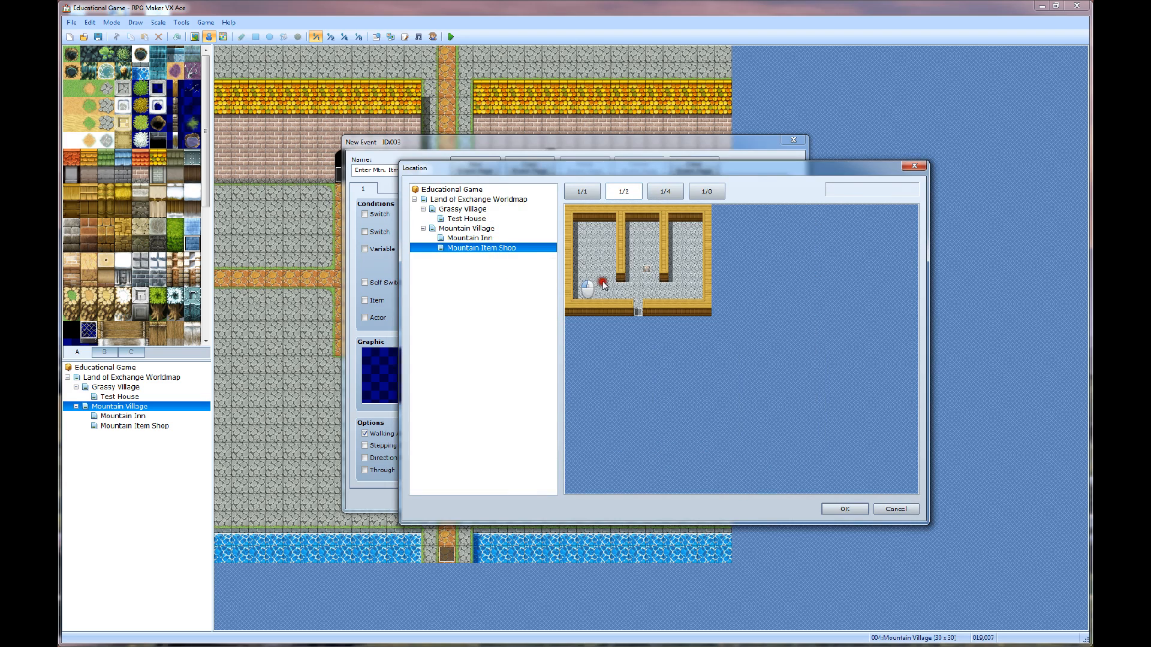
left_click(638, 311)
left_click(844, 509)
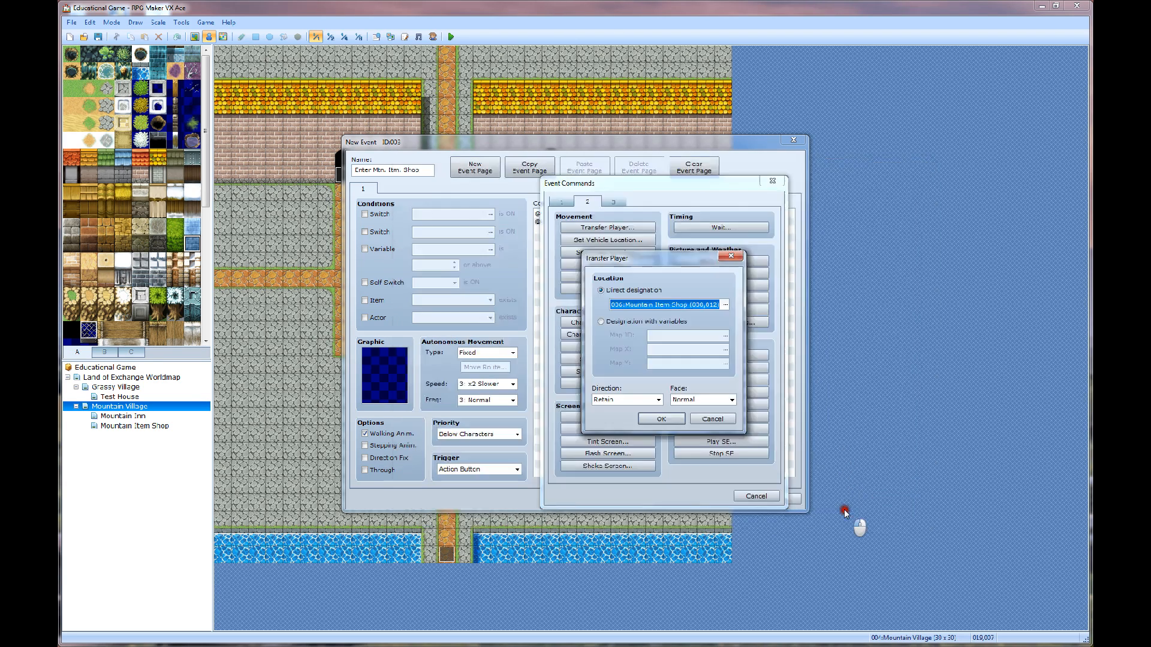
left_click(655, 415)
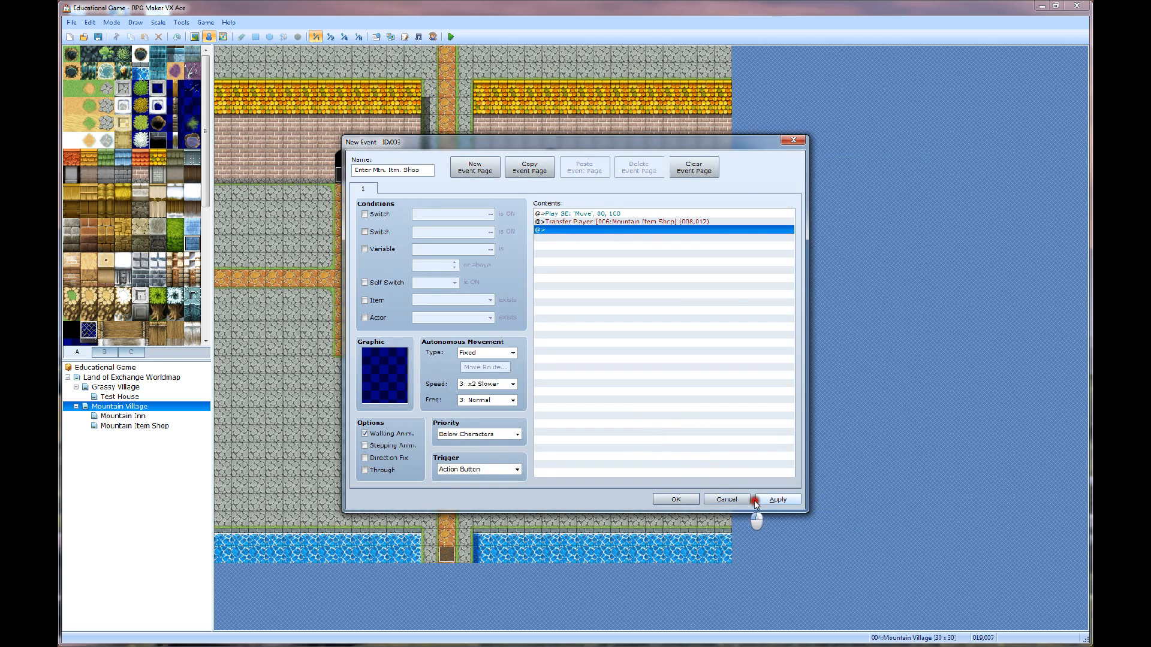
left_click(778, 500)
left_click(672, 499)
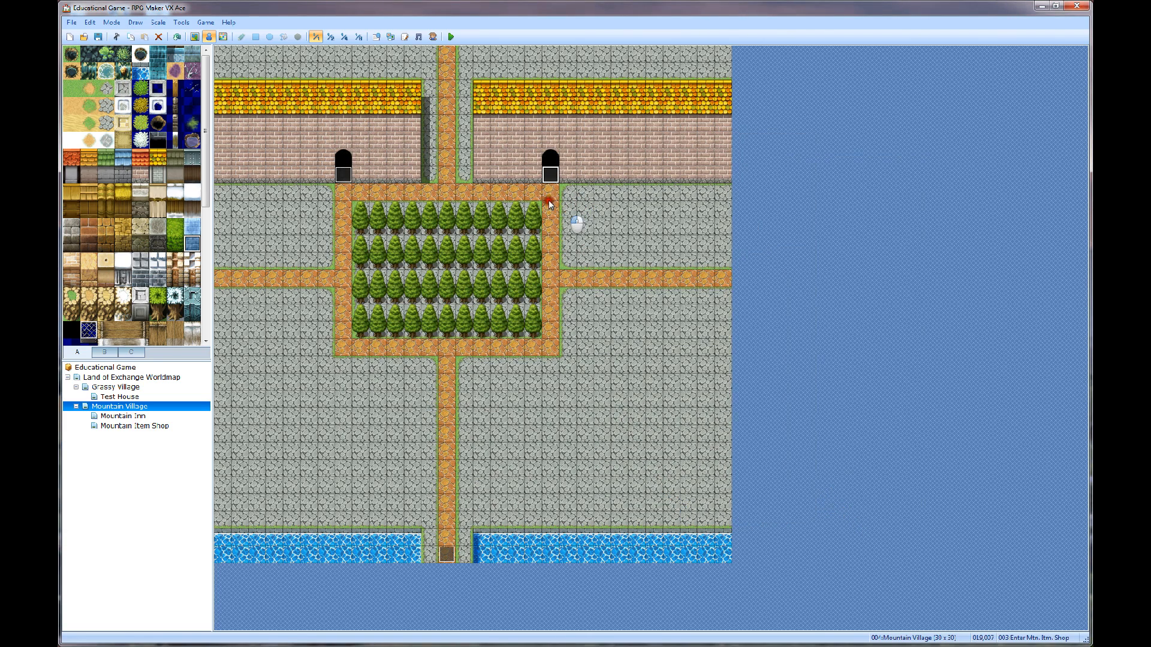
Start a playtest, saving the changes to Educational Game, and move the game window clear of the village paths
key("alt+F4")
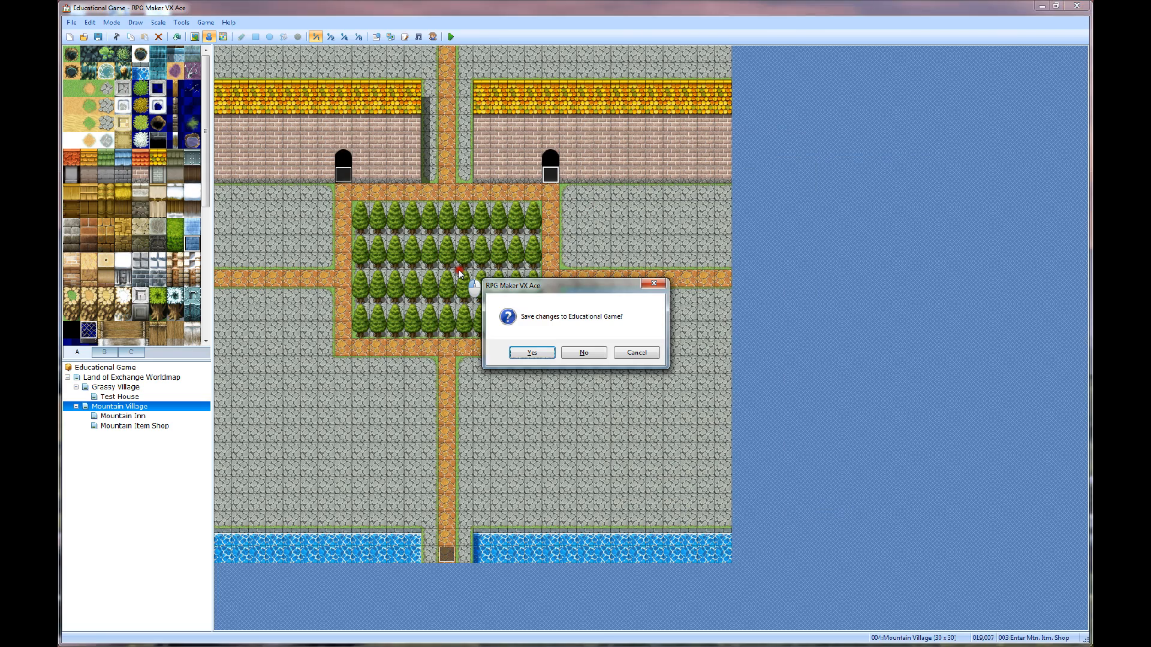
left_click(545, 356)
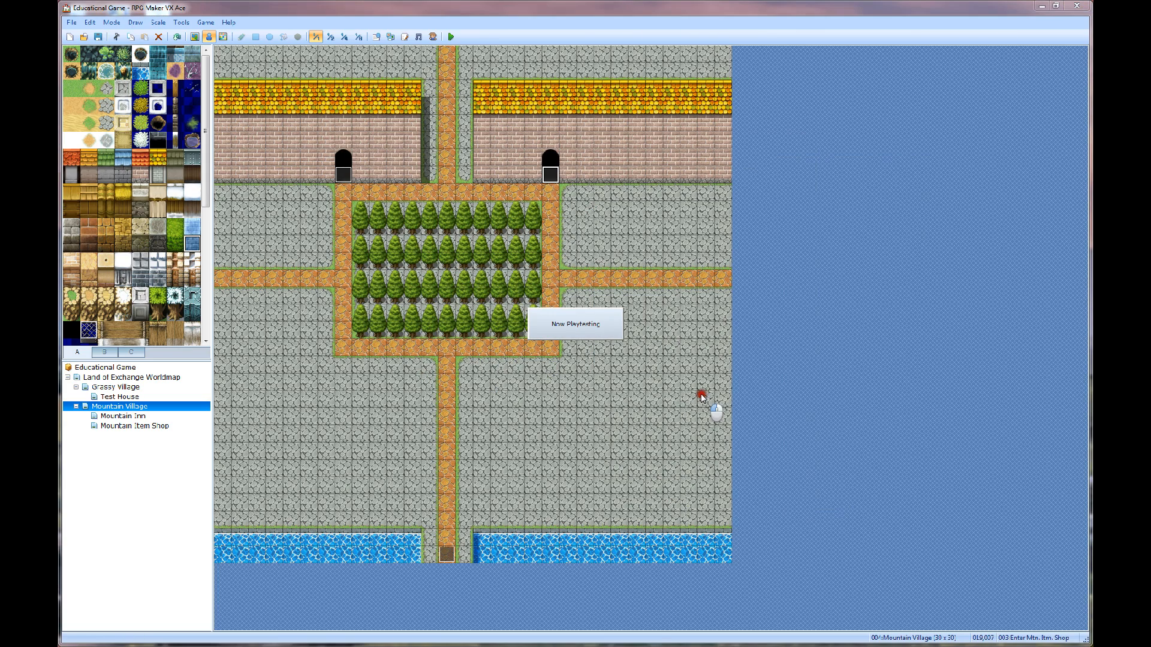
left_click_drag(958, 233, 803, 198)
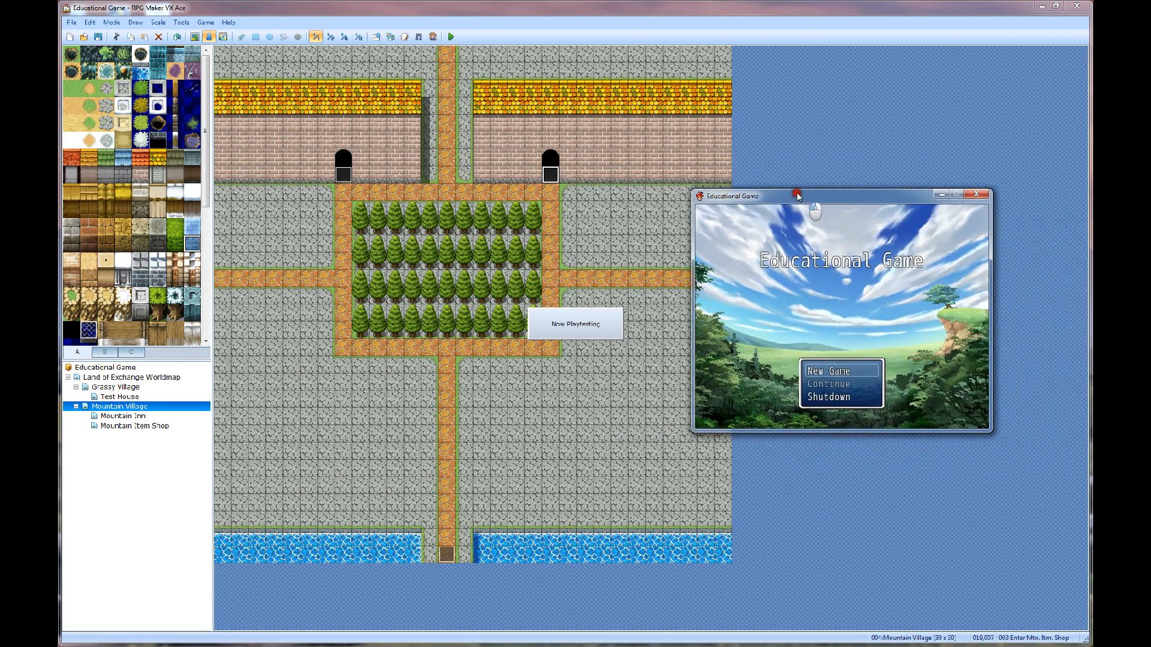
Start a new game and sail the ship across the world map to enter Mountain Village
left_click(803, 266)
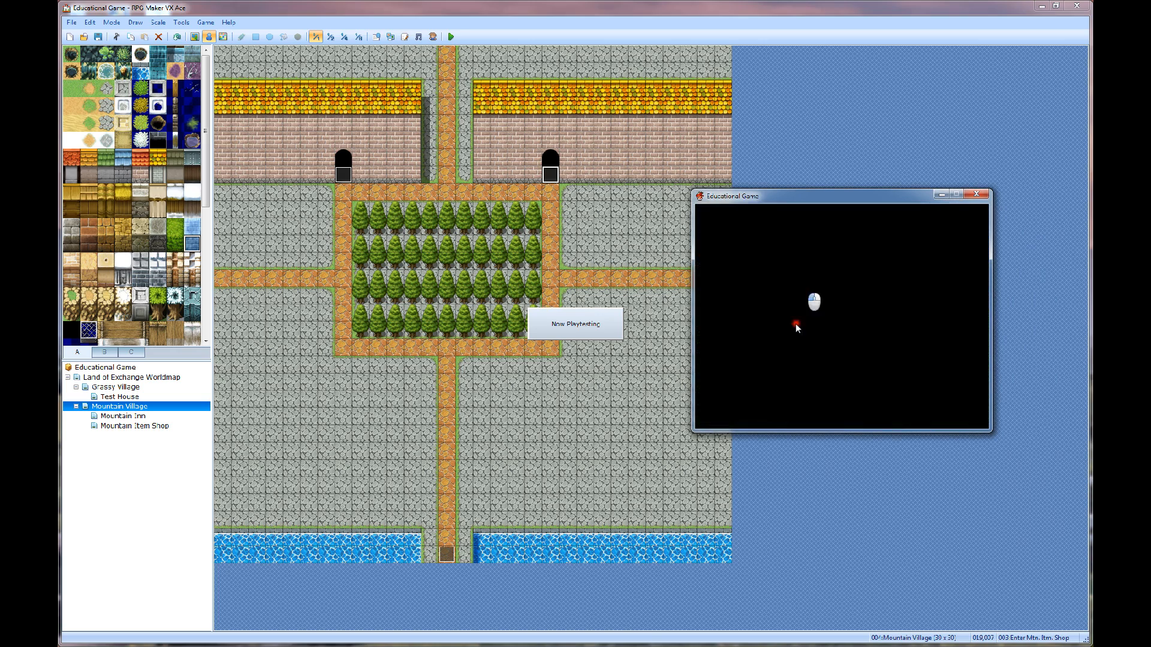
key("Right")
key("Return")
key("Right")
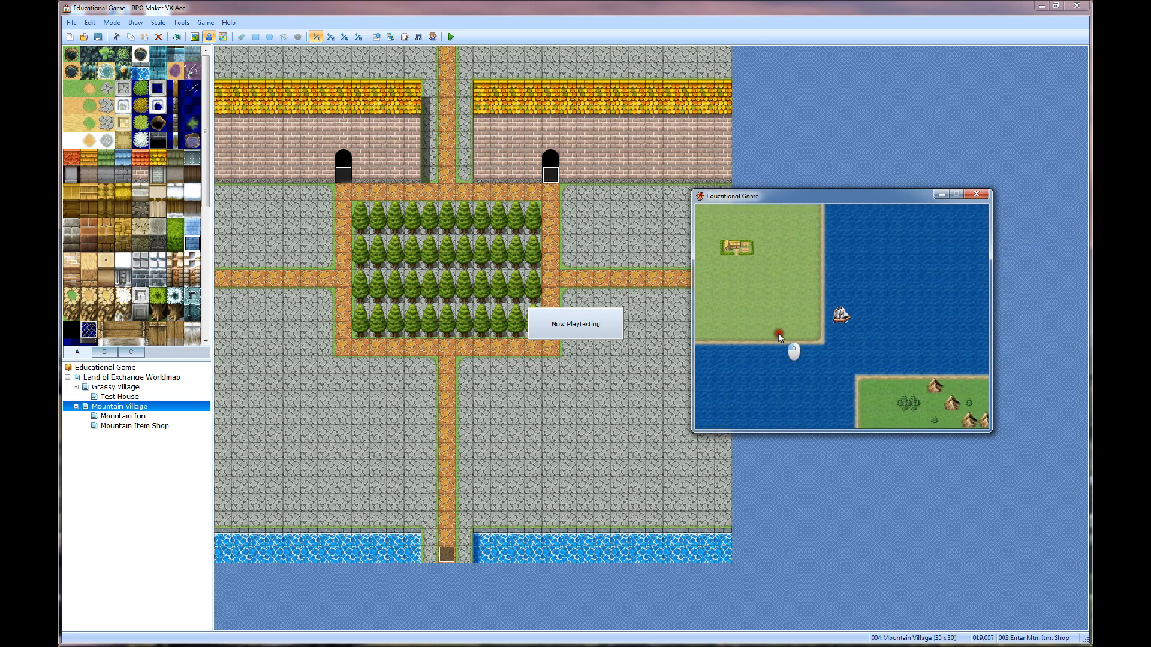
key("Up")
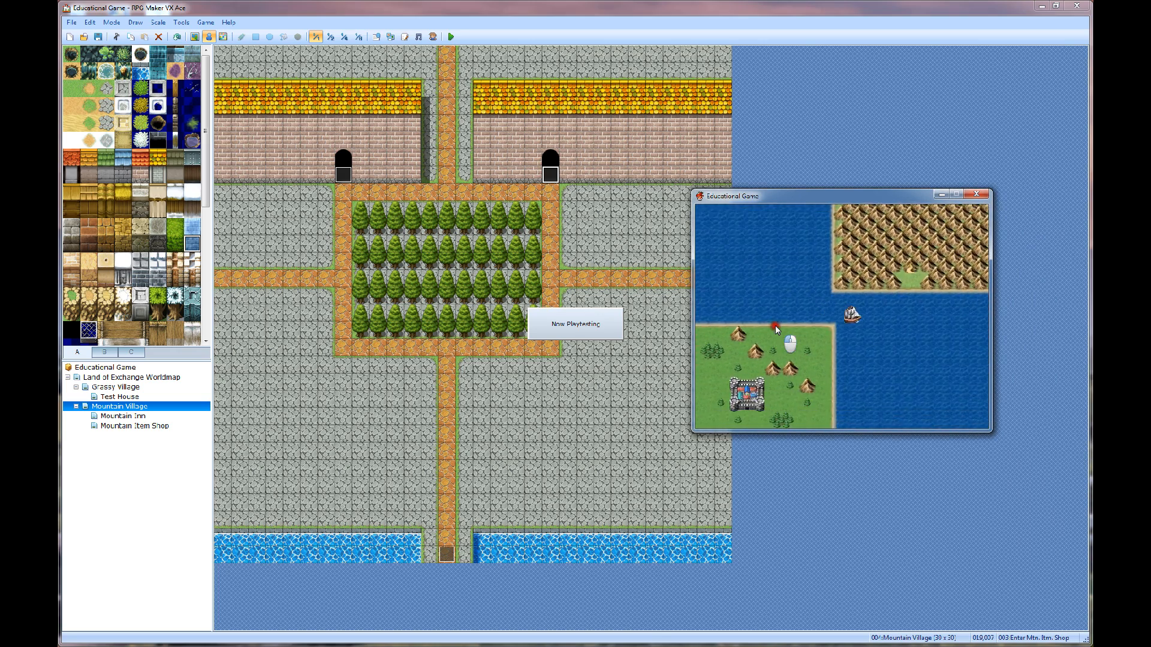
key("Right")
key("Up")
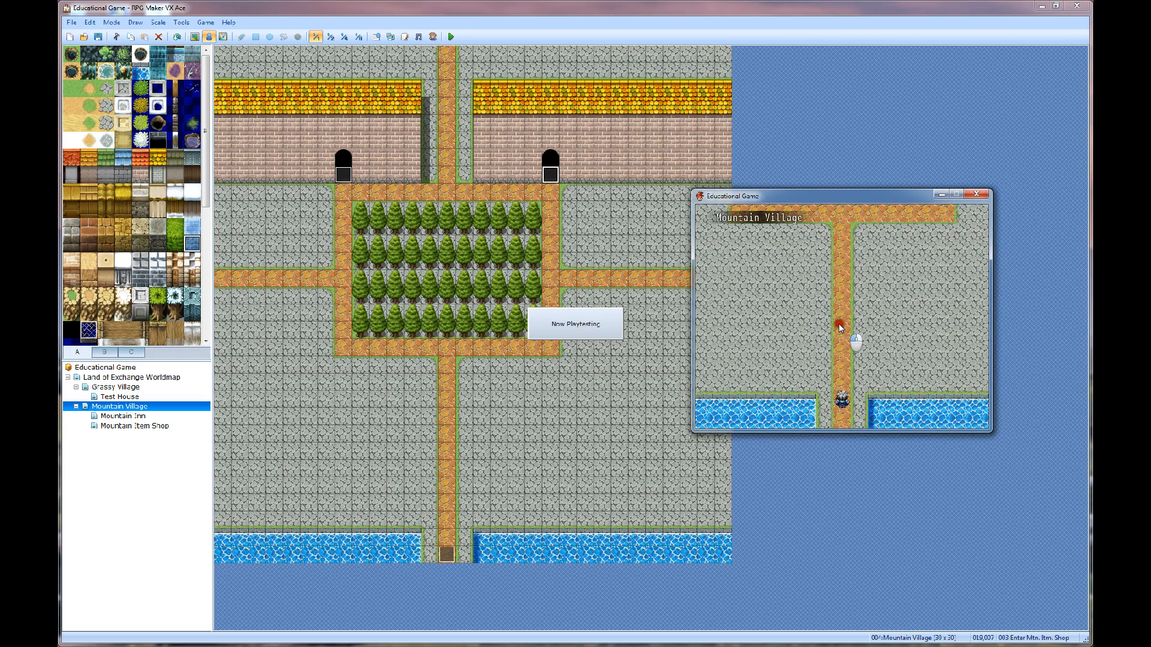
Walk the player around the trees to the eastern building's doorway and test entering, leaving and re-entering the item shop
key("Up")
key("Up")
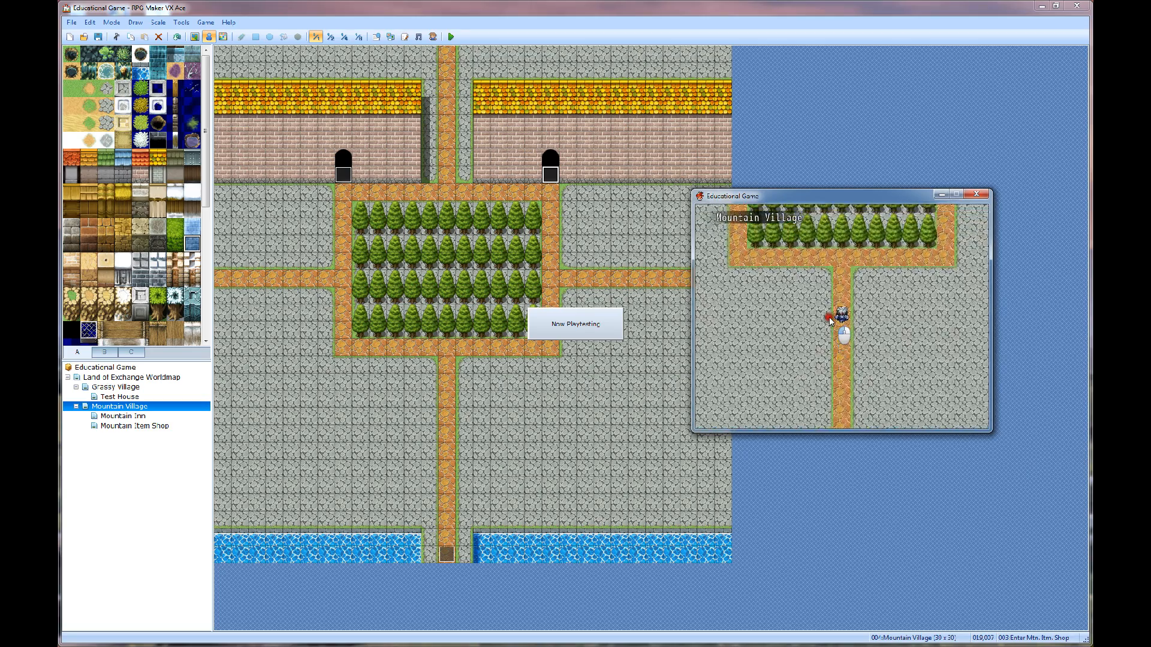
key("Right")
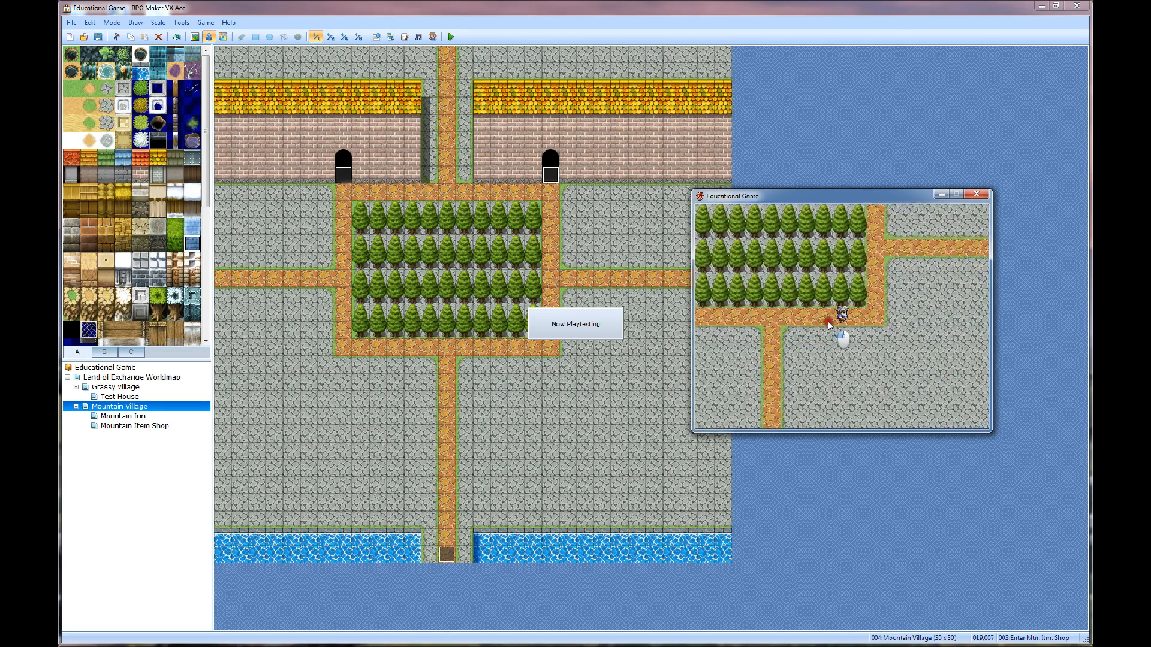
key("Up")
key("Up")
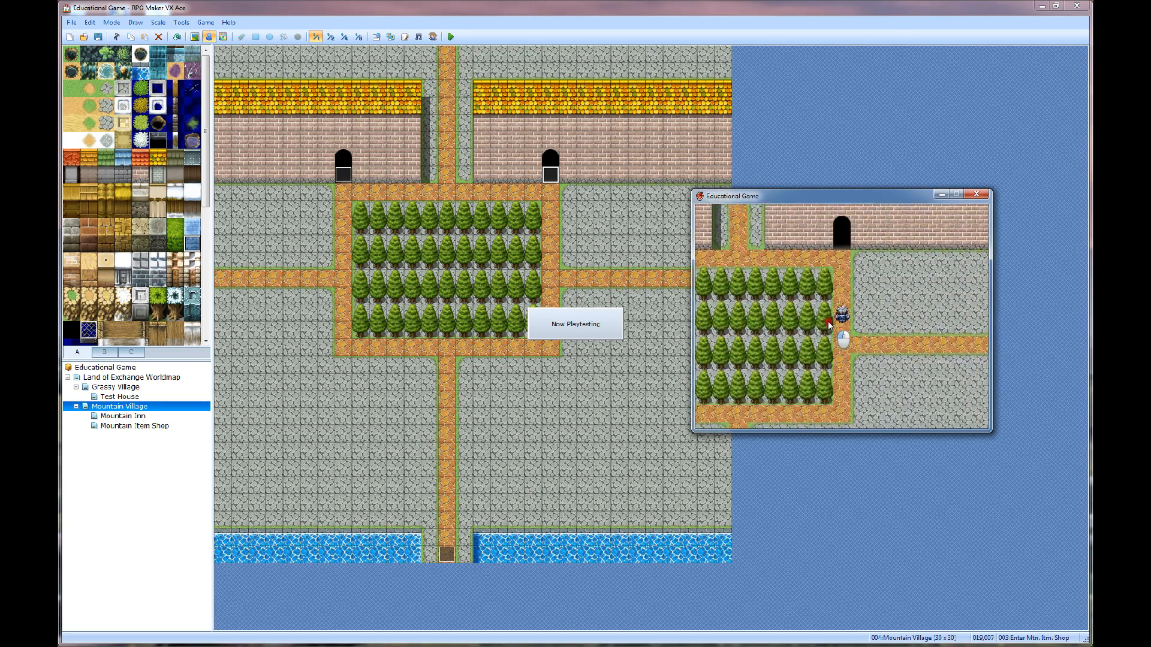
key("Up")
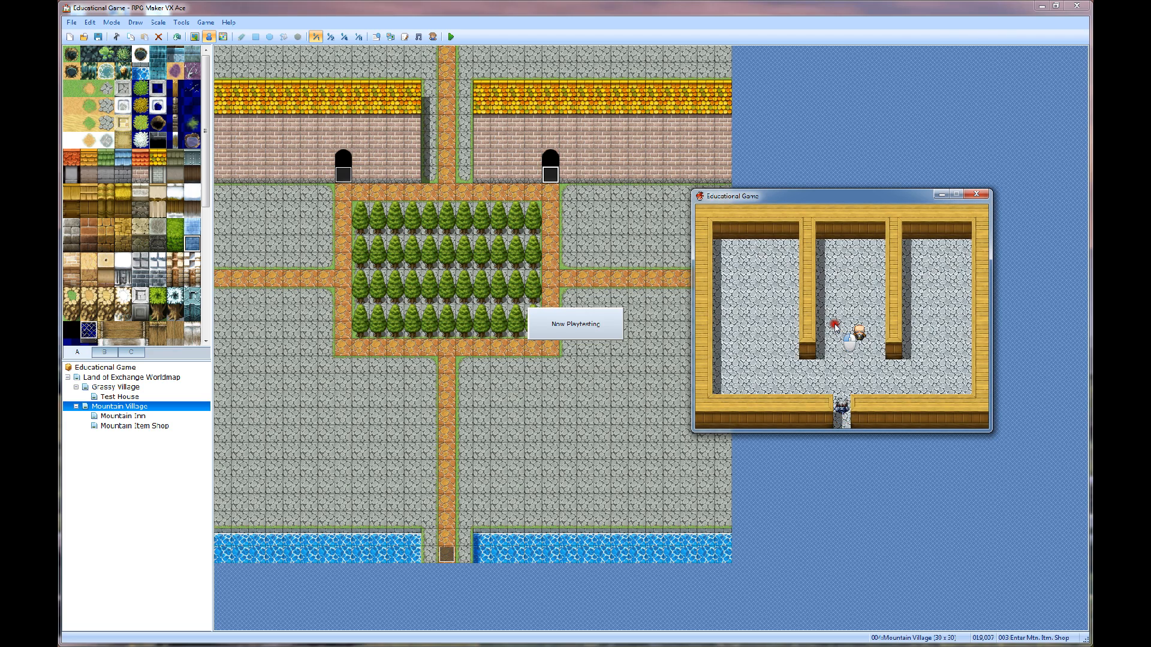
key("Down")
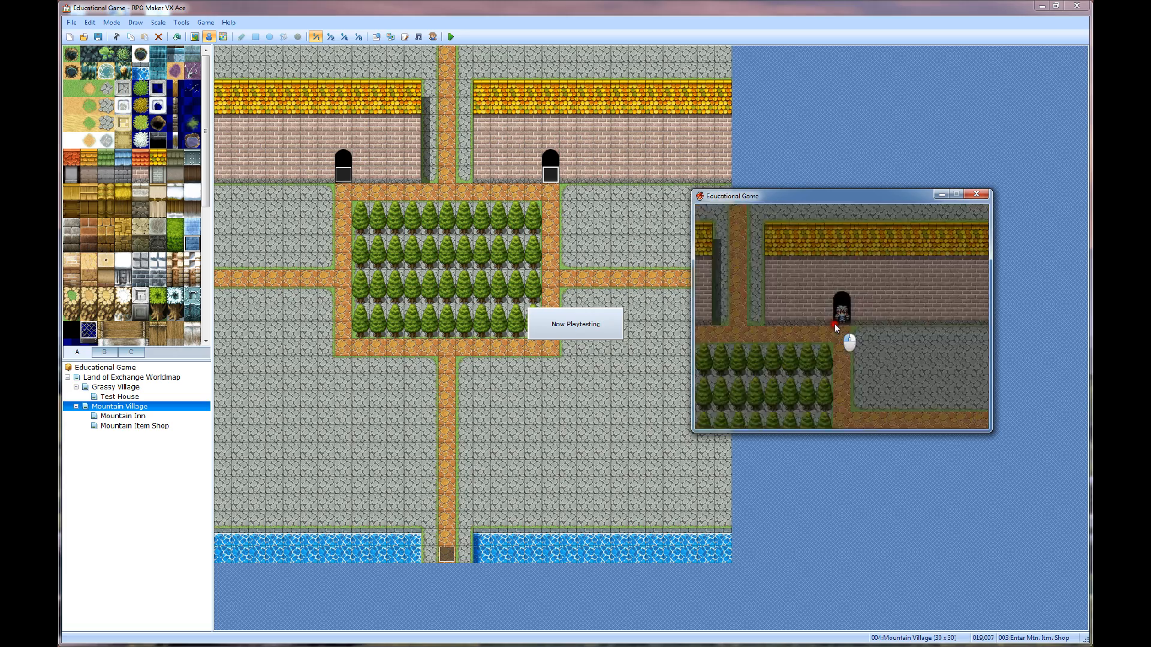
key("Up")
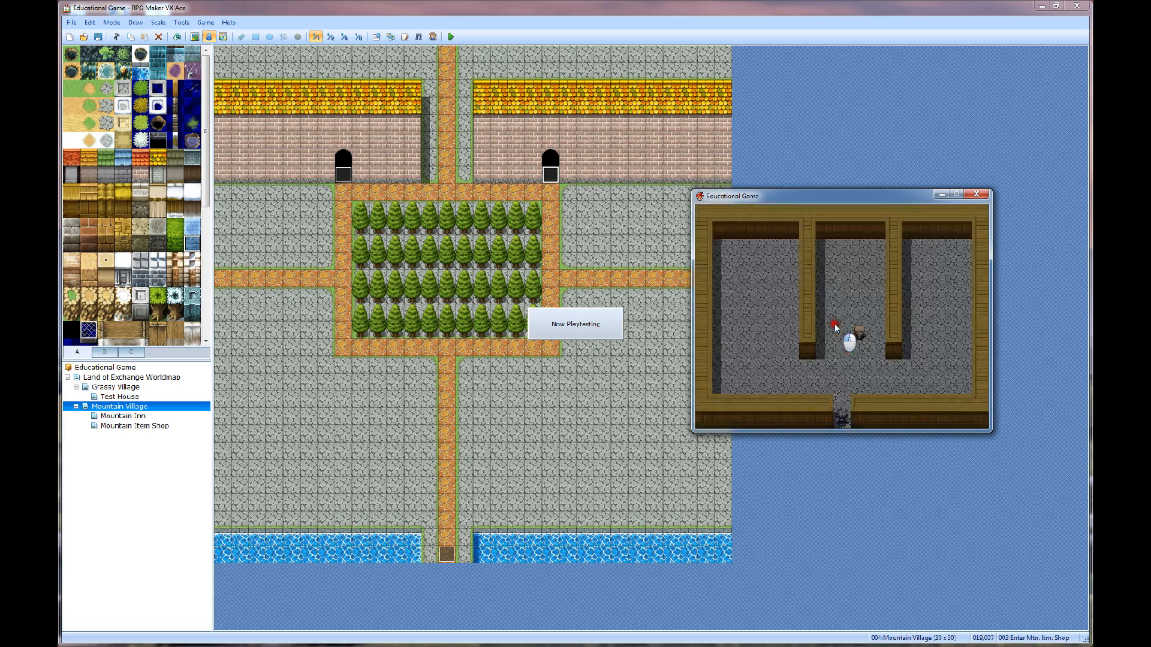
Walk up to the item seller, talk to him and answer Yes to buying or selling something
key("Up")
key("Right")
key("Up")
key("Return")
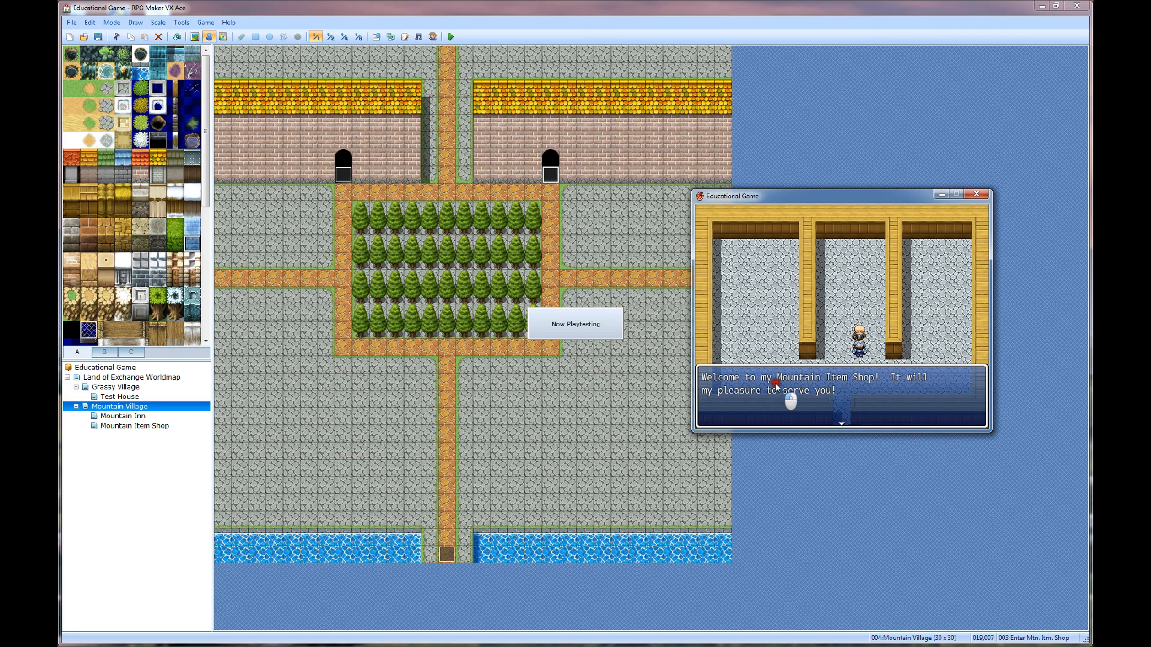
key("Return")
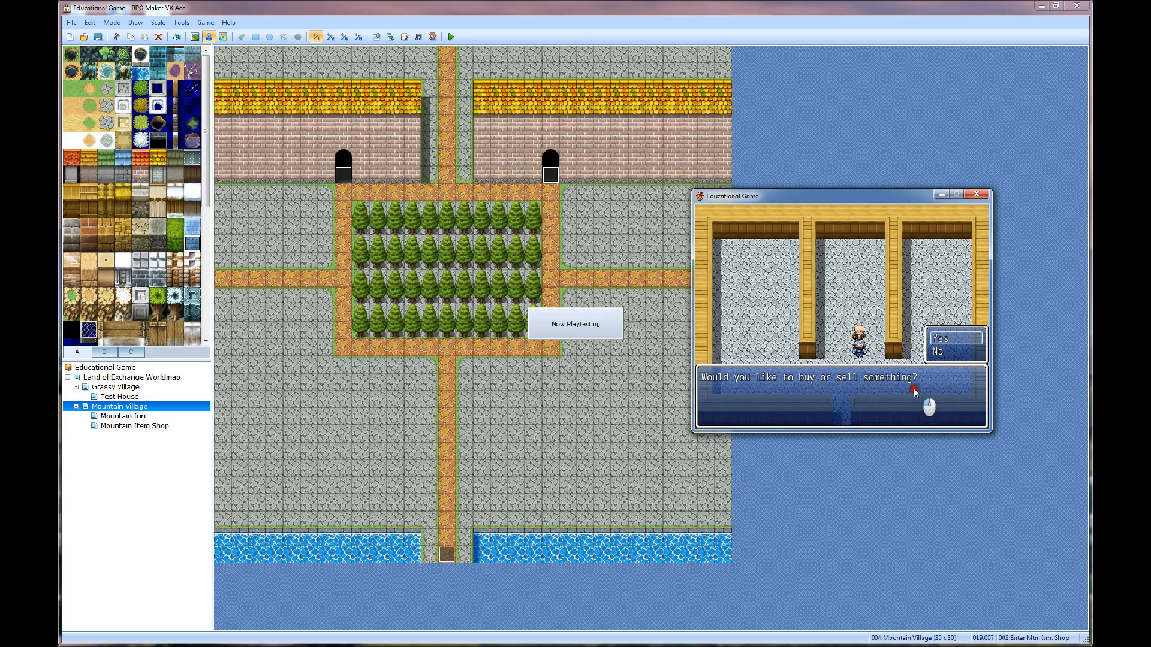
key("Return")
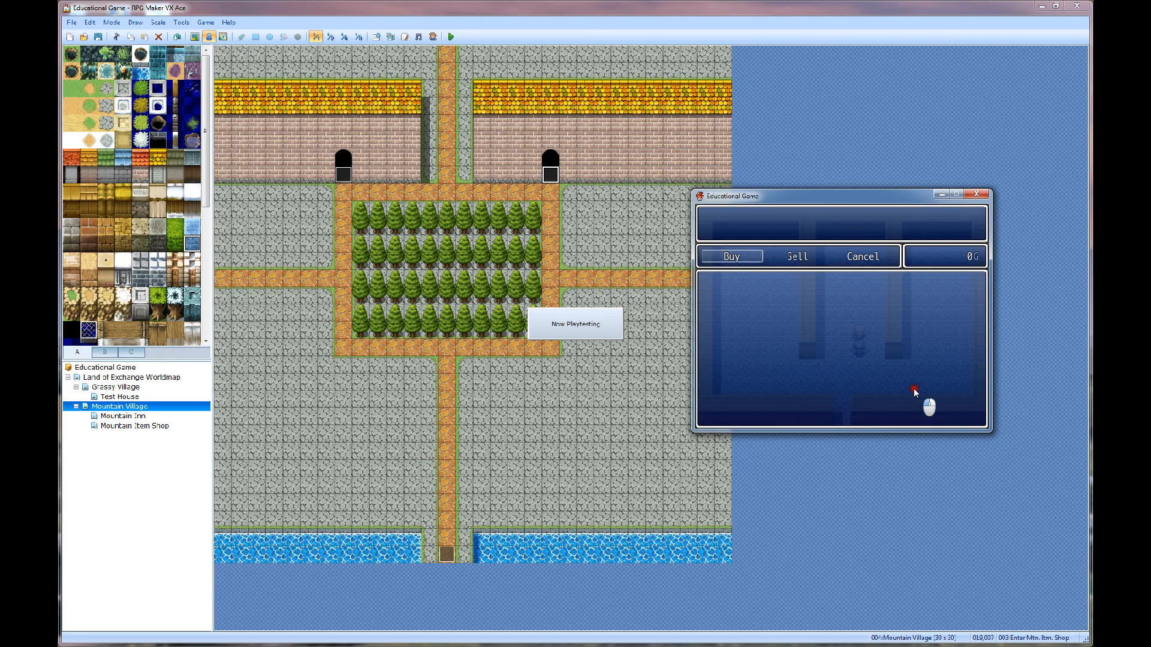
Check the shop's Buy list, then cancel out of the shop screen
key("Right")
key("Left")
key("Return")
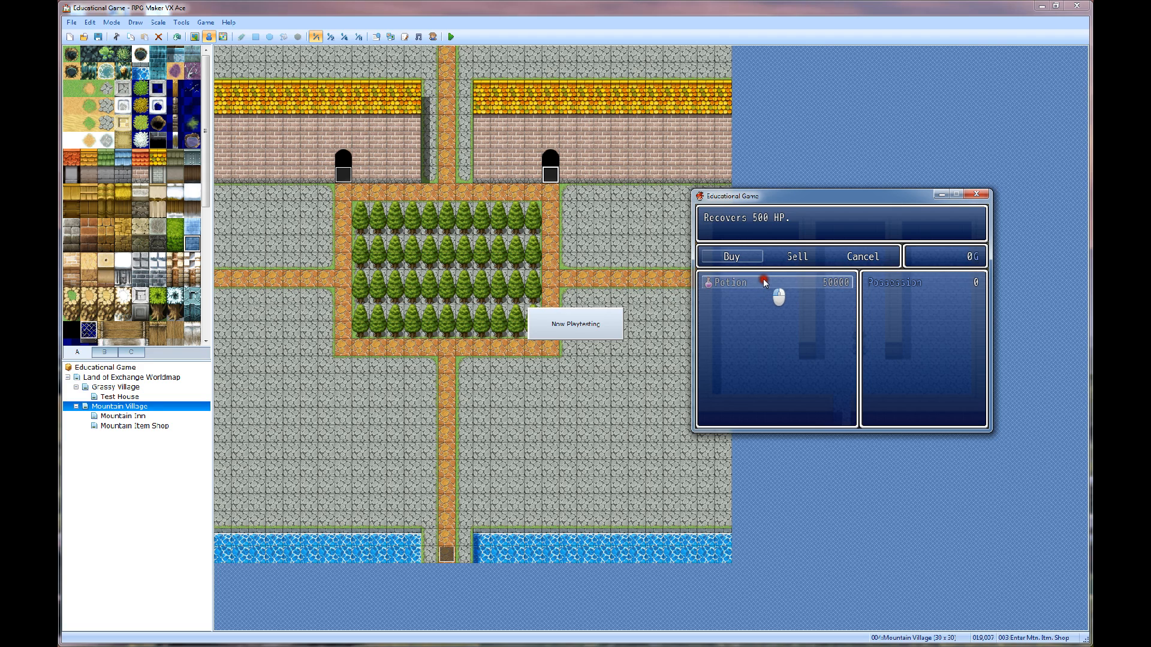
key("Escape")
key("Right")
key("Right")
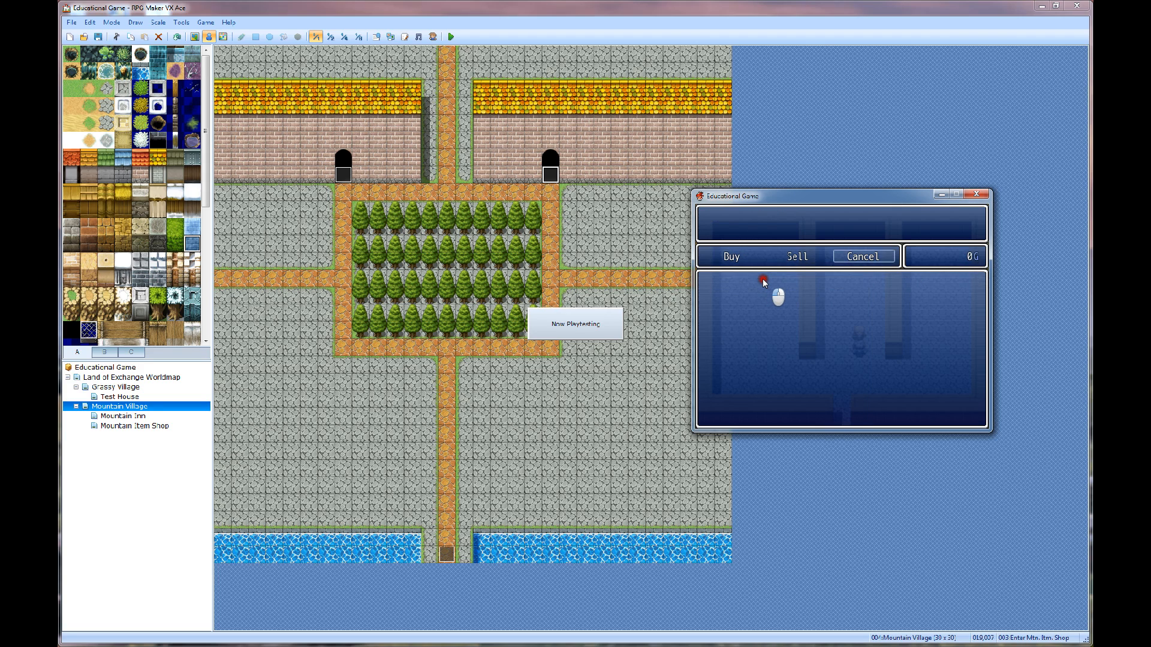
key("Return")
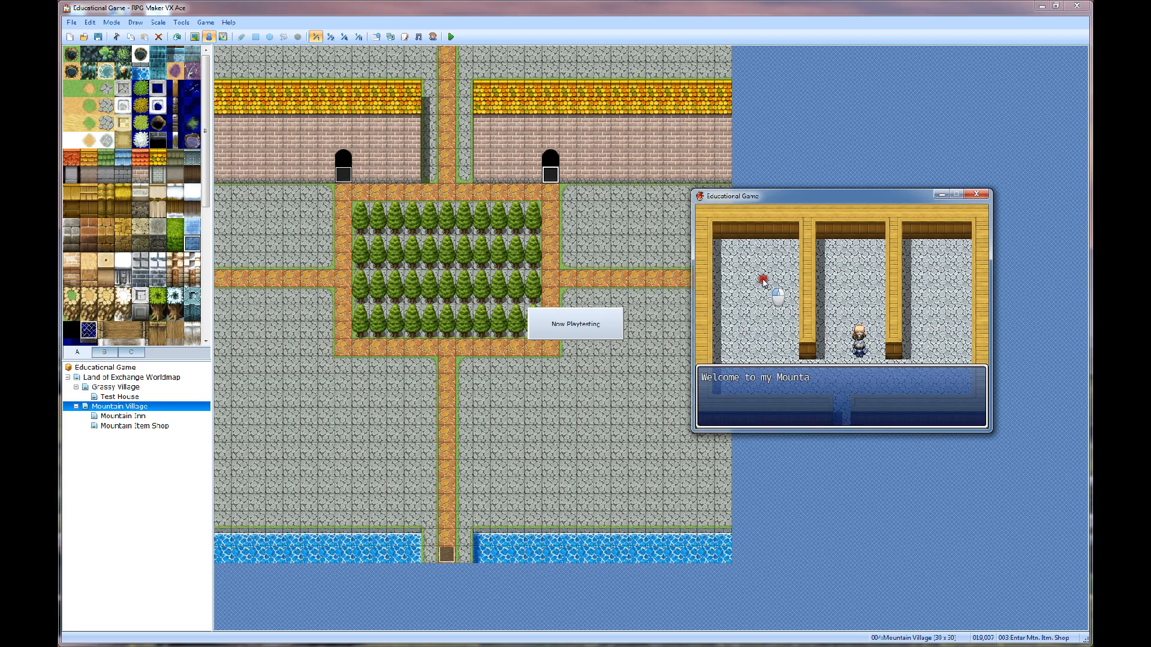
Go through the seller's greeting again, answer Yes to trading and cancel out of the shop screen
key("Return")
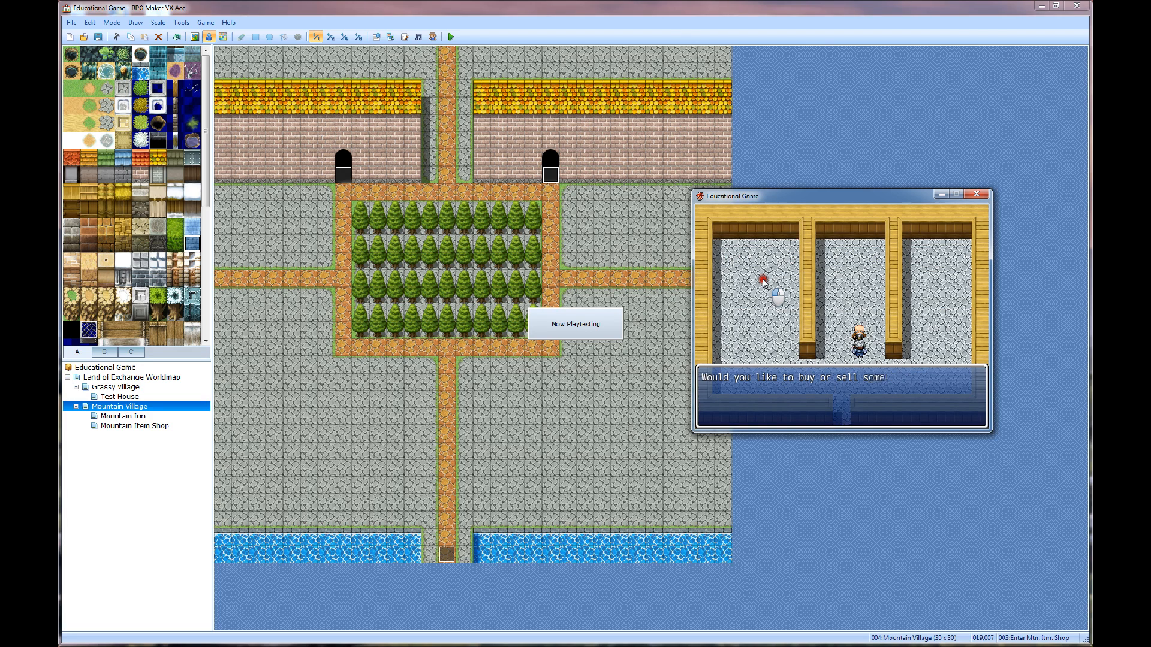
key("Return")
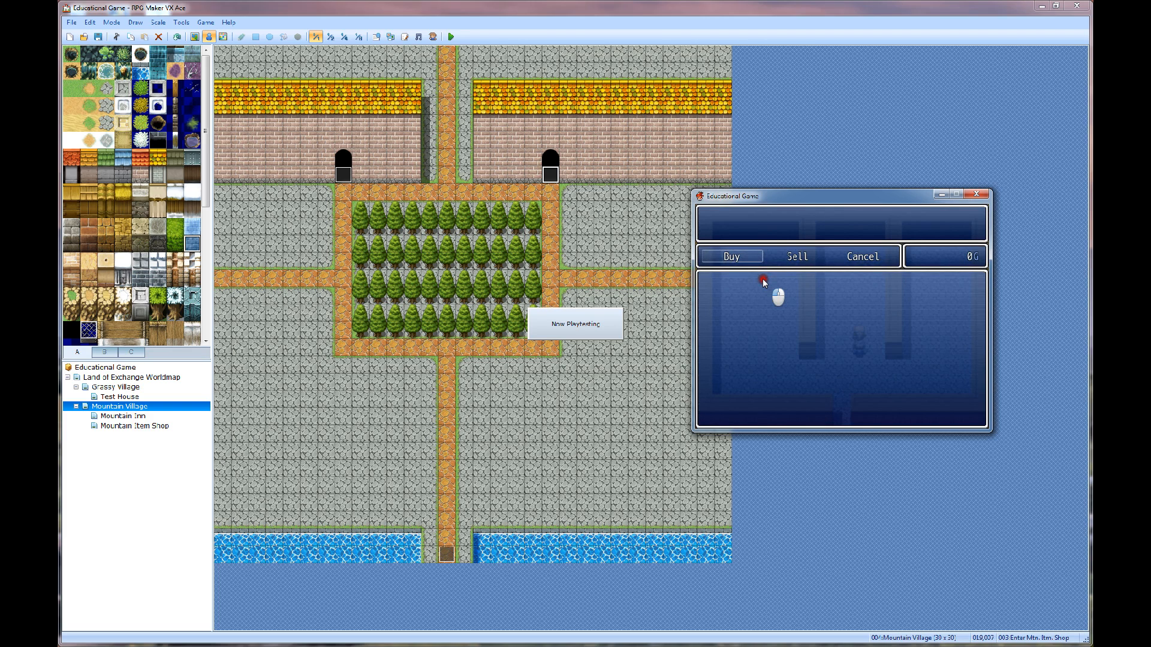
key("Right")
key("Right")
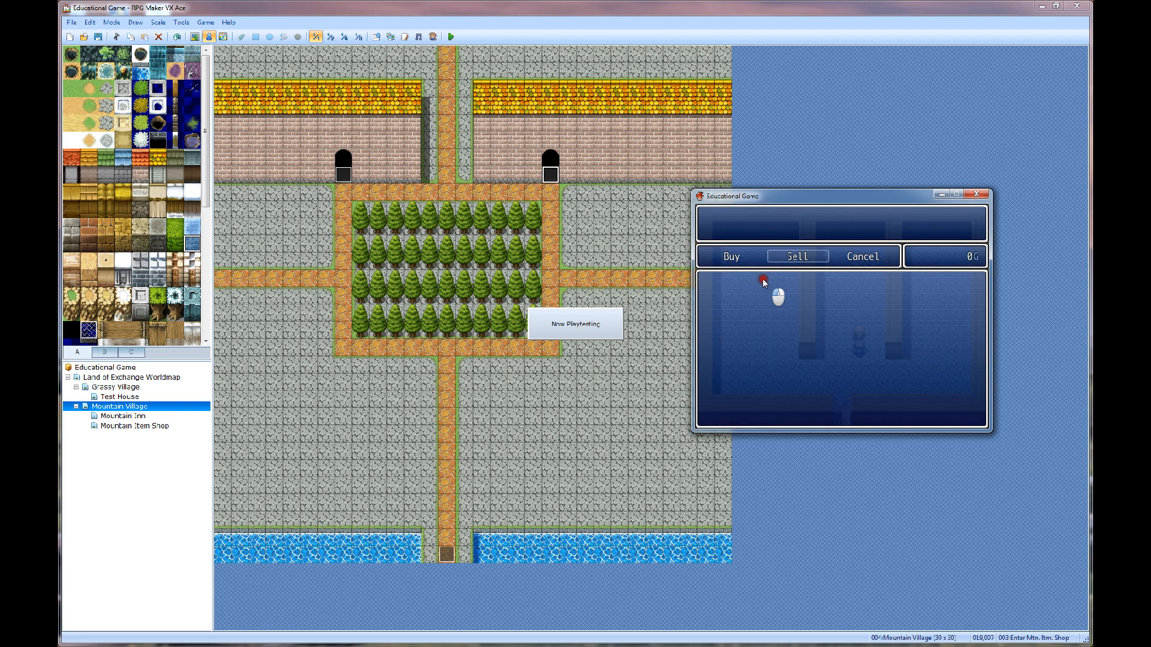
key("Return")
Walk the player out through the shop's exit into Mountain Village and end the playtest
key("Down")
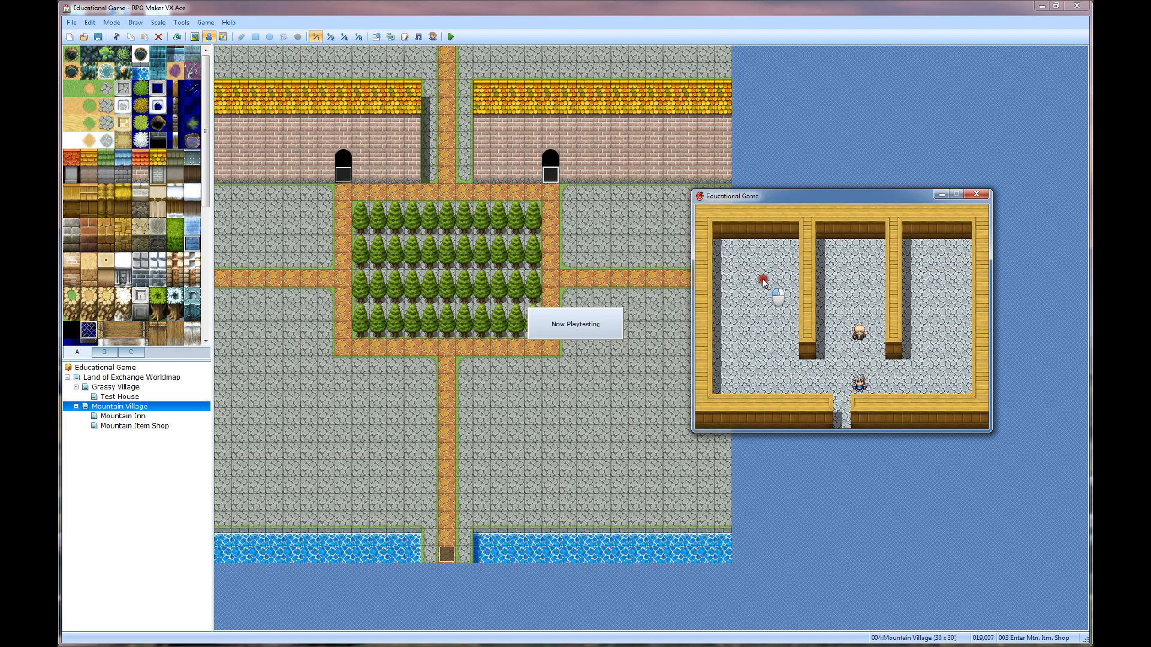
key("Left")
key("Down")
key("Down")
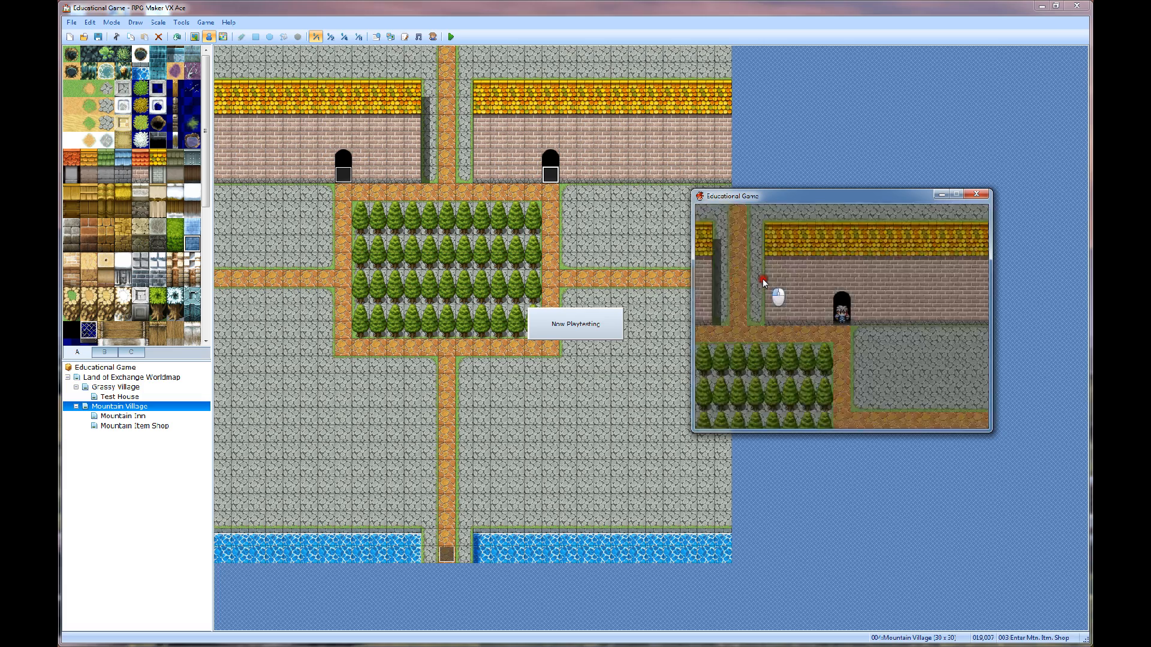
key("Down")
key("Right")
key("Right")
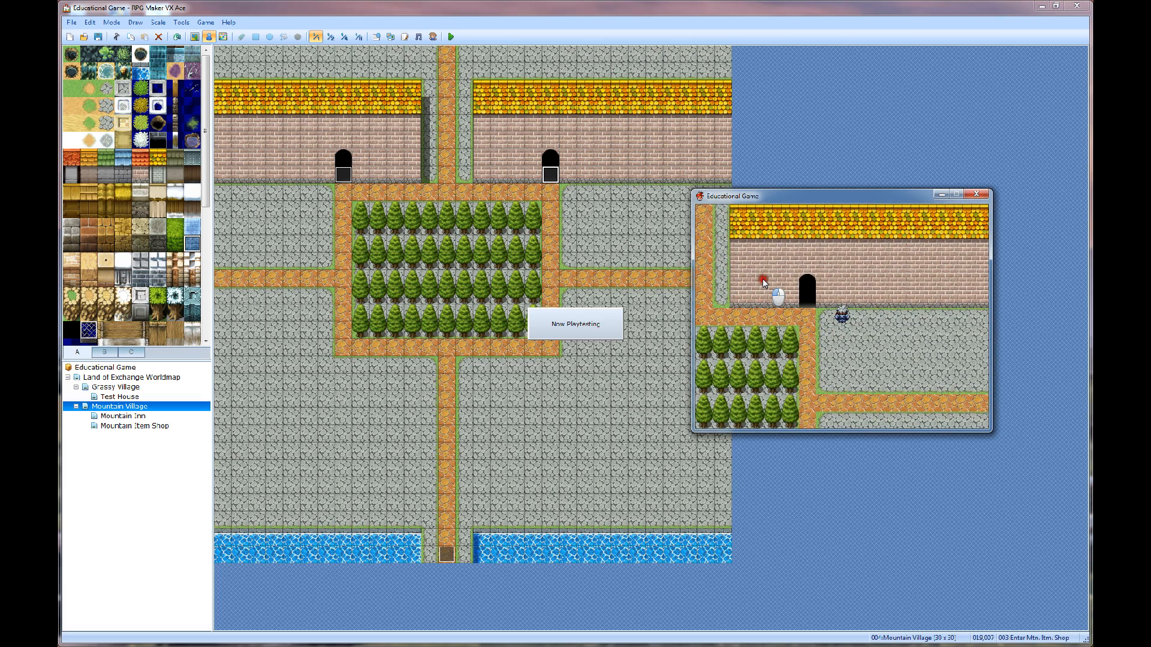
left_click(977, 194)
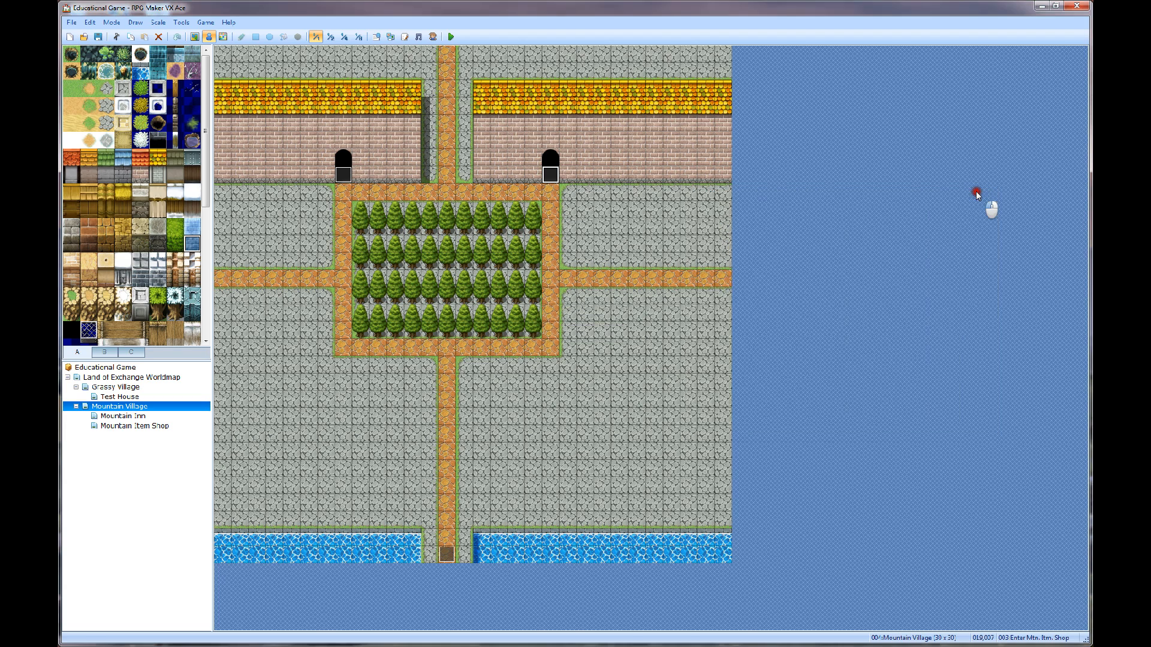